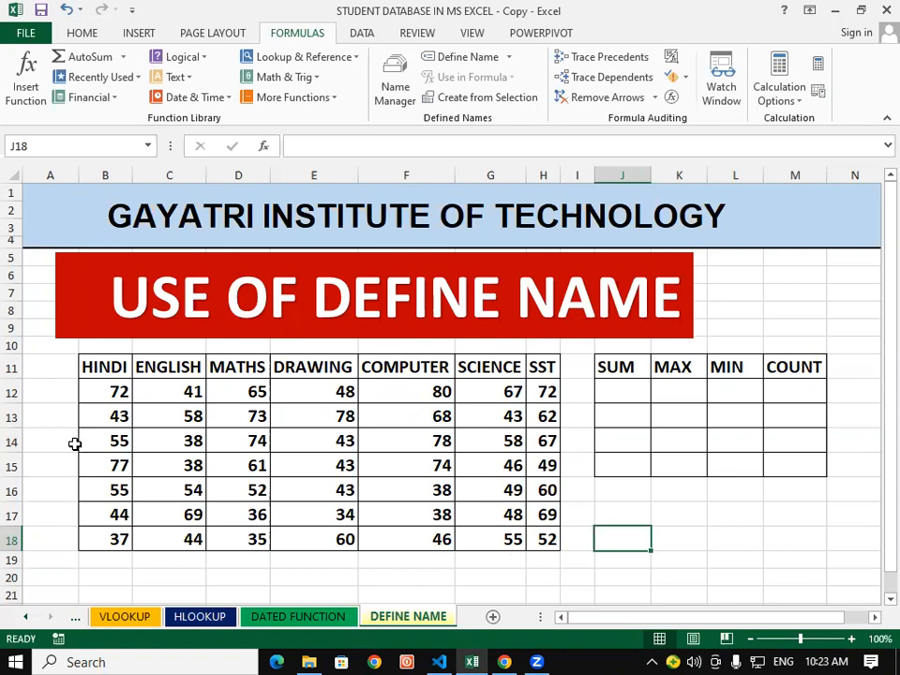
pyautogui.moveTo(97, 368); pyautogui.dragTo(117, 544)
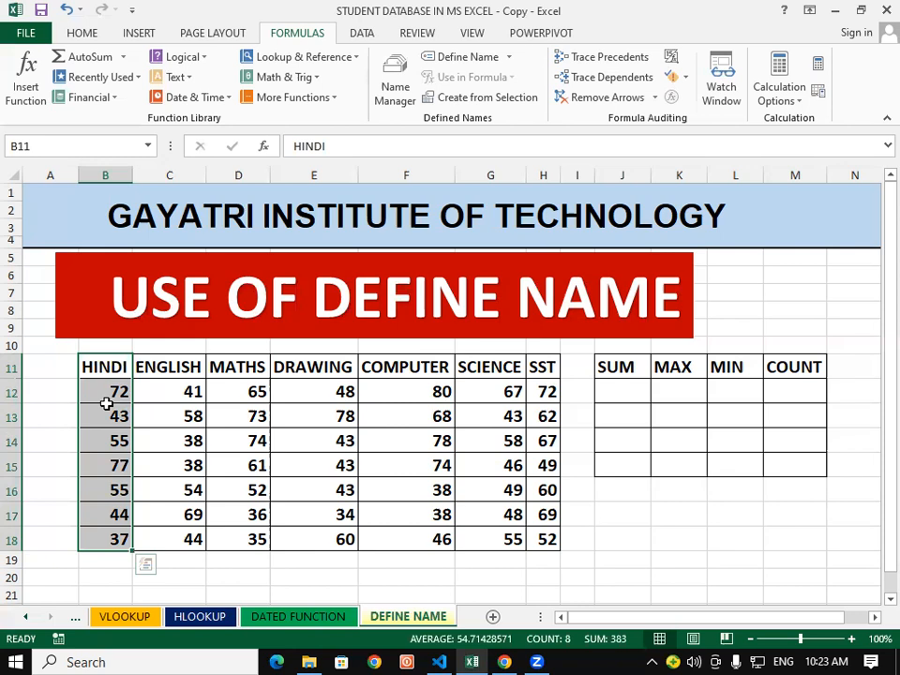
pyautogui.click(661, 563)
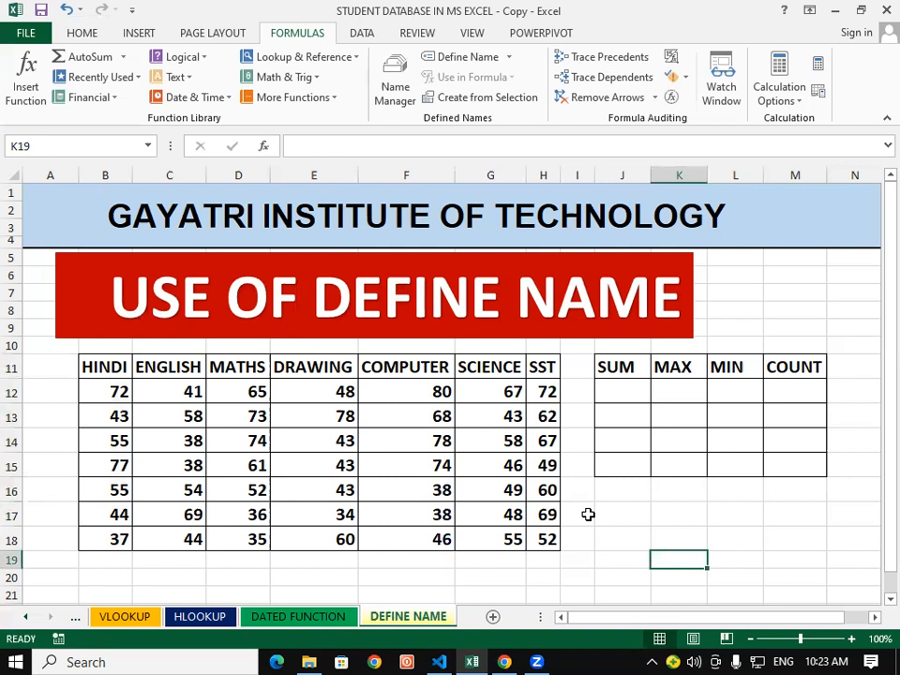
pyautogui.moveTo(114, 388); pyautogui.dragTo(118, 535)
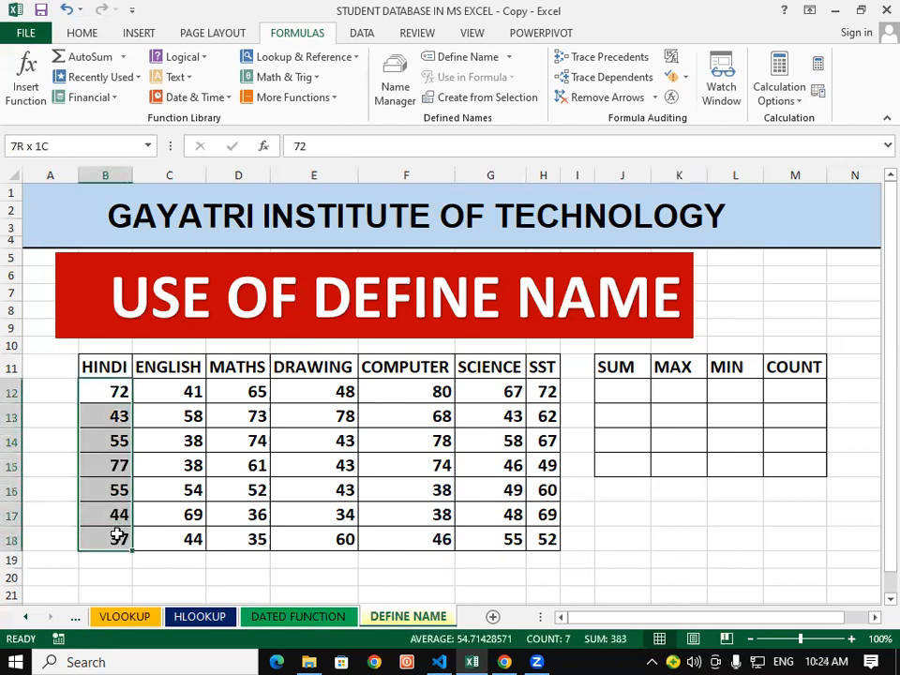
pyautogui.click(603, 506)
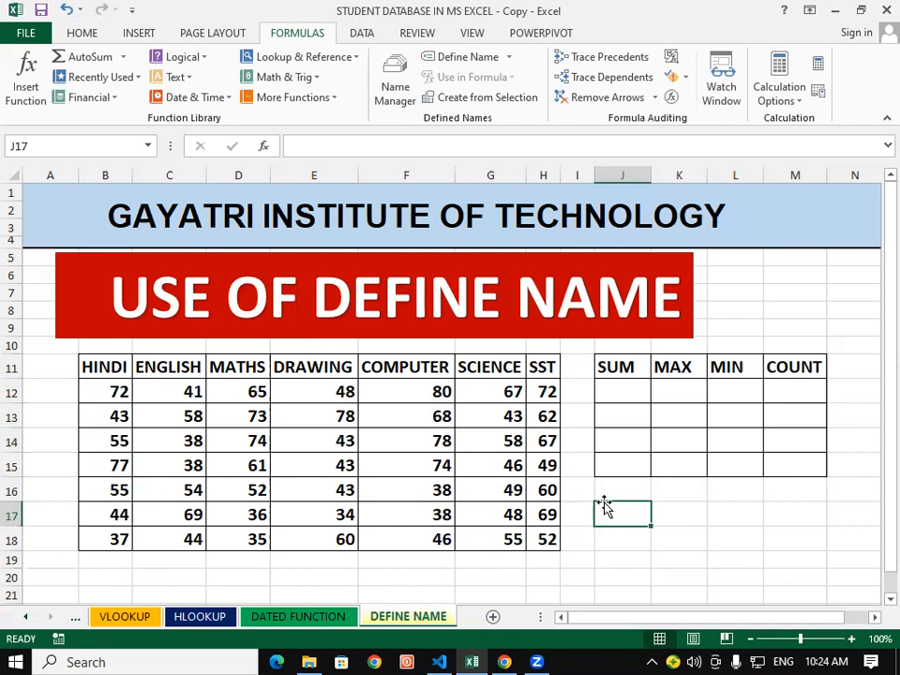
pyautogui.moveTo(90, 389); pyautogui.dragTo(109, 541)
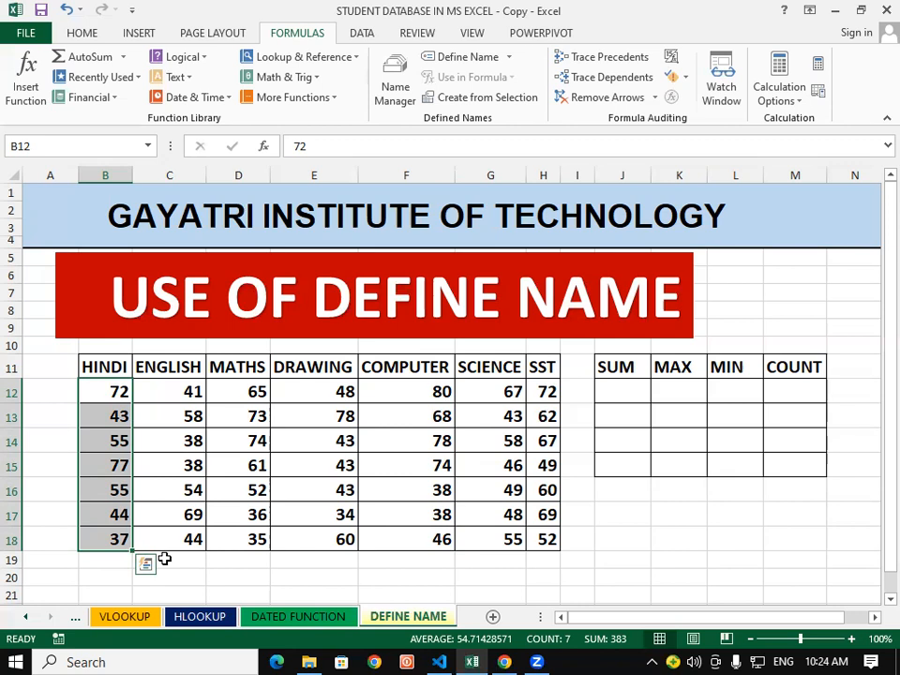
pyautogui.click(622, 389)
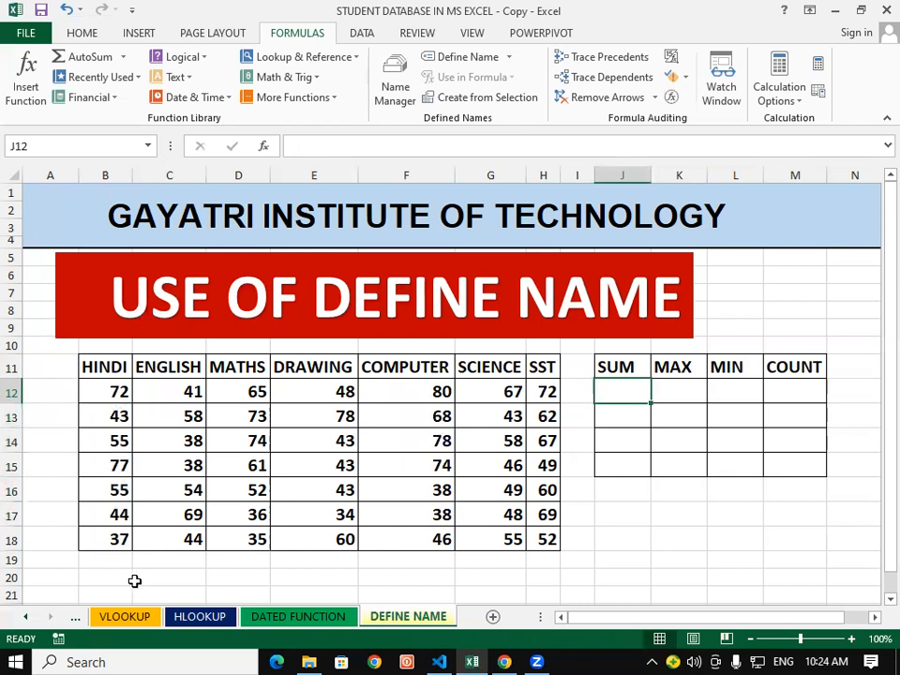
pyautogui.moveTo(108, 394); pyautogui.dragTo(114, 537)
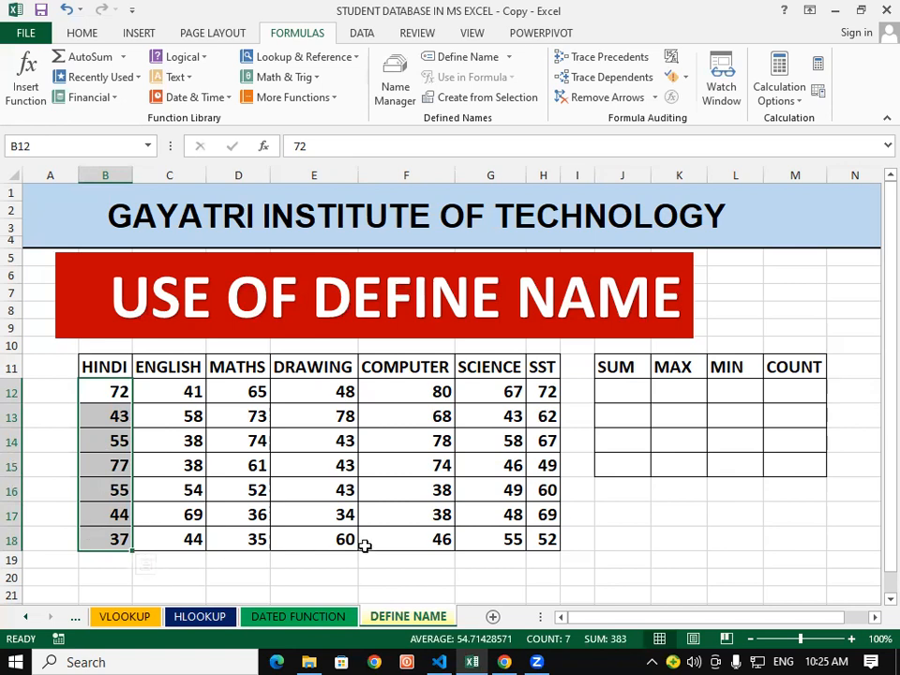
pyautogui.click(771, 562)
# Step: Total the HINDI marks in cell J12 with the formula =SUM(B12:B18)
pyautogui.click(622, 386)
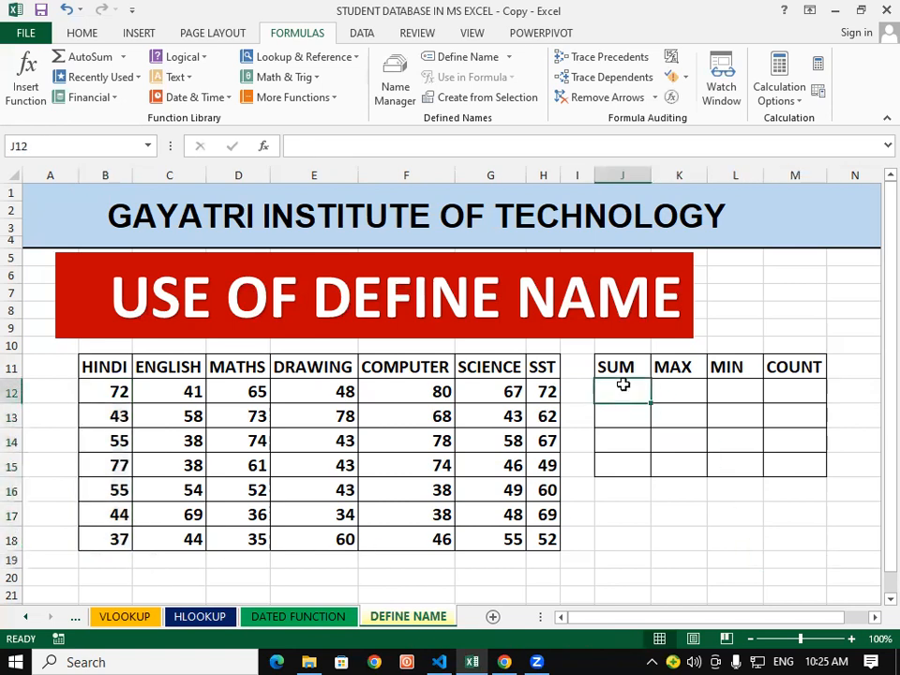
pyautogui.write('=S')
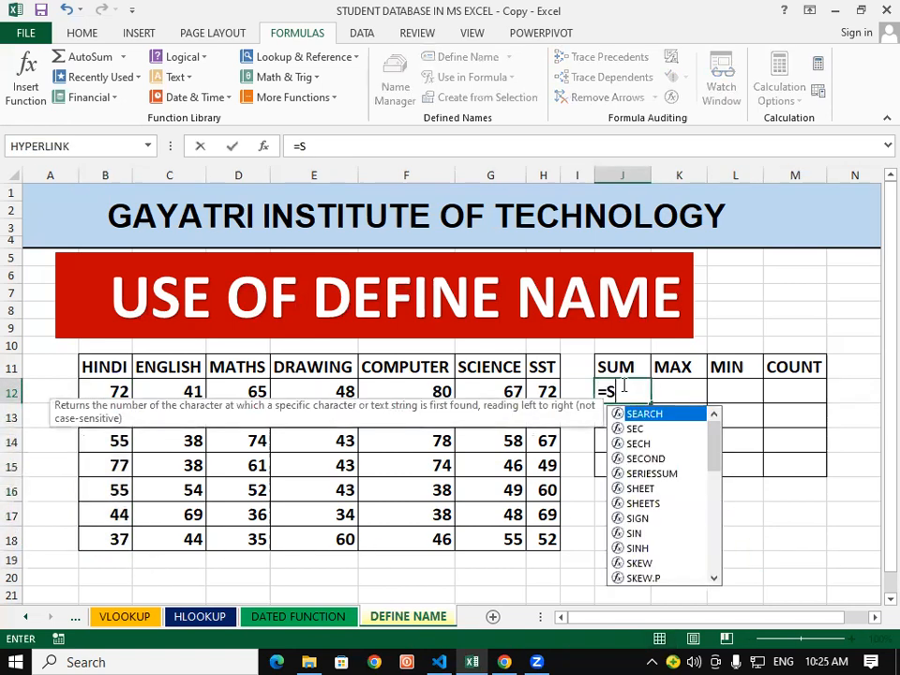
pyautogui.write('UM')
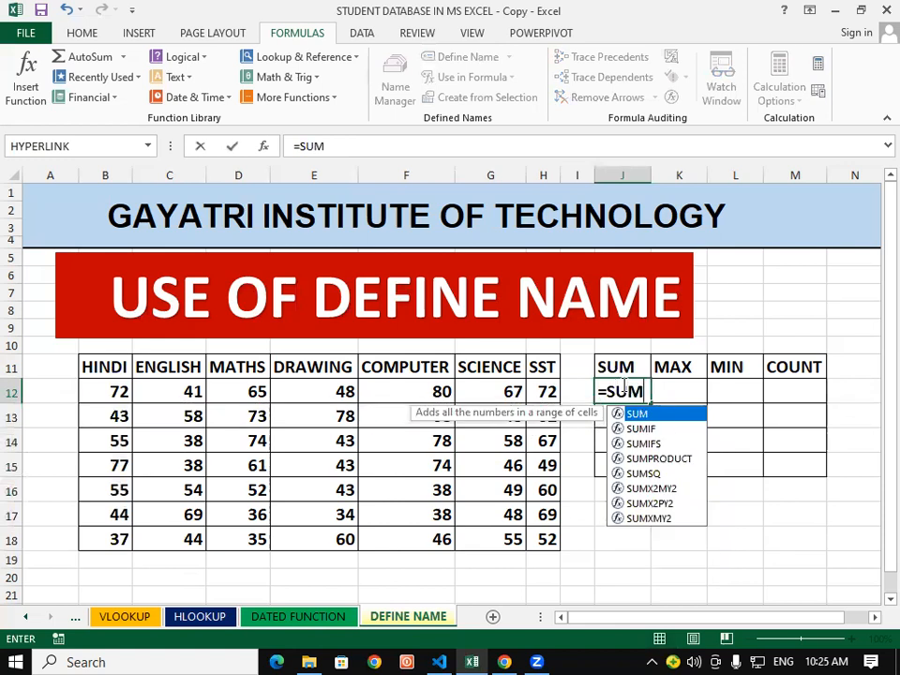
pyautogui.write('(')
pyautogui.moveTo(120, 392); pyautogui.dragTo(114, 536)
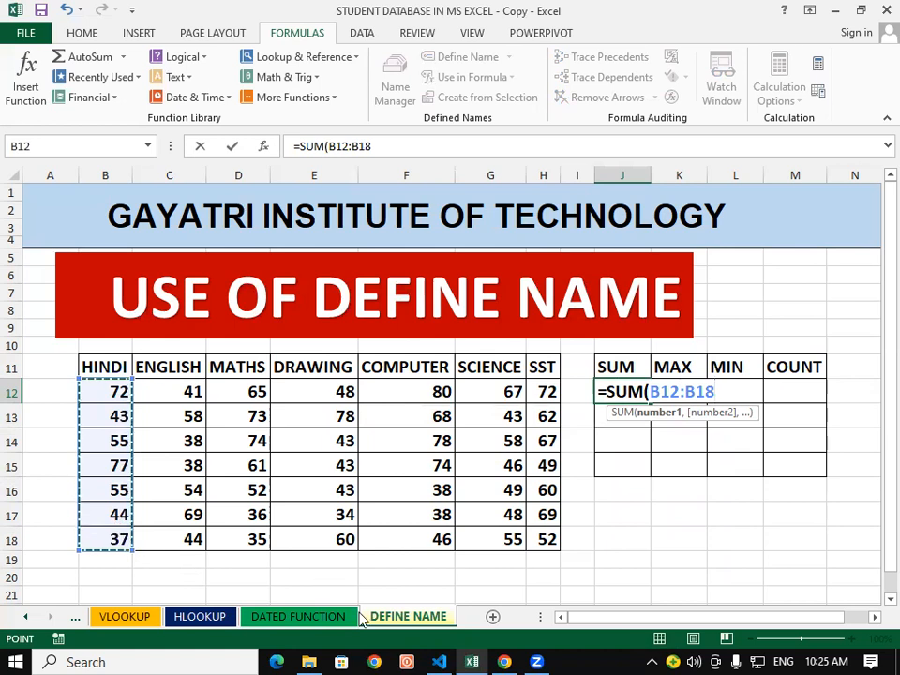
pyautogui.write(')')
pyautogui.press('Return')
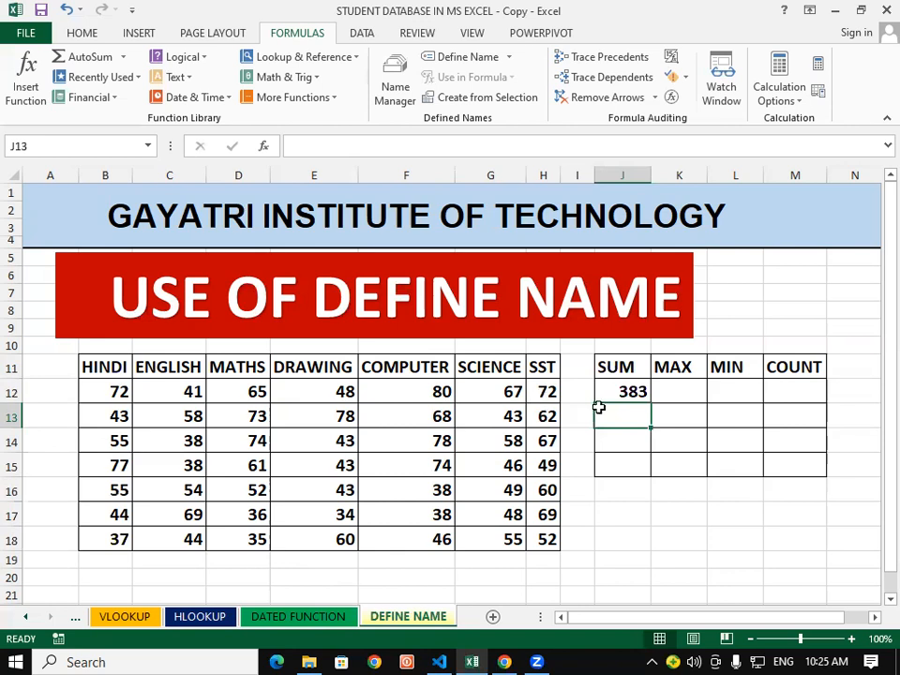
# Step: Clear the total from cell J12 under the SUM heading
pyautogui.click(623, 387)
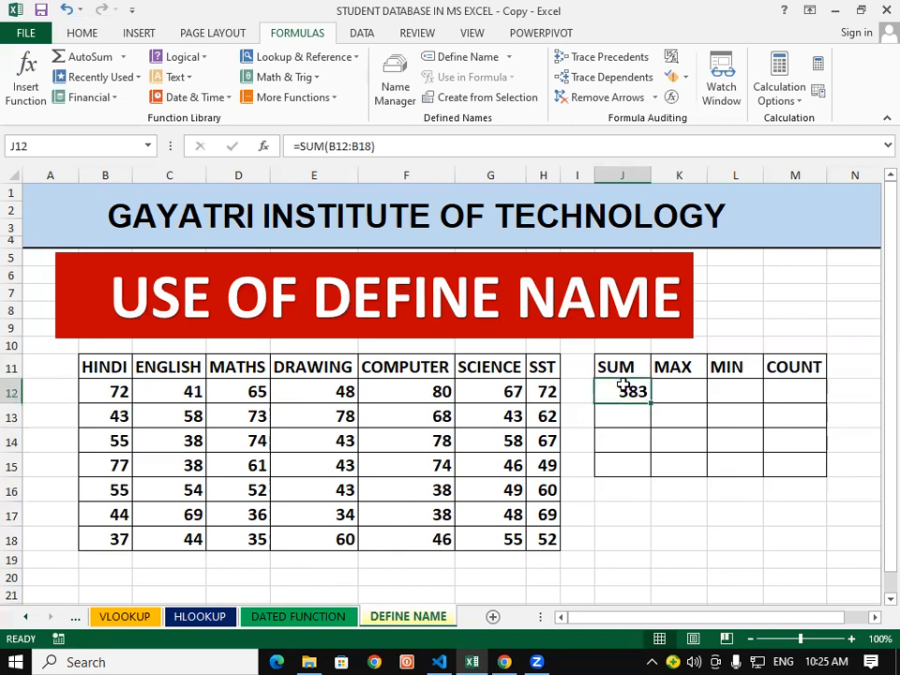
pyautogui.press('Delete')
pyautogui.click(612, 559)
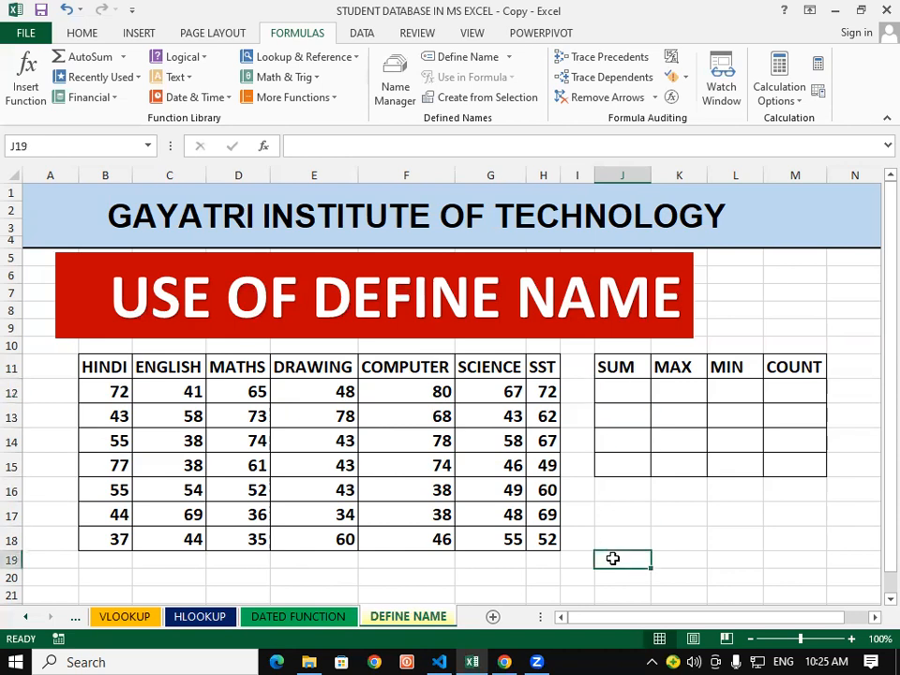
pyautogui.click(733, 97)
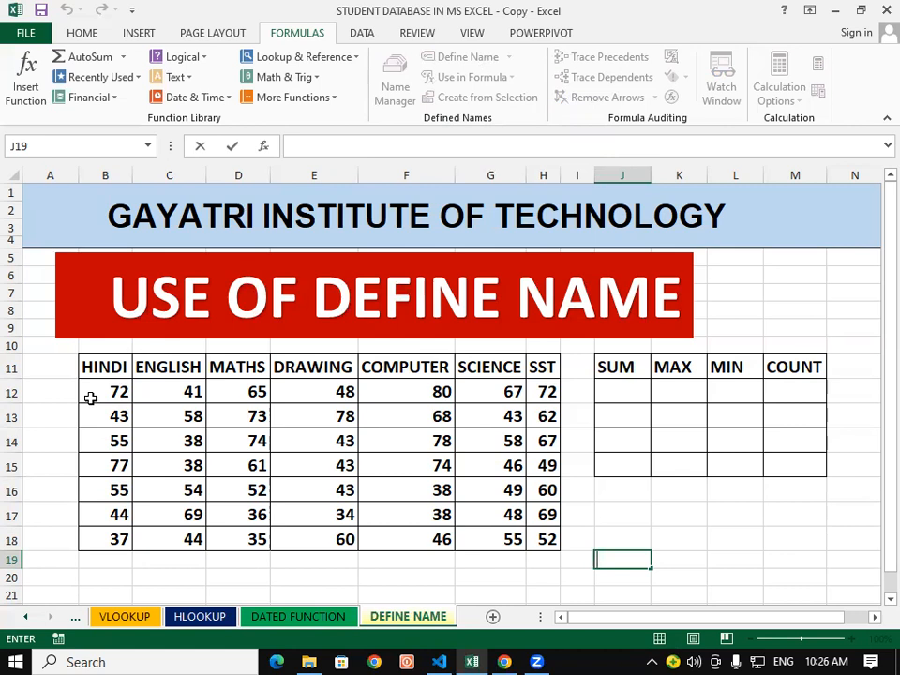
pyautogui.moveTo(116, 364); pyautogui.dragTo(496, 370)
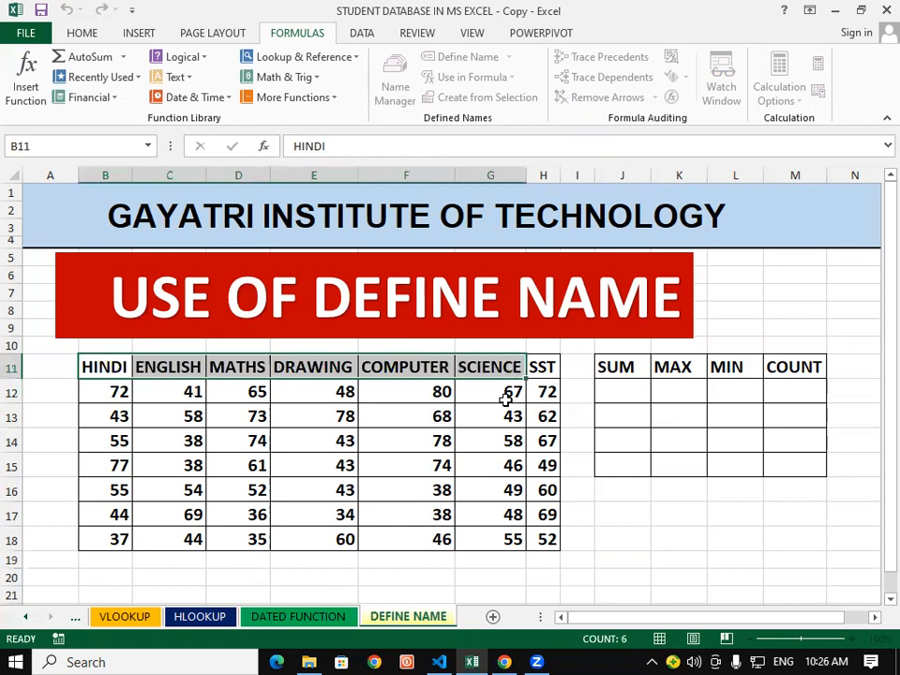
pyautogui.click(405, 478)
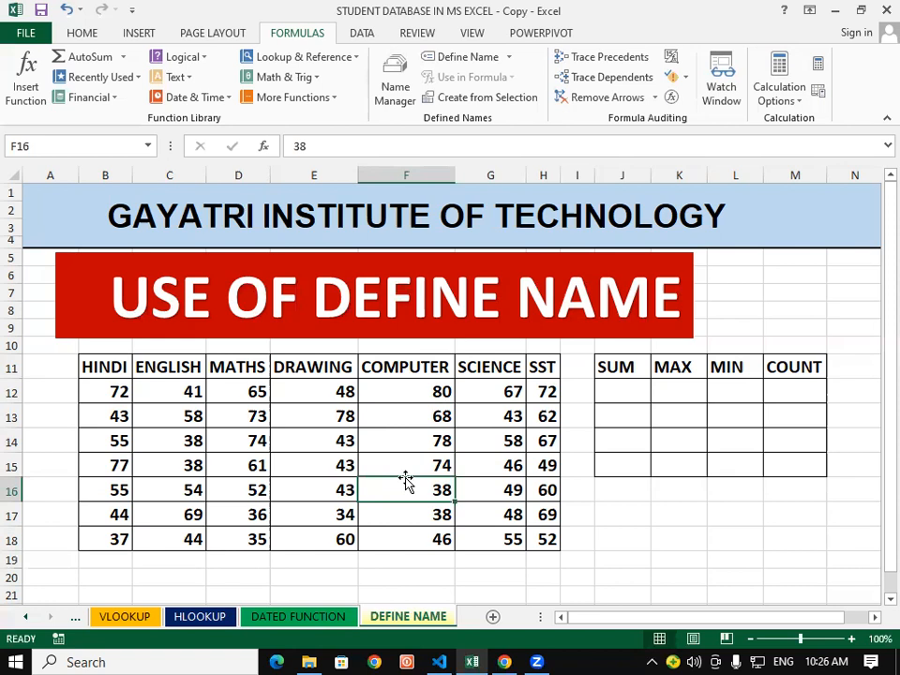
pyautogui.click(672, 548)
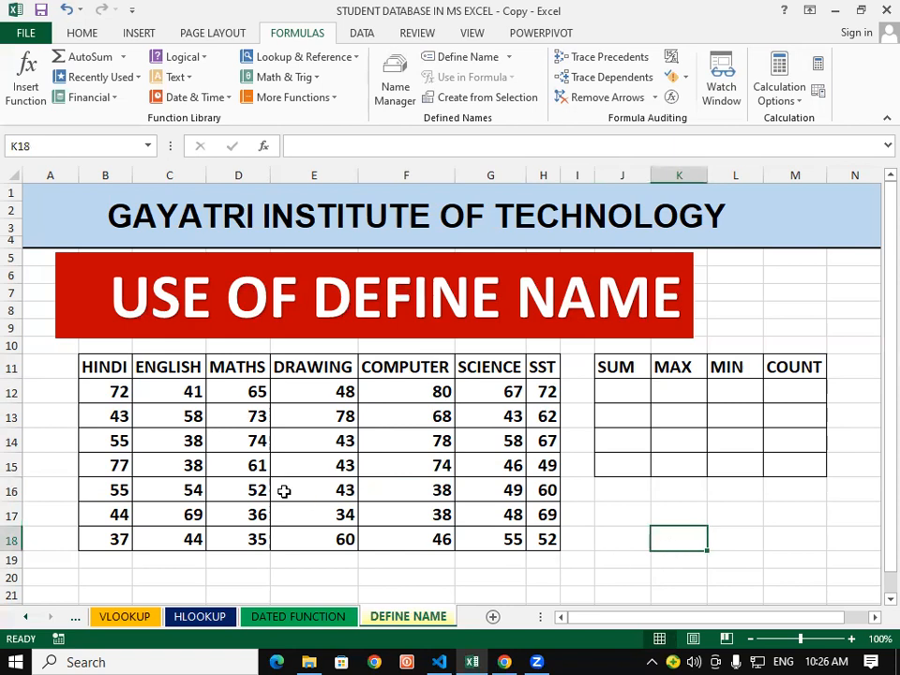
# Step: Define the workbook-scoped name HINDI for the range B11:B18, including the column heading
pyautogui.moveTo(105, 366); pyautogui.dragTo(98, 539)
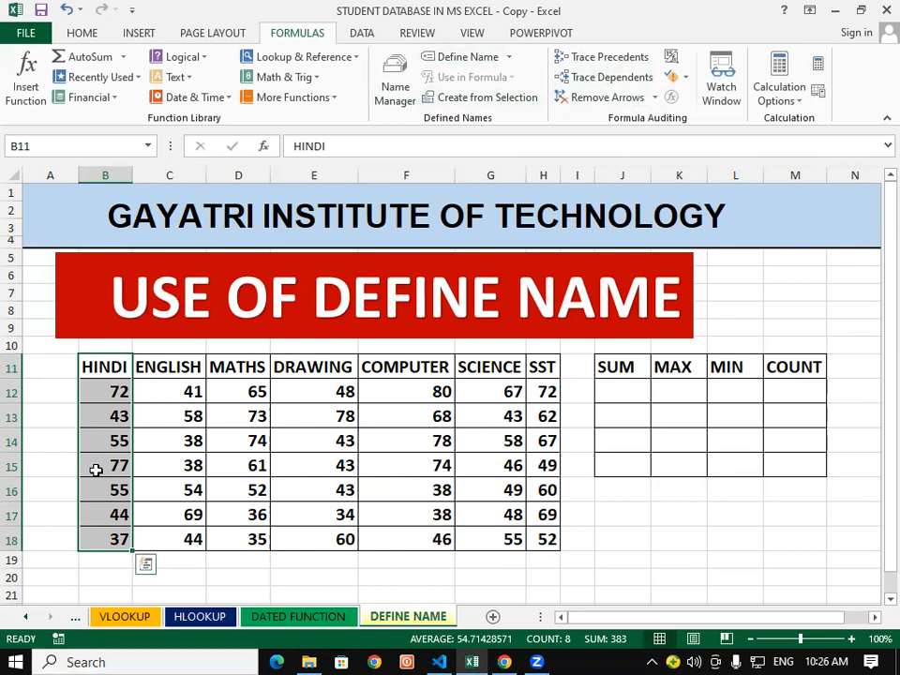
pyautogui.click(483, 57)
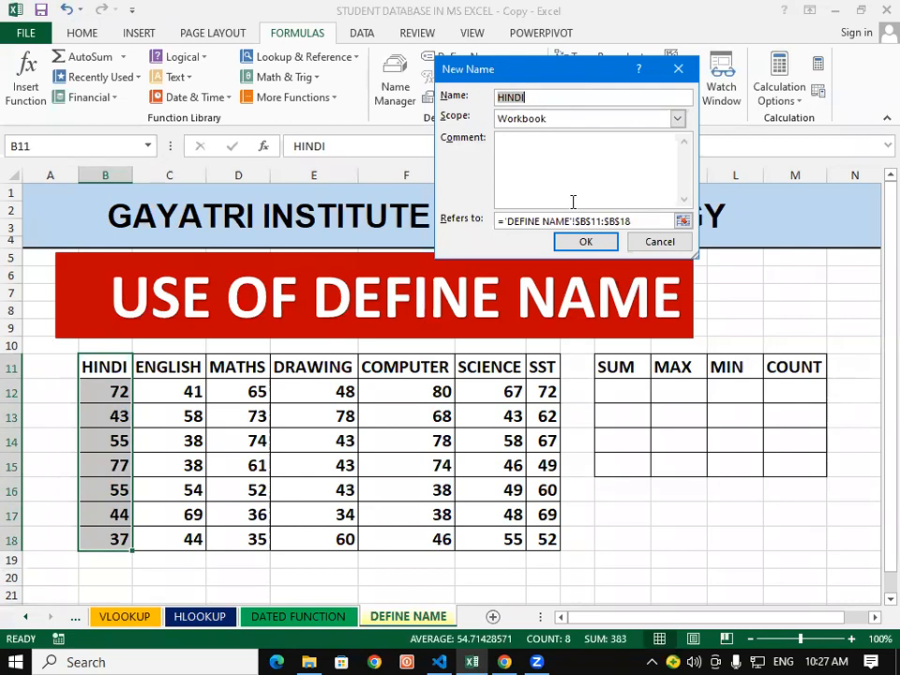
pyautogui.click(603, 242)
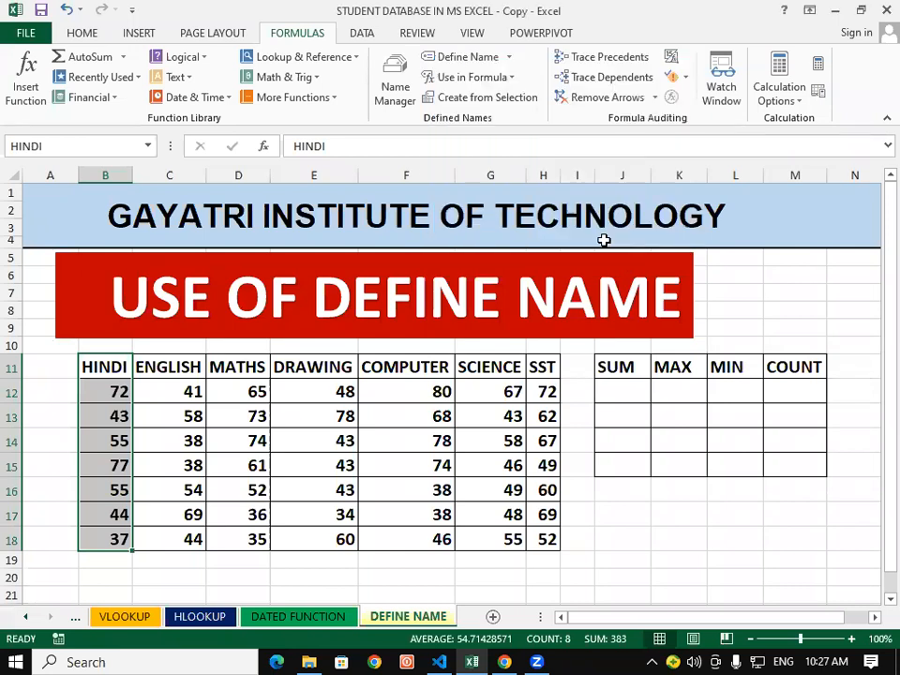
pyautogui.click(655, 554)
# Step: Enter the formula =SUM(HINDI) in cell J12 under the SUM heading
pyautogui.click(636, 395)
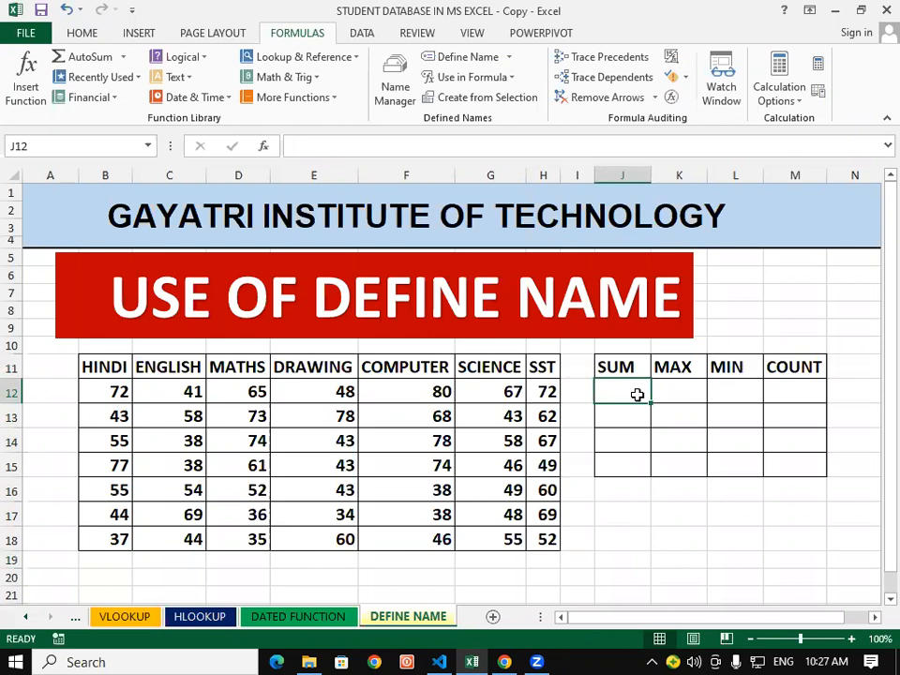
pyautogui.write('=')
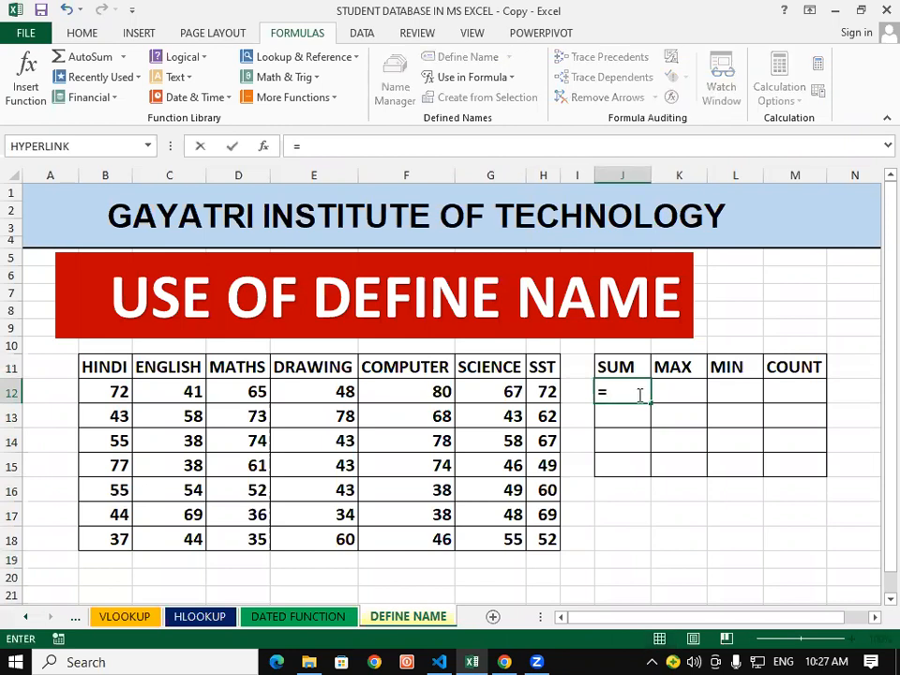
pyautogui.write('SUM')
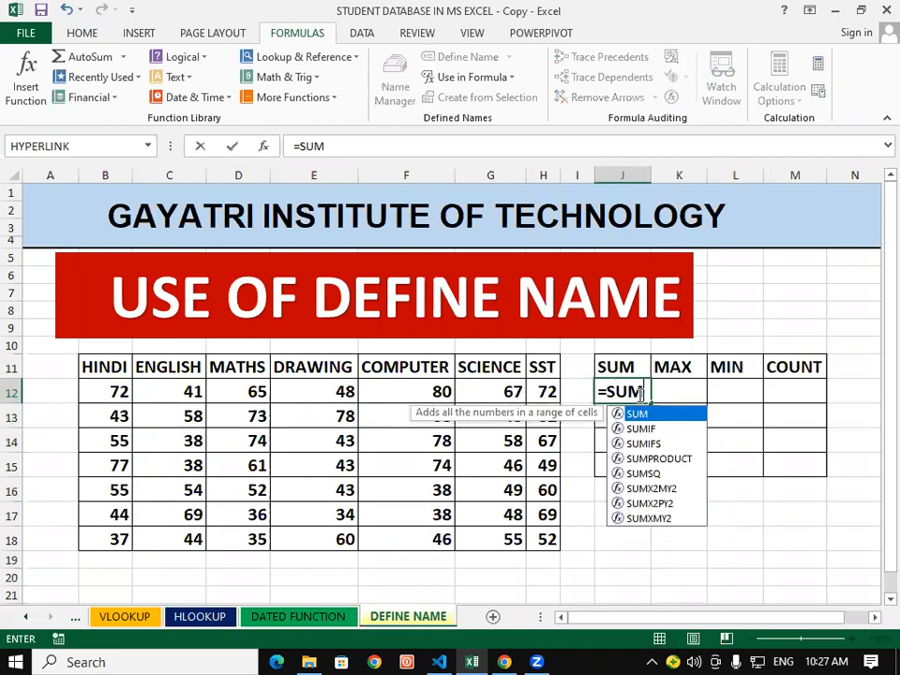
pyautogui.write('(')
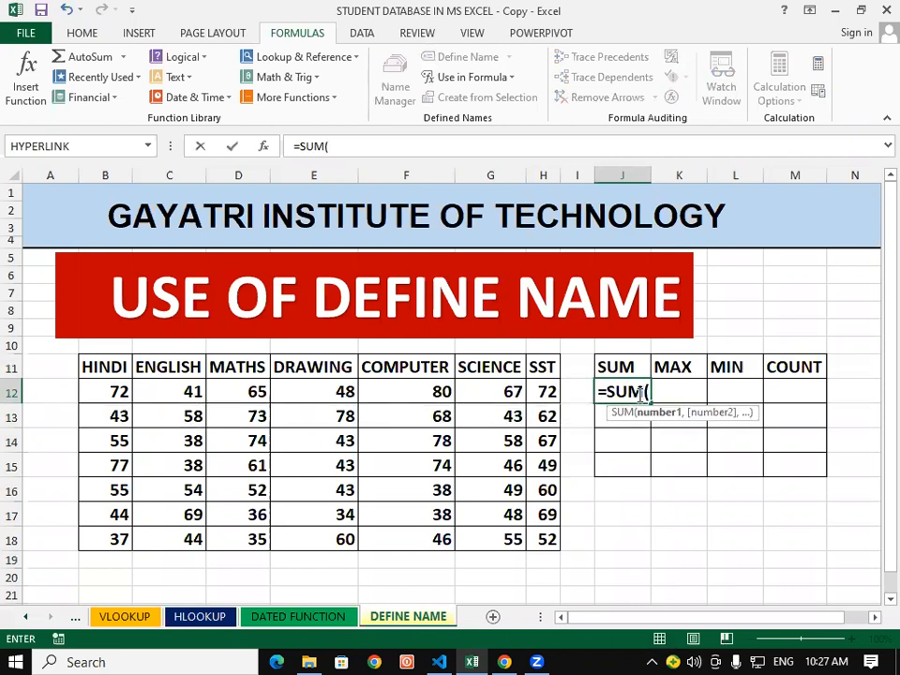
pyautogui.write('HINDI')
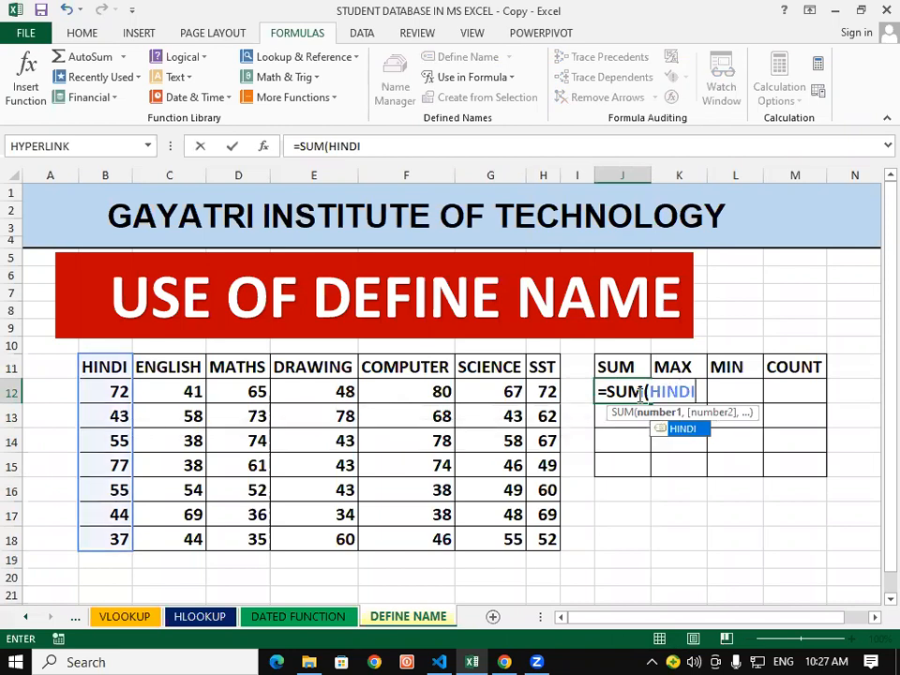
pyautogui.write(')')
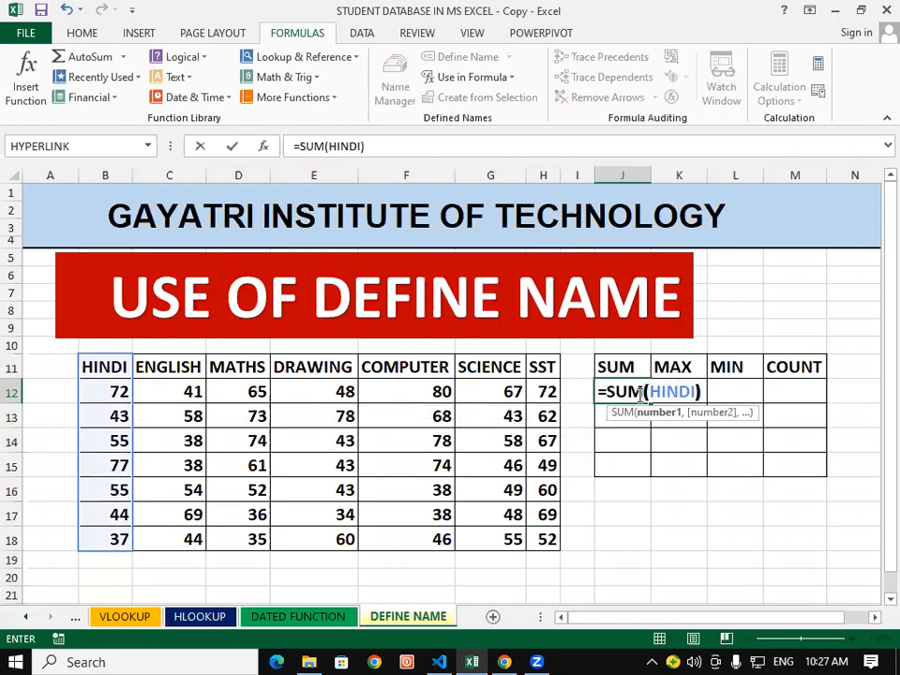
pyautogui.press('Return')
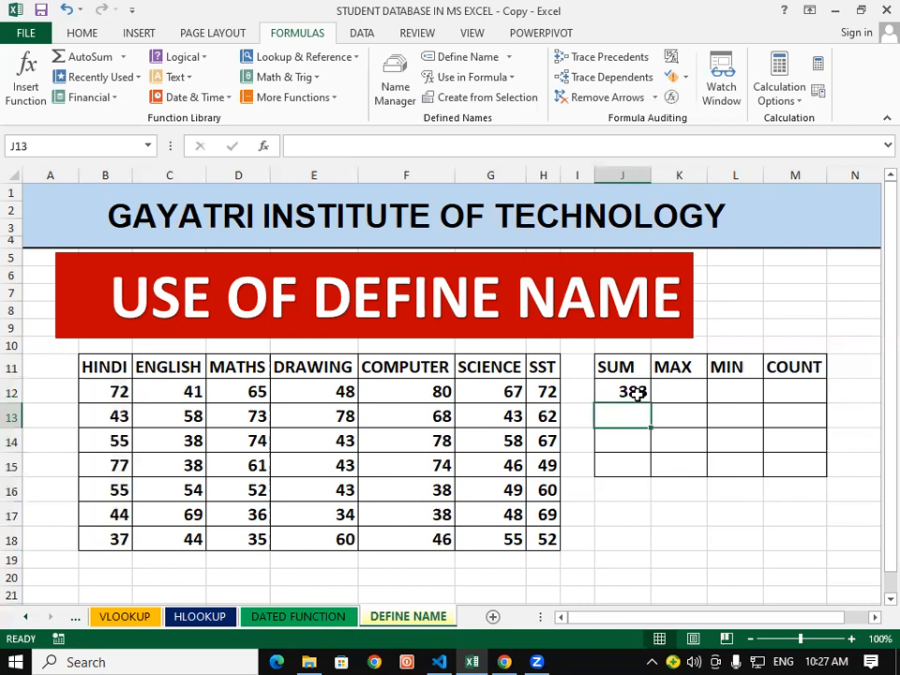
# Step: Enter the formula =SUM(HINDI) in the distant cell BH11 of the same sheet
pyautogui.click(873, 618)
pyautogui.moveTo(873, 619); pyautogui.dragTo(874, 618)
pyautogui.click(825, 356)
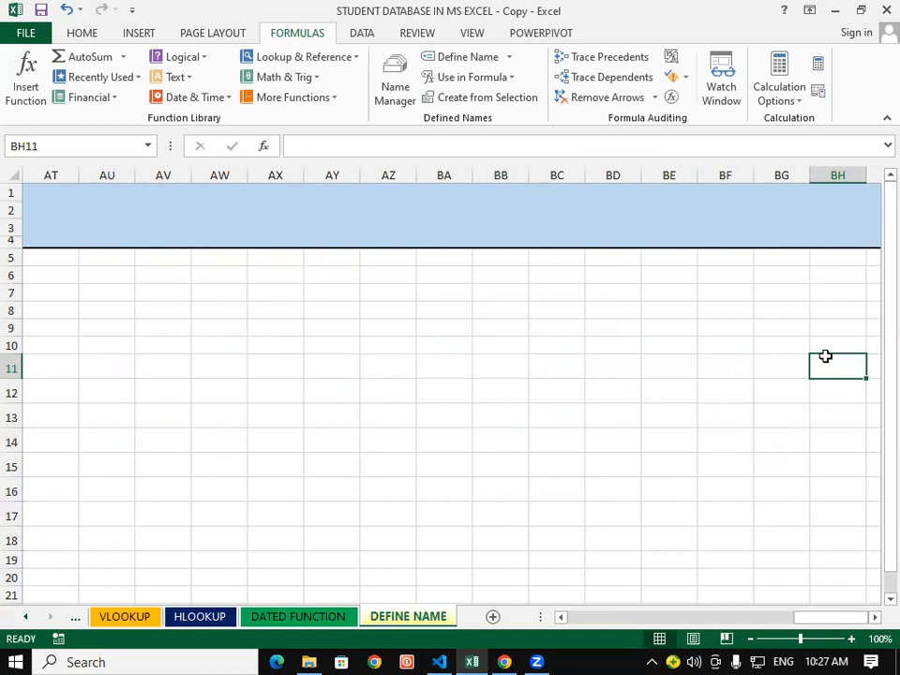
pyautogui.write('=SUM')
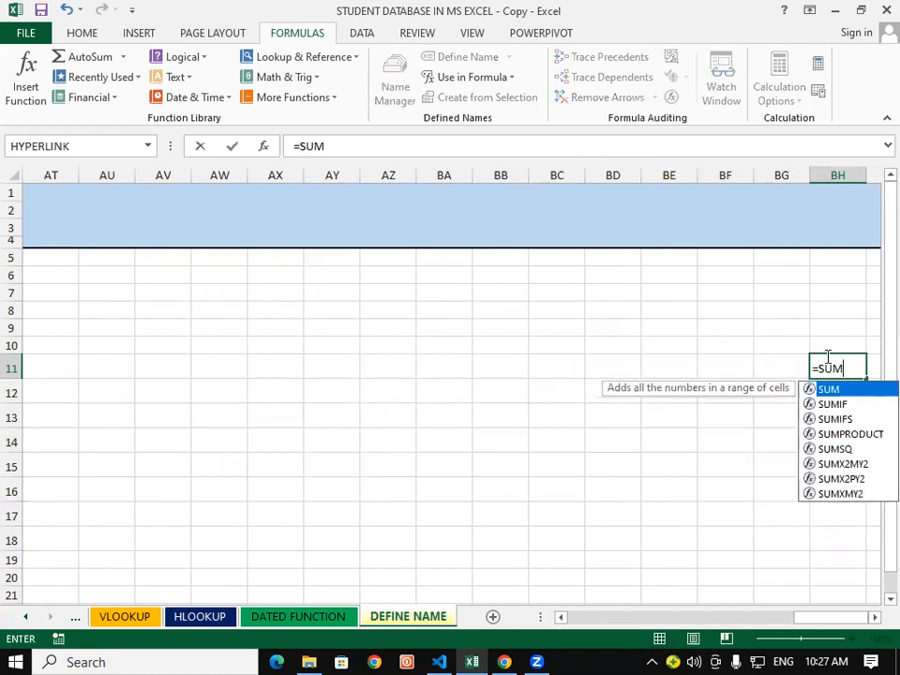
pyautogui.write('(HIN')
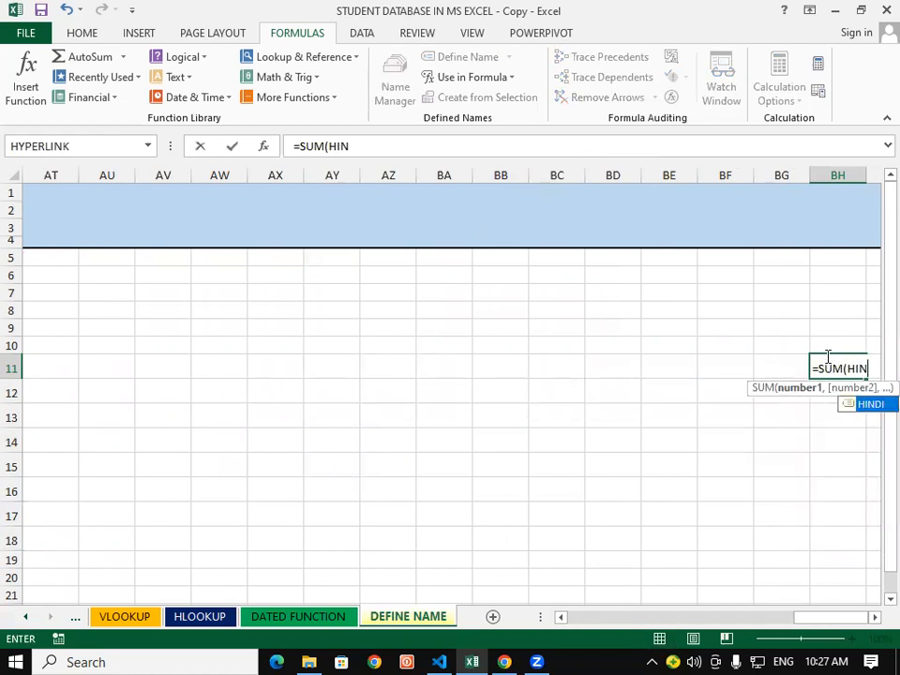
pyautogui.write('DI)')
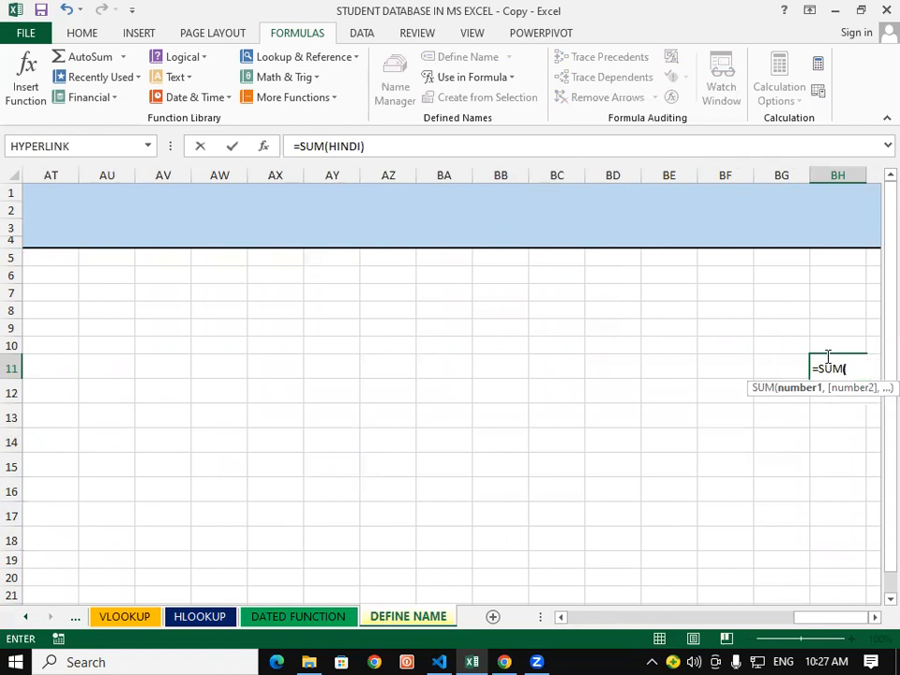
pyautogui.press('Return')
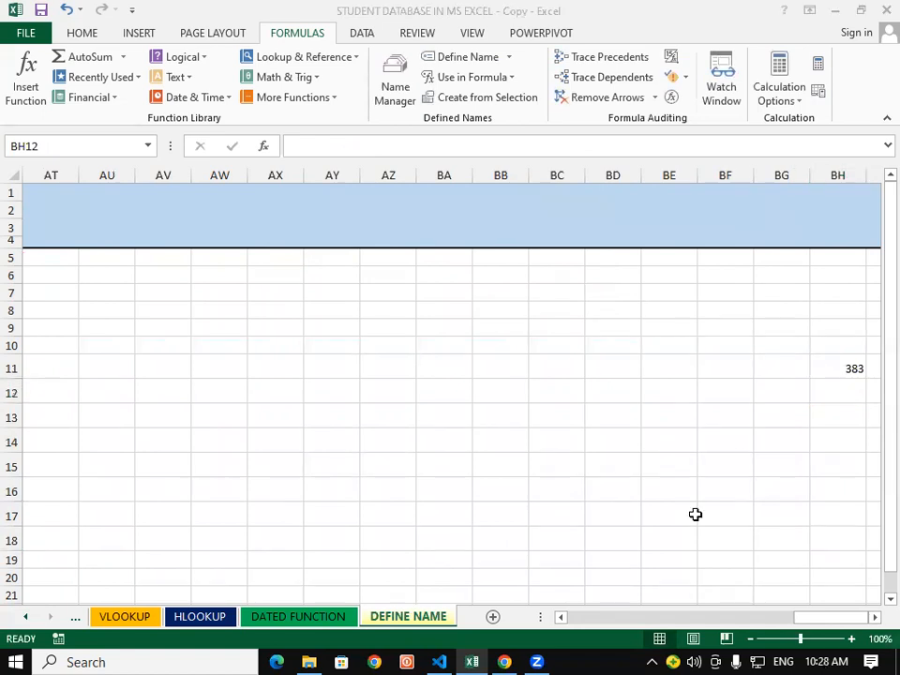
# Step: Add two new blank worksheets after the DEFINE NAME sheet and select cell K8 on the second one
pyautogui.click(492, 617)
pyautogui.click(475, 617)
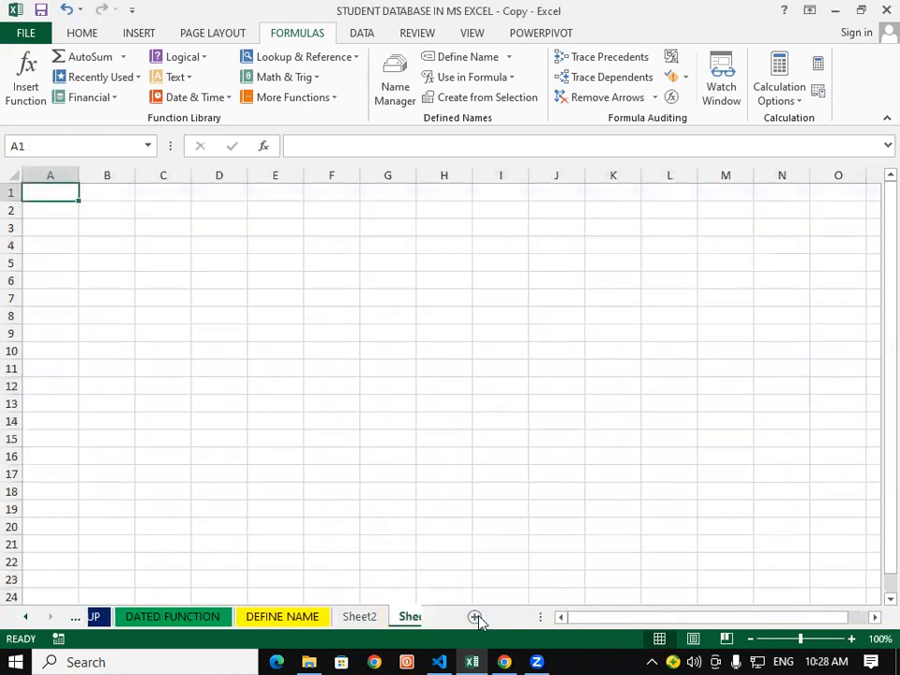
pyautogui.click(596, 309)
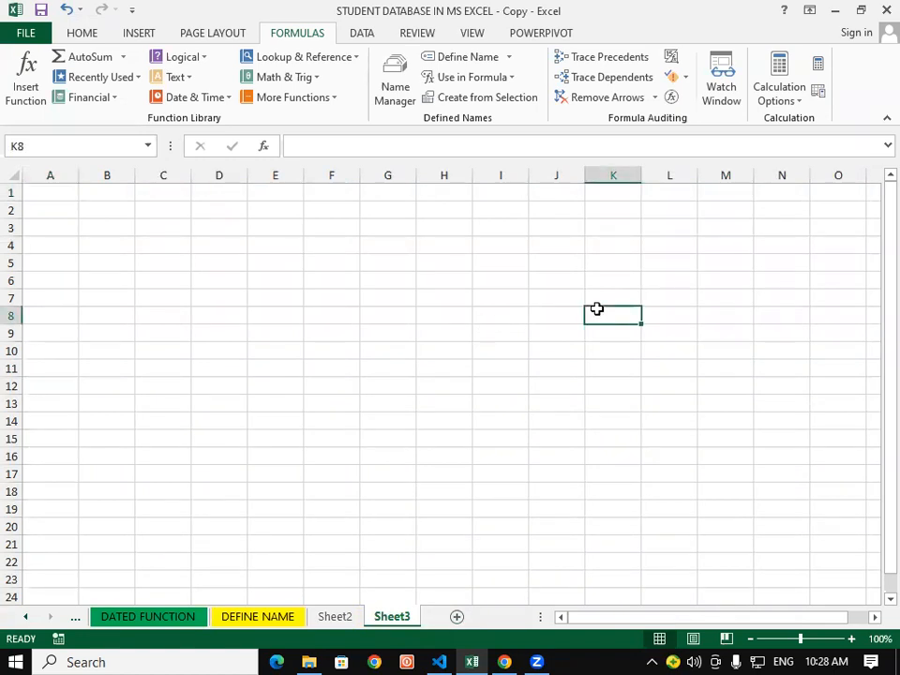
# Step: Enter the formula =SUM(HINDI) in cell K8 of Sheet3
pyautogui.write('=')
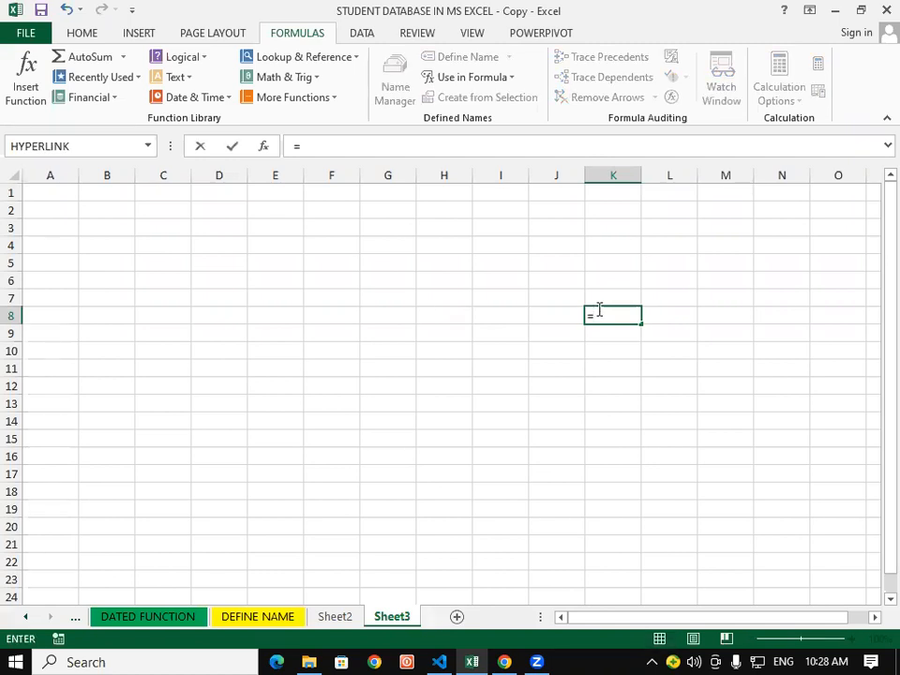
pyautogui.write('SUM')
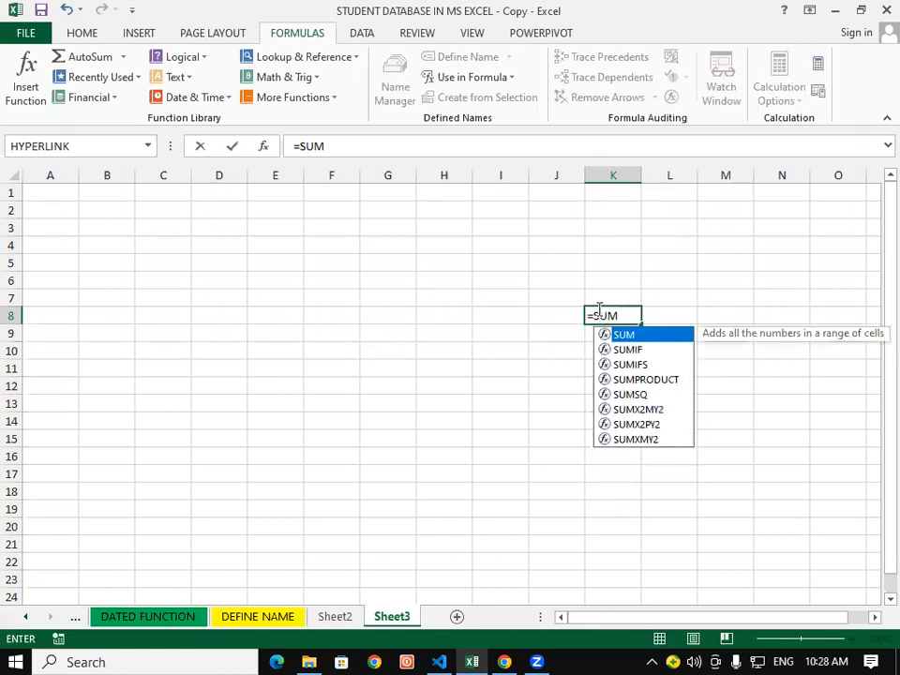
pyautogui.write('(H')
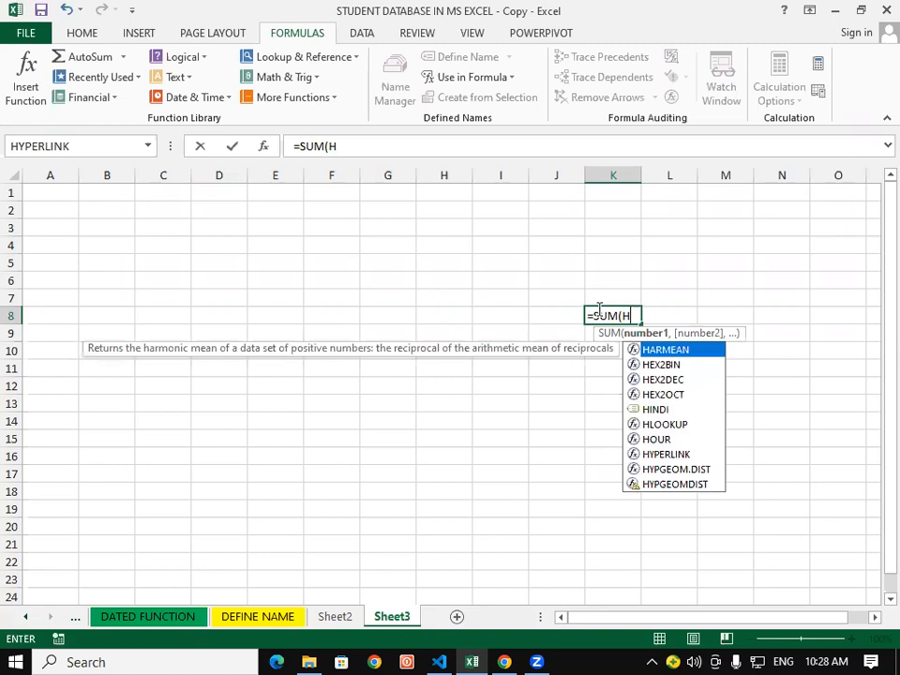
pyautogui.write('INDI)')
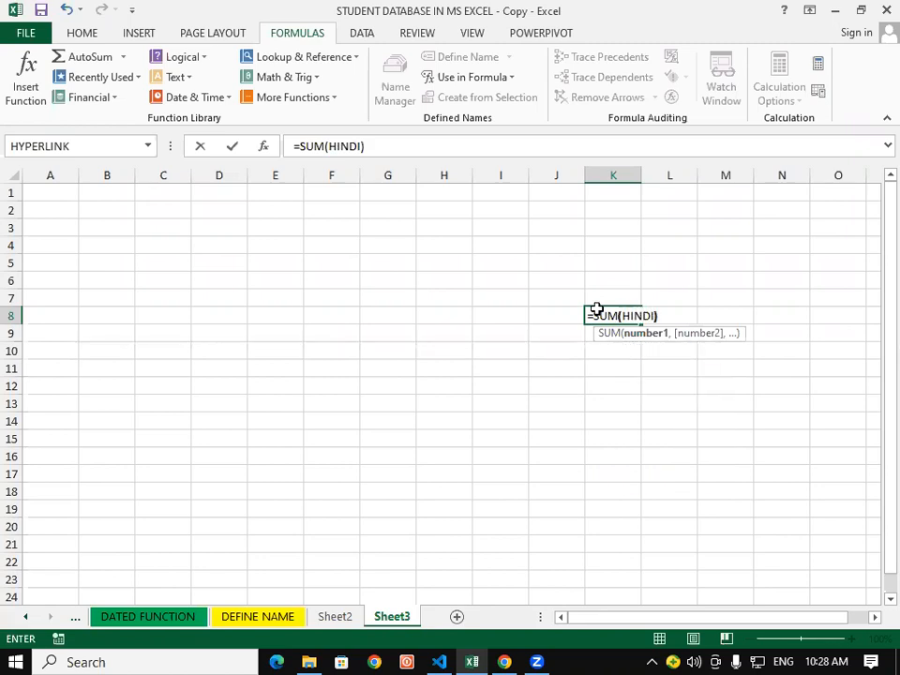
pyautogui.press('Return')
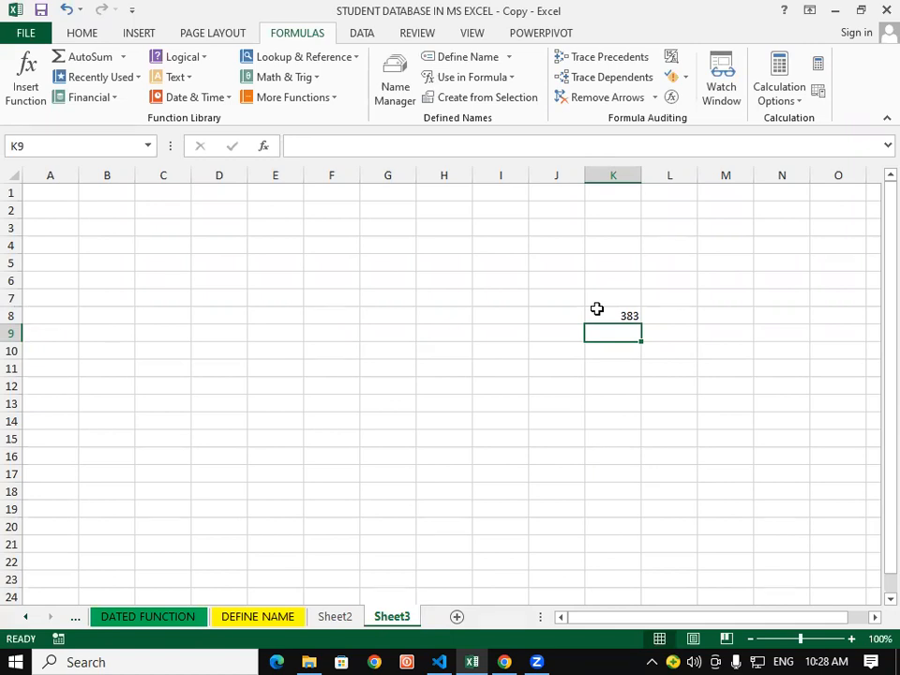
# Step: Return to the marks table on the DEFINE NAME sheet and look over its subject columns
pyautogui.click(234, 624)
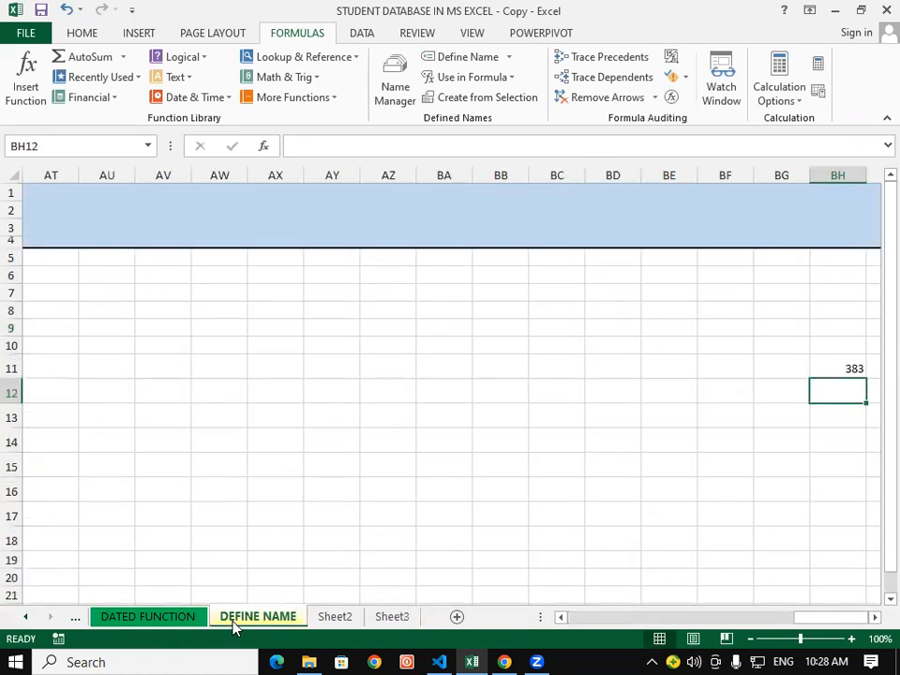
pyautogui.moveTo(819, 623); pyautogui.dragTo(582, 629)
pyautogui.click(572, 513)
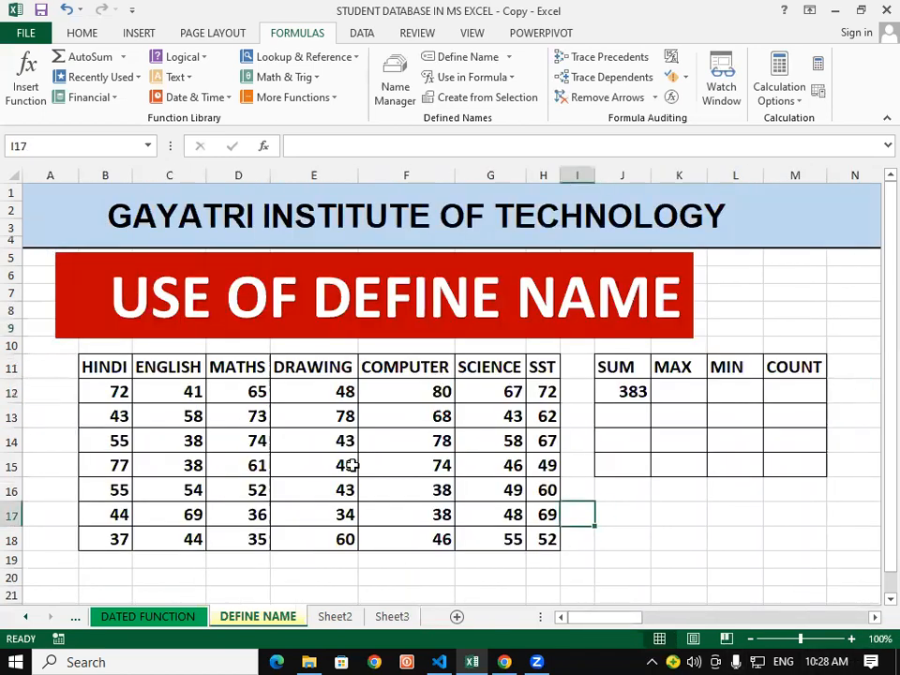
pyautogui.moveTo(100, 368); pyautogui.dragTo(187, 492)
pyautogui.moveTo(237, 366); pyautogui.dragTo(234, 514)
pyautogui.moveTo(368, 368); pyautogui.dragTo(382, 493)
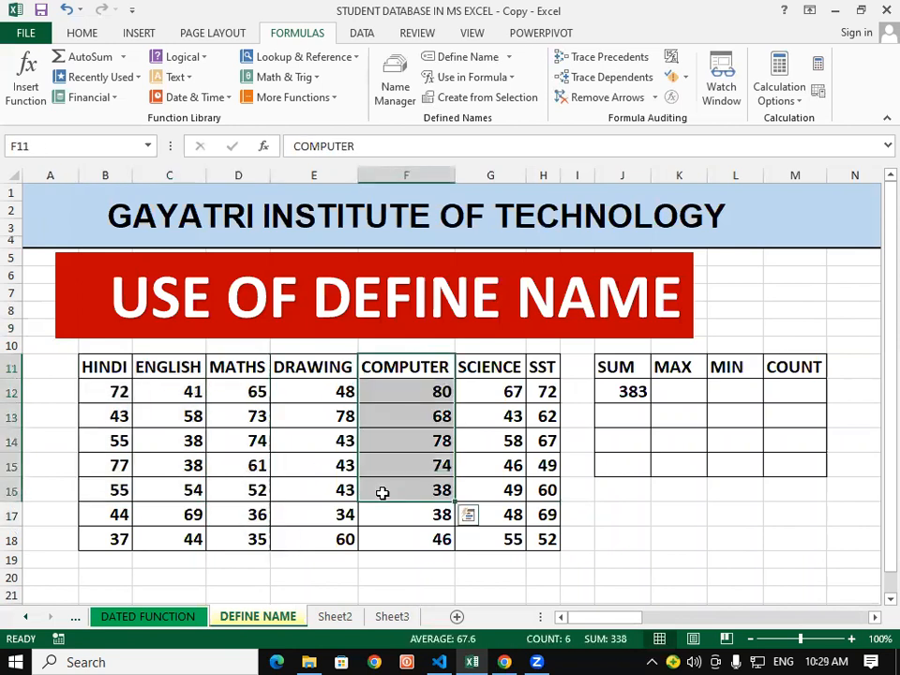
pyautogui.click(843, 543)
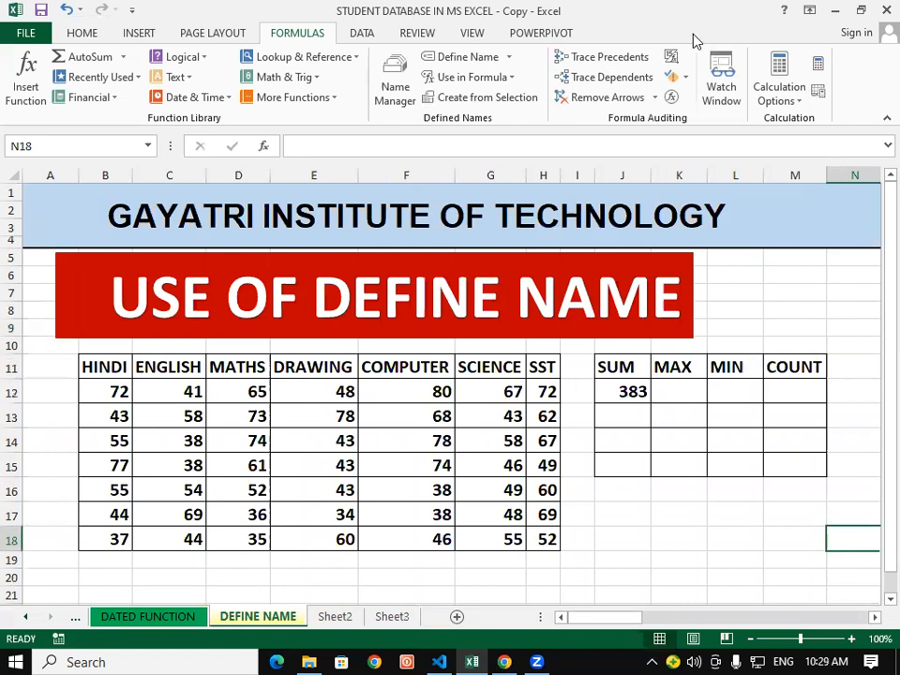
# Step: Examine which subject columns of the marks table have defined names available for use in formulas
pyautogui.click(511, 81)
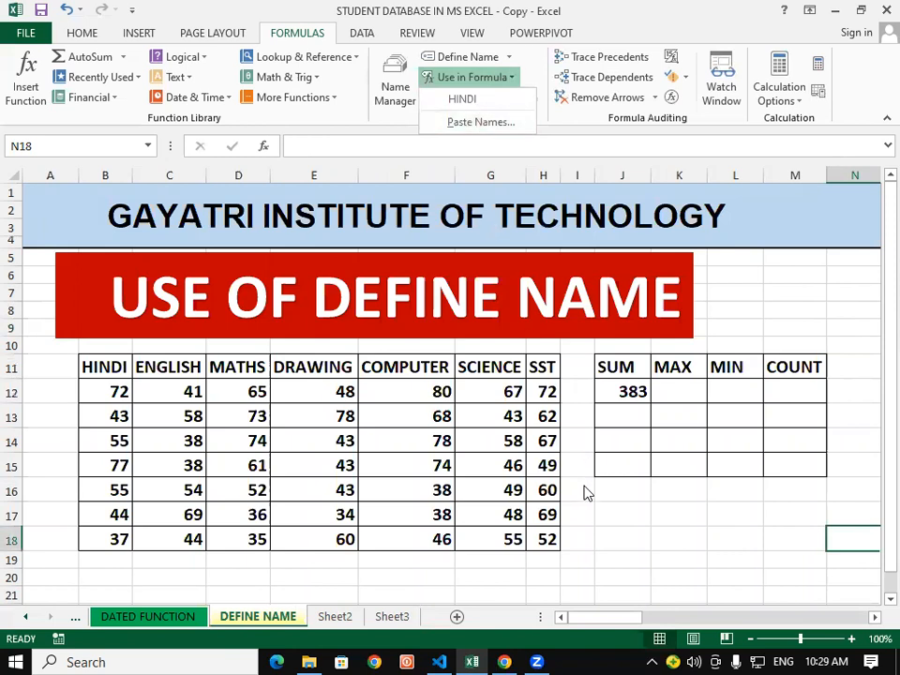
pyautogui.click(682, 489)
pyautogui.click(681, 489)
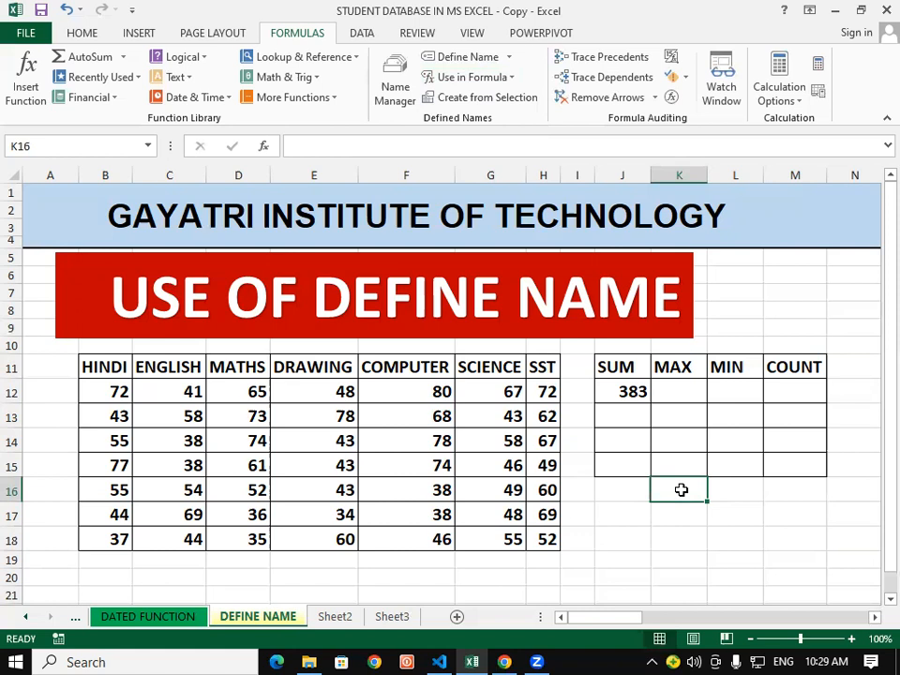
pyautogui.moveTo(187, 362); pyautogui.dragTo(546, 540)
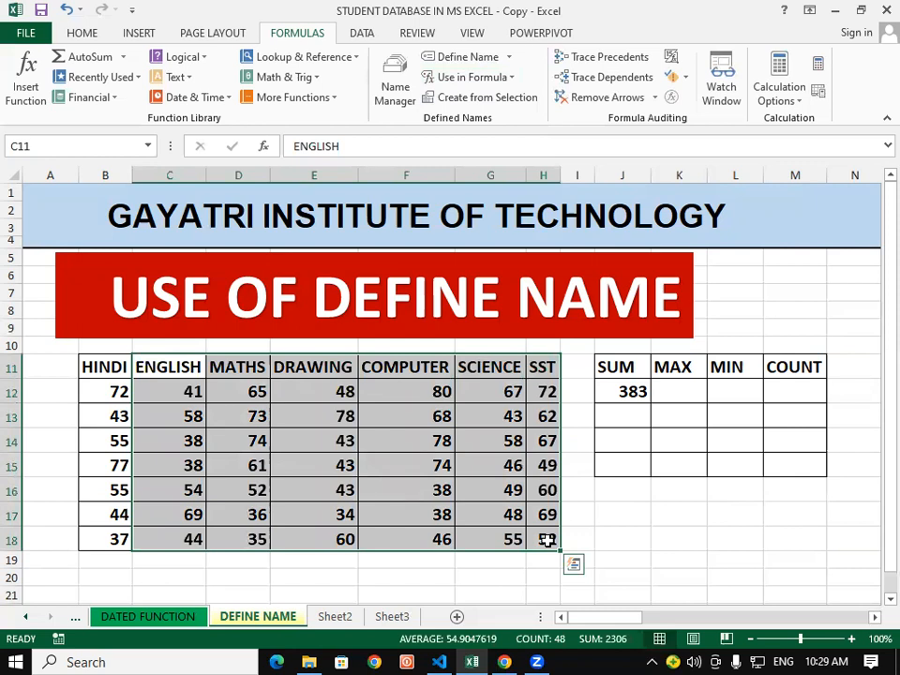
pyautogui.click(635, 518)
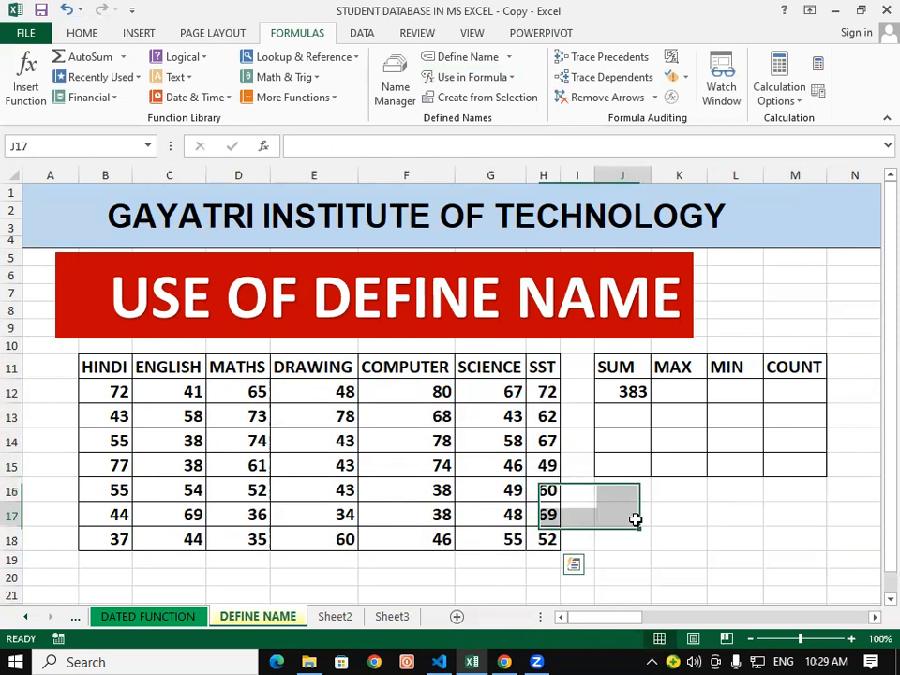
pyautogui.click(514, 82)
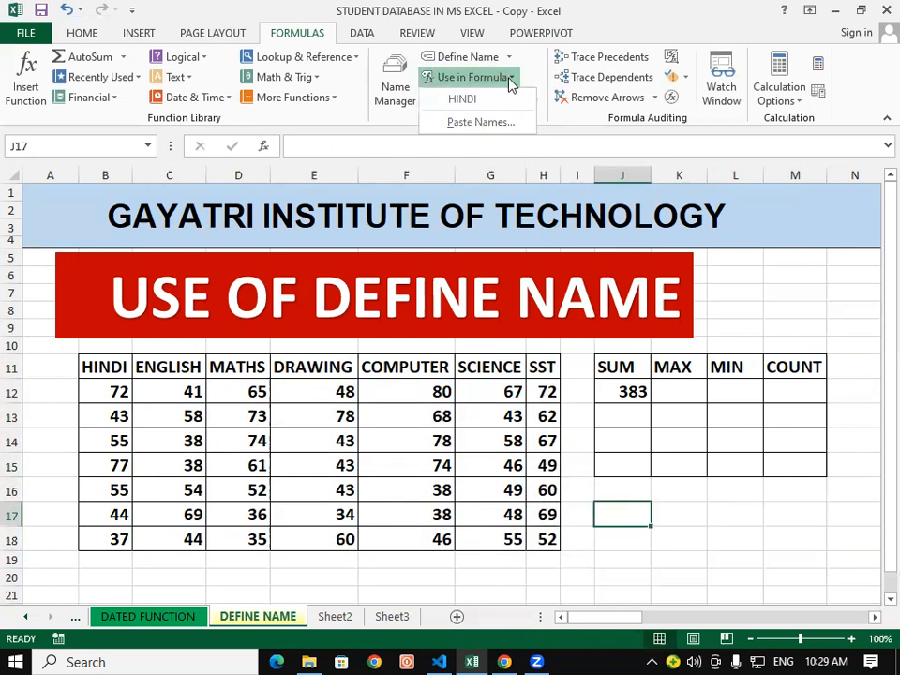
pyautogui.click(511, 75)
pyautogui.click(509, 58)
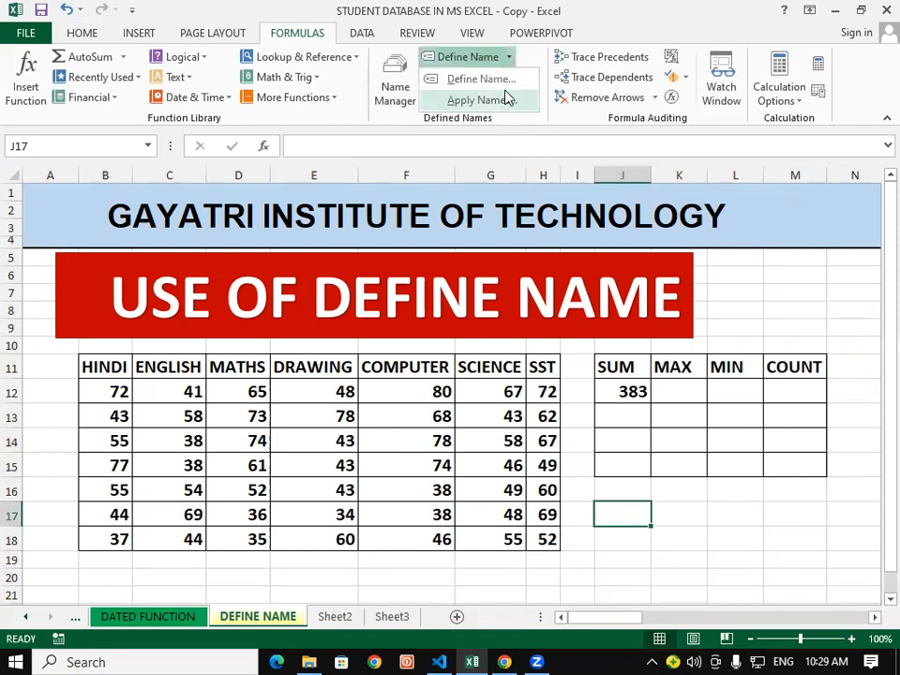
pyautogui.press('Escape')
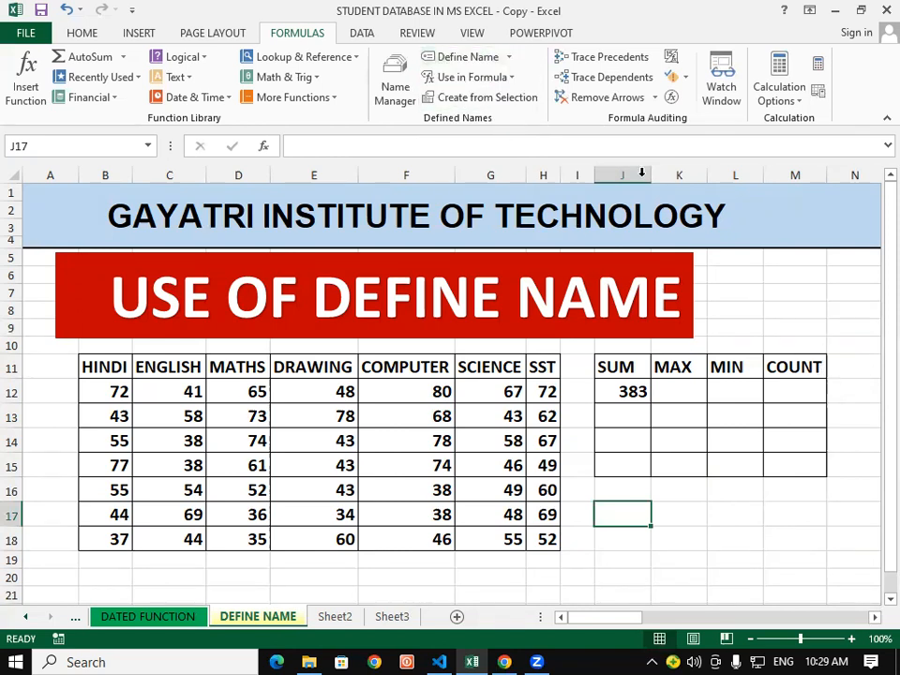
pyautogui.click(504, 79)
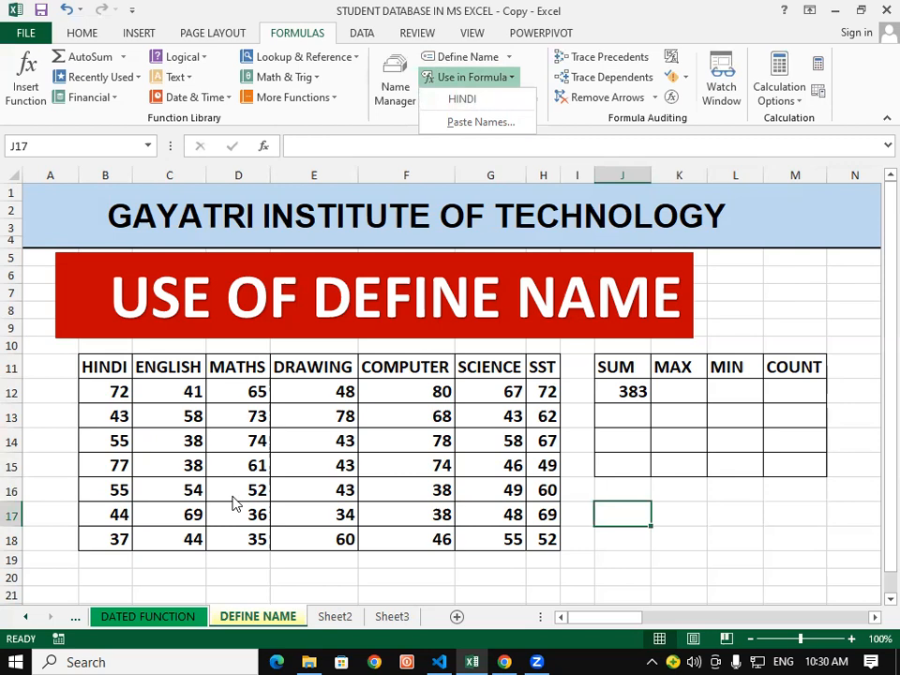
pyautogui.click(753, 527)
# Step: Delete the defined name HINDI from the workbook with the Name Manager
pyautogui.click(395, 94)
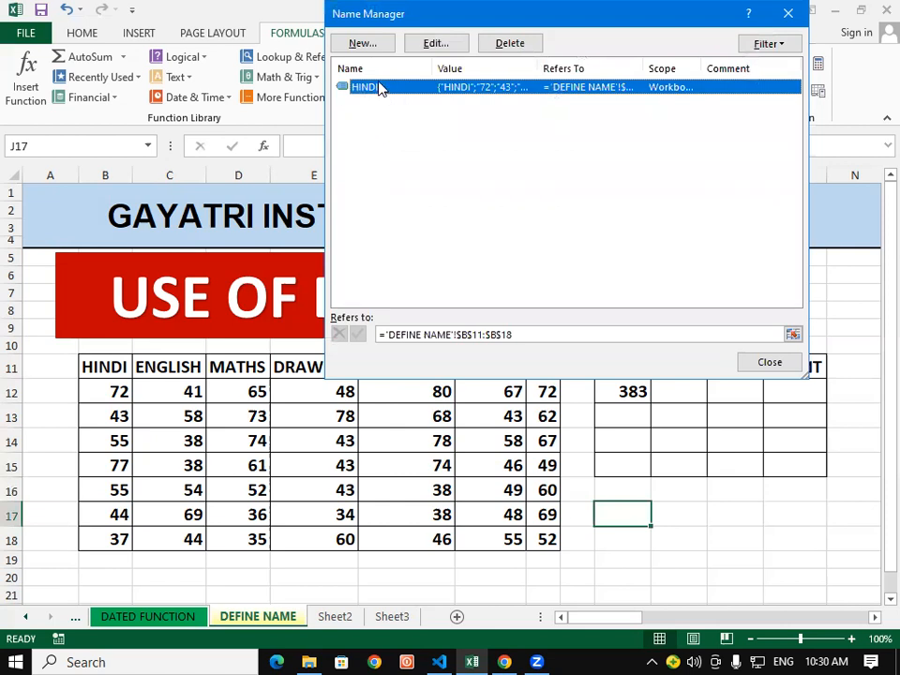
pyautogui.click(511, 45)
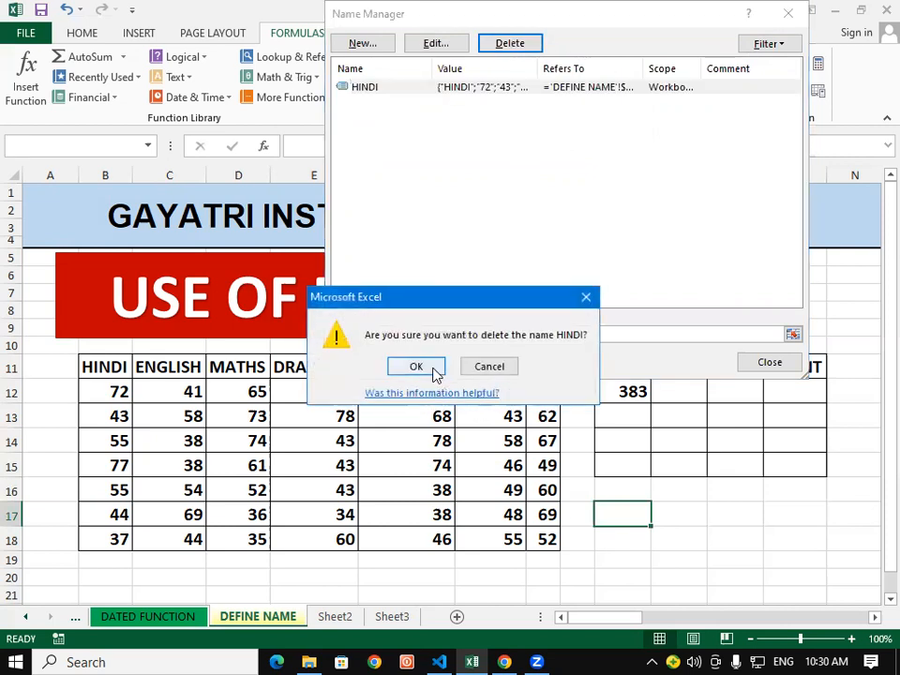
pyautogui.click(432, 371)
pyautogui.click(754, 363)
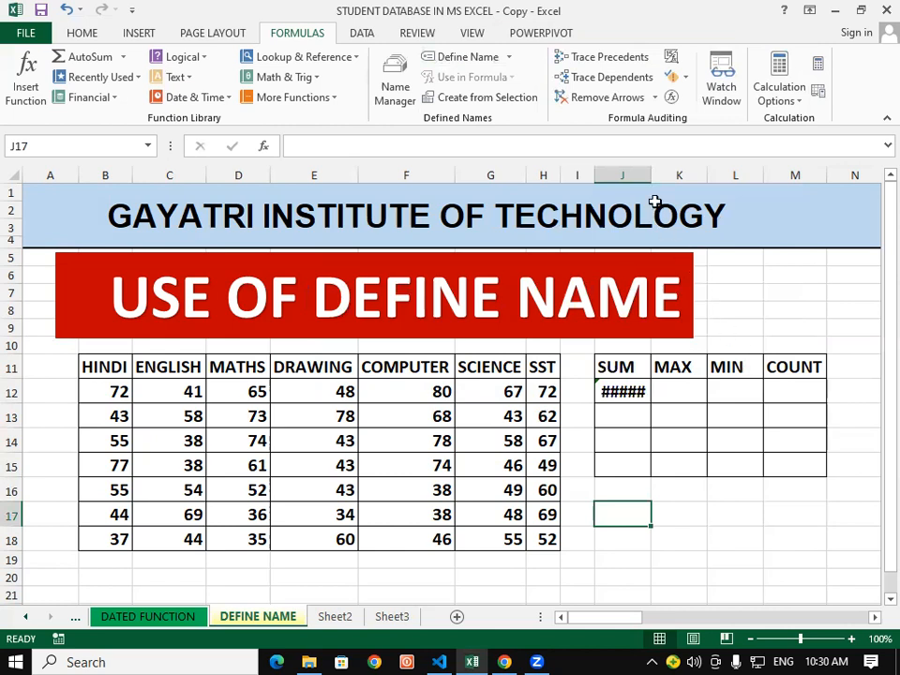
# Step: Autofit the width of column J and clear the formula from cell J12 under the SUM heading
pyautogui.doubleClick(651, 172)
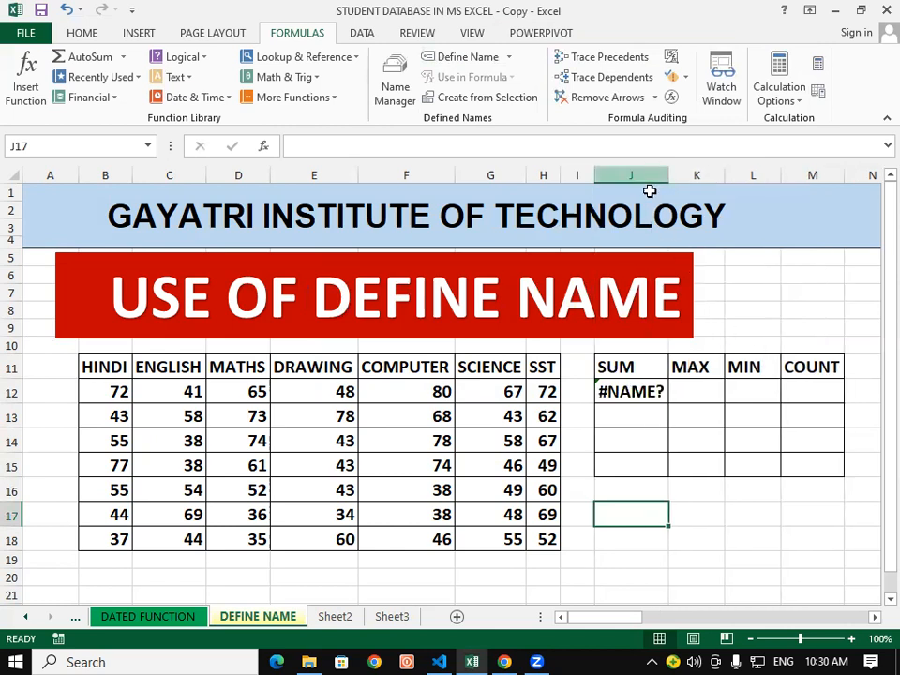
pyautogui.click(718, 531)
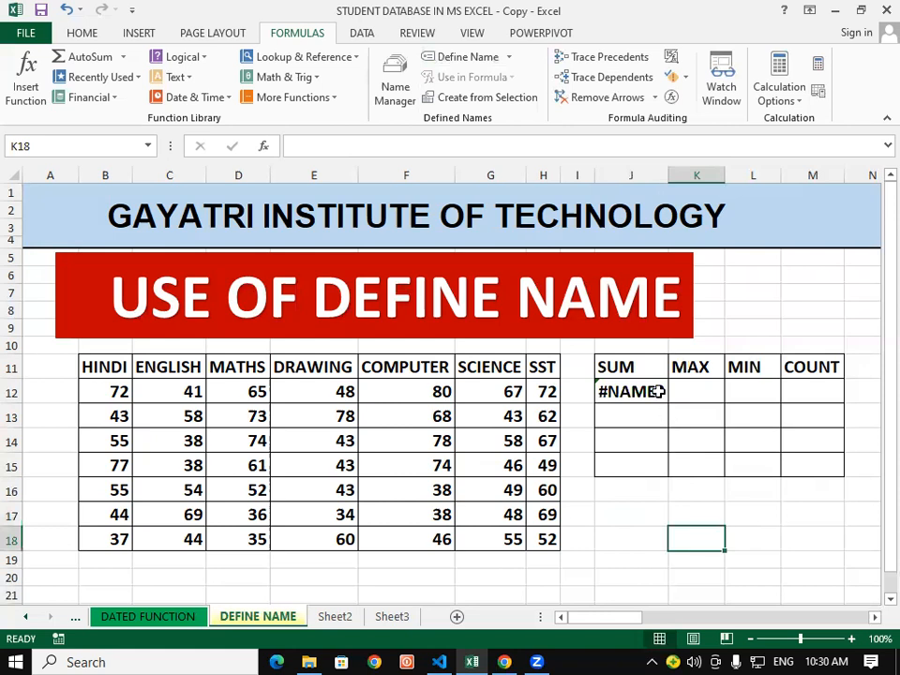
pyautogui.click(656, 392)
pyautogui.press('Delete')
pyautogui.click(645, 517)
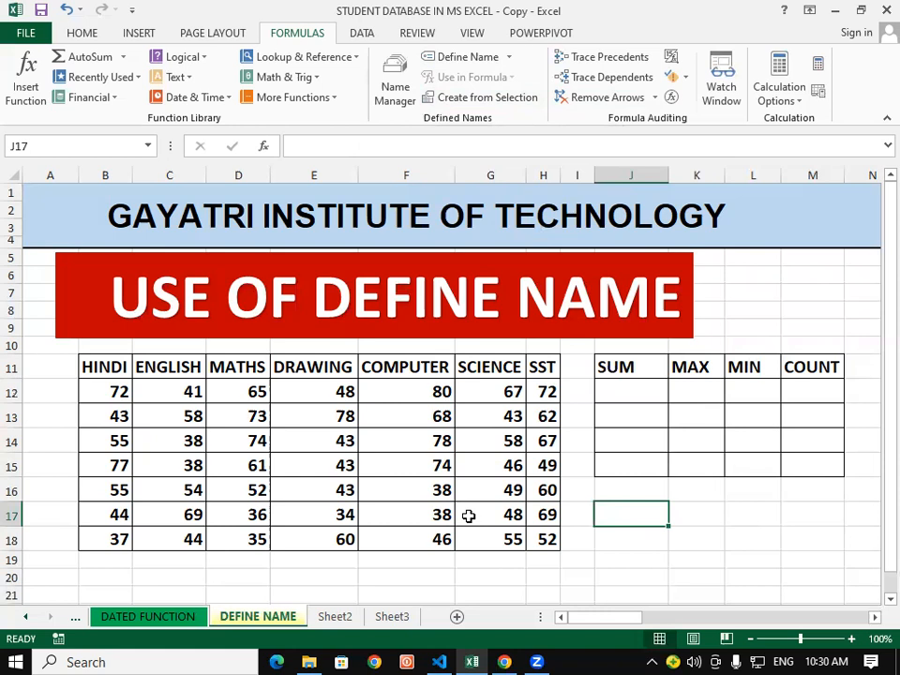
# Step: Colour the subject headings in B11:H11 with a red font
pyautogui.moveTo(108, 368); pyautogui.dragTo(554, 367)
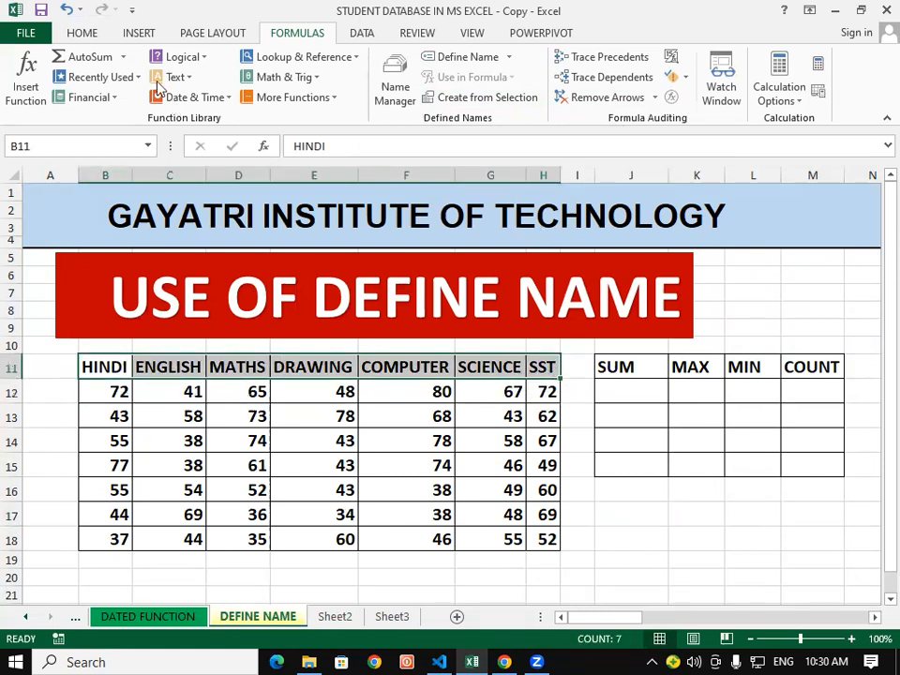
pyautogui.click(97, 40)
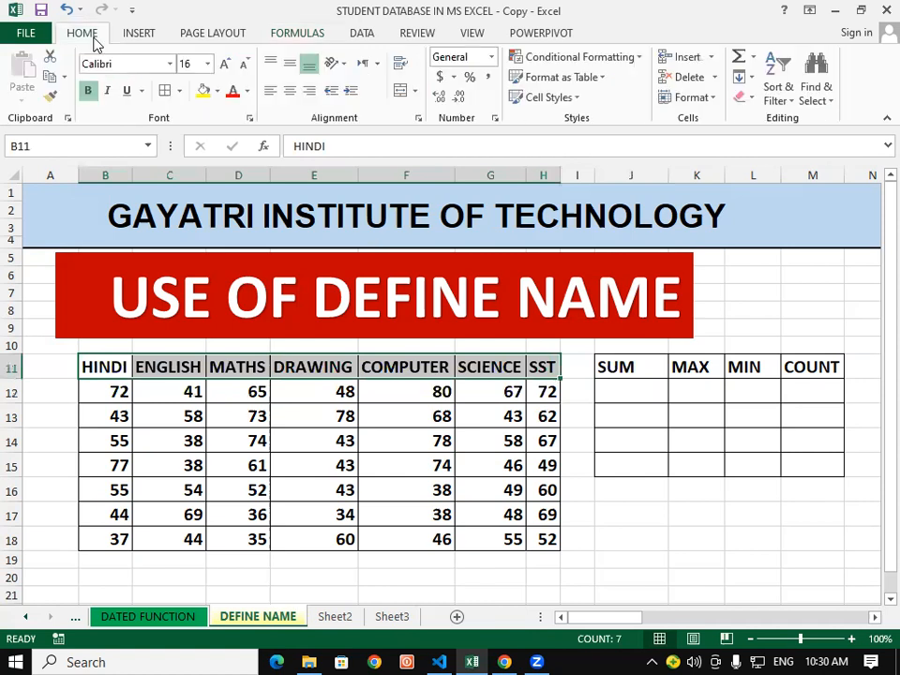
pyautogui.click(231, 93)
pyautogui.click(653, 485)
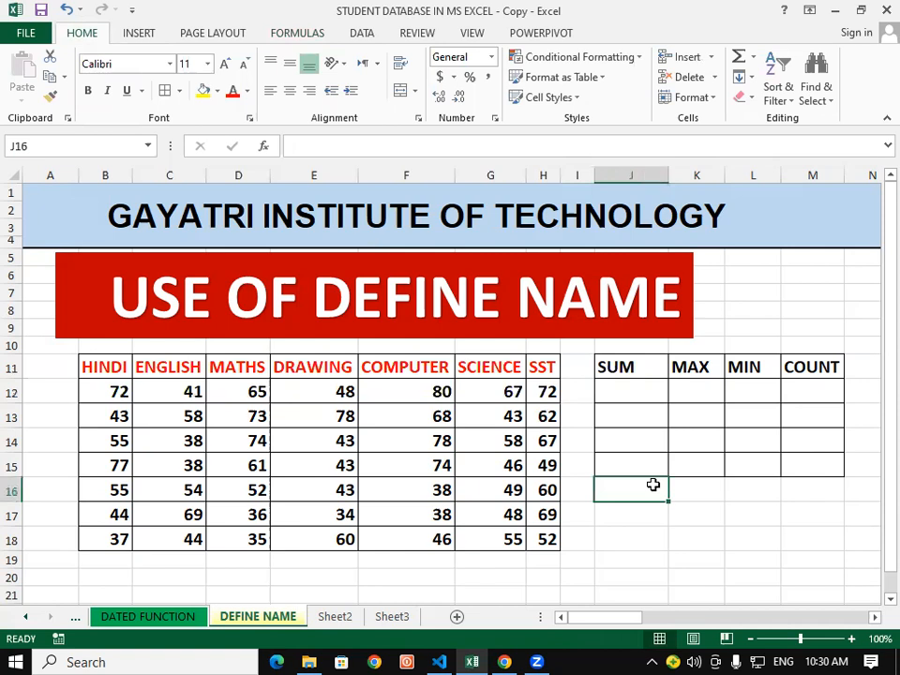
pyautogui.click(652, 474)
# Step: Select the whole marks table B11:H18, including its subject headings
pyautogui.moveTo(114, 362); pyautogui.dragTo(526, 536)
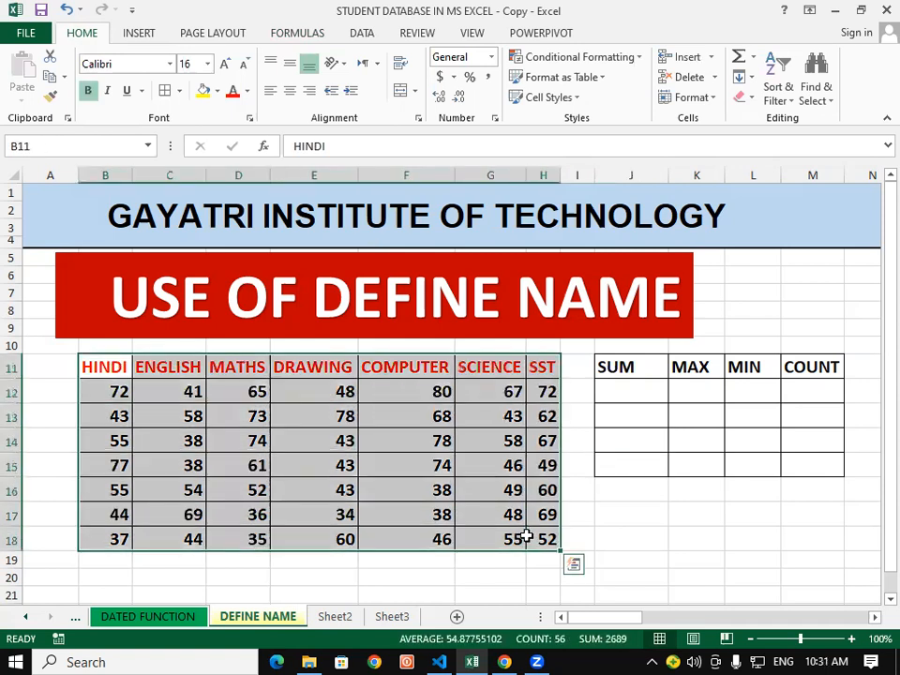
pyautogui.click(278, 33)
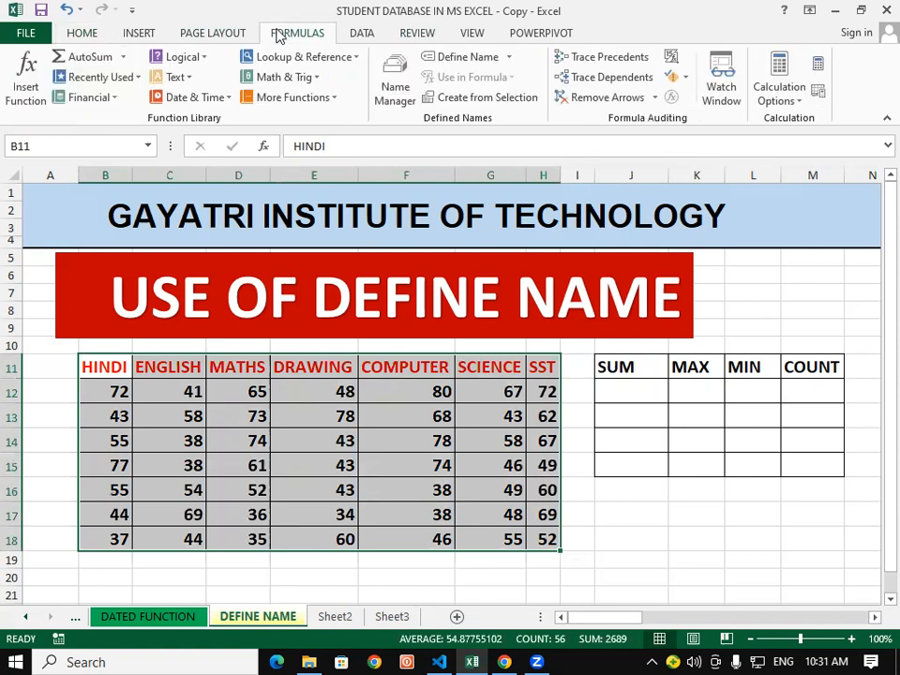
pyautogui.click(480, 57)
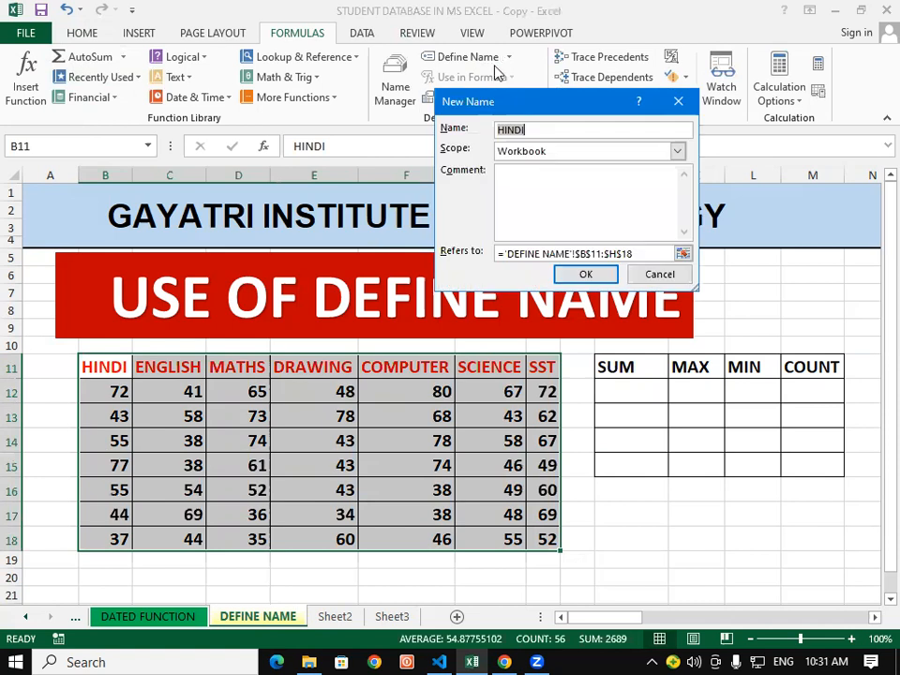
pyautogui.click(678, 102)
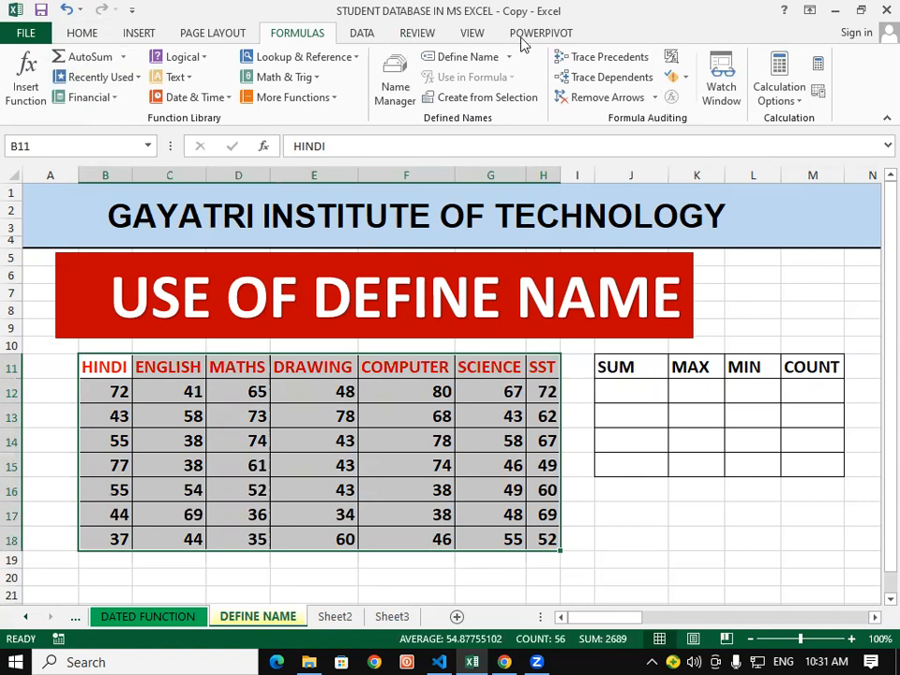
pyautogui.click(465, 57)
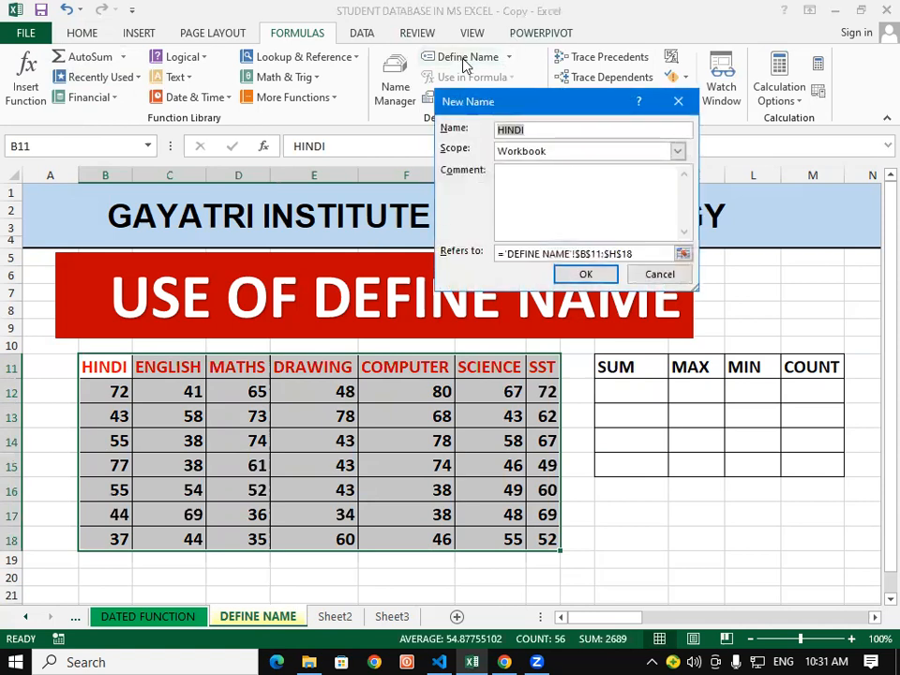
pyautogui.click(682, 105)
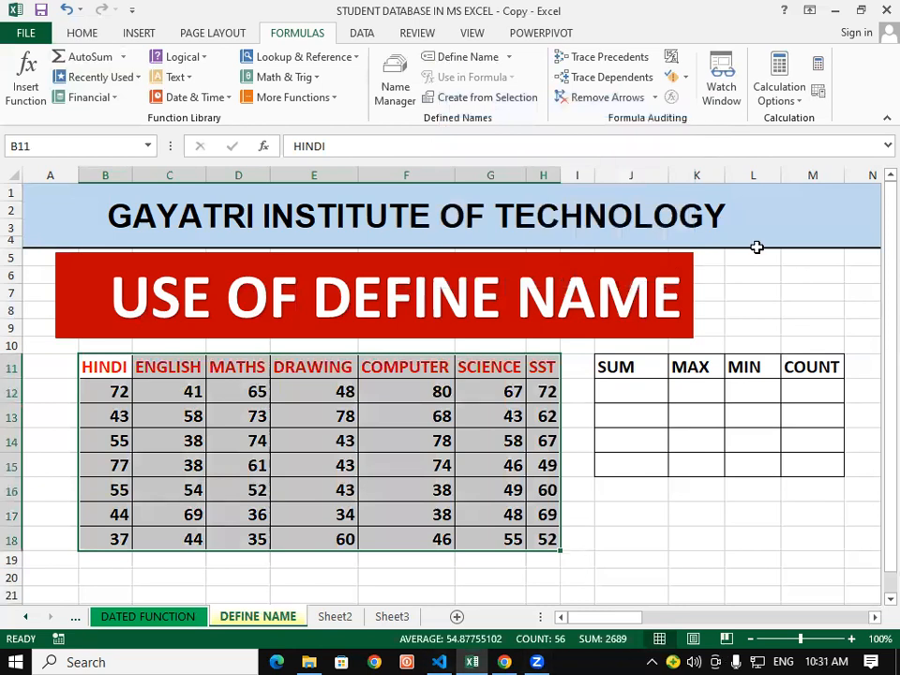
# Step: Create names for all subject columns of the selected table from its top row and open the Name Manager to review them
pyautogui.click(514, 99)
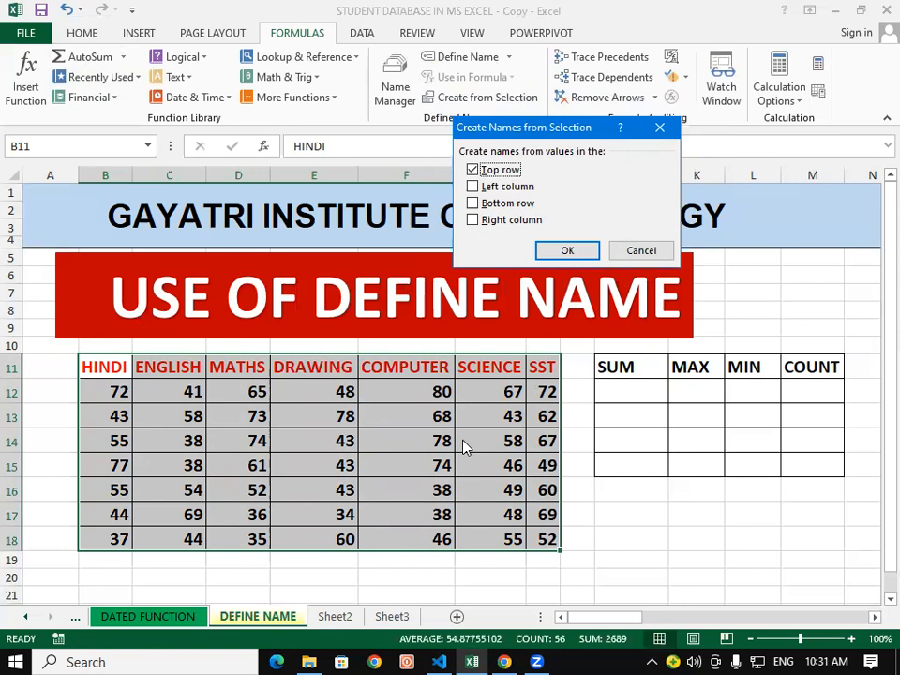
pyautogui.click(569, 251)
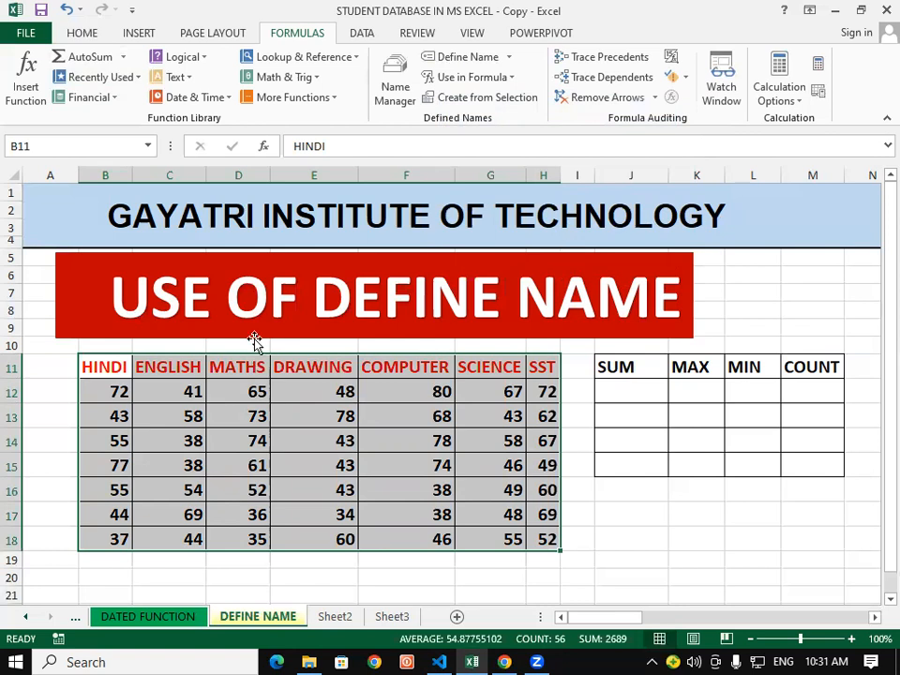
pyautogui.click(395, 81)
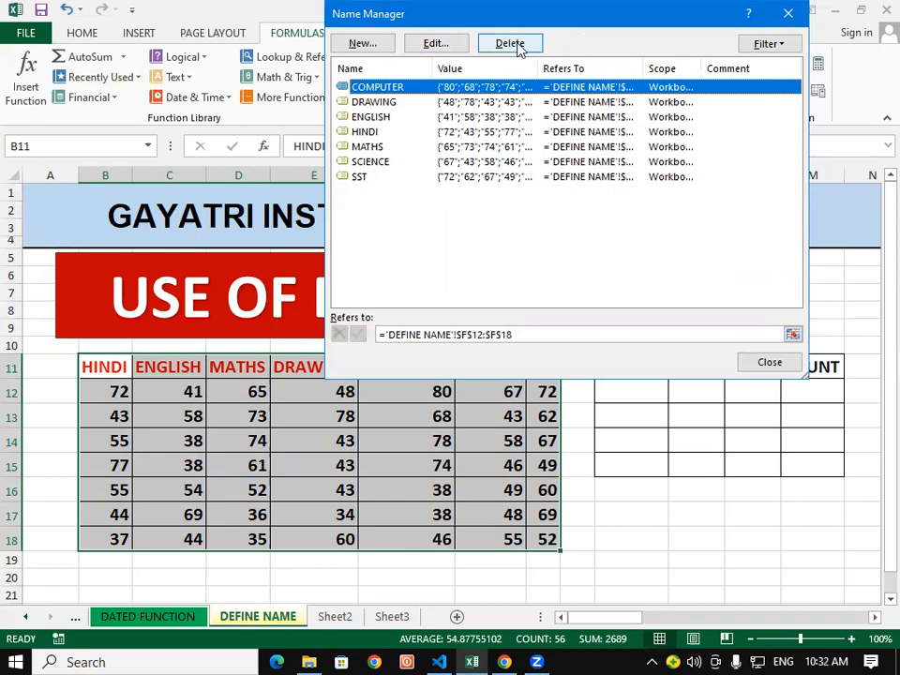
# Step: Close the Name Manager and review the Hindi marks in B12:B18 on the sheet
pyautogui.click(783, 16)
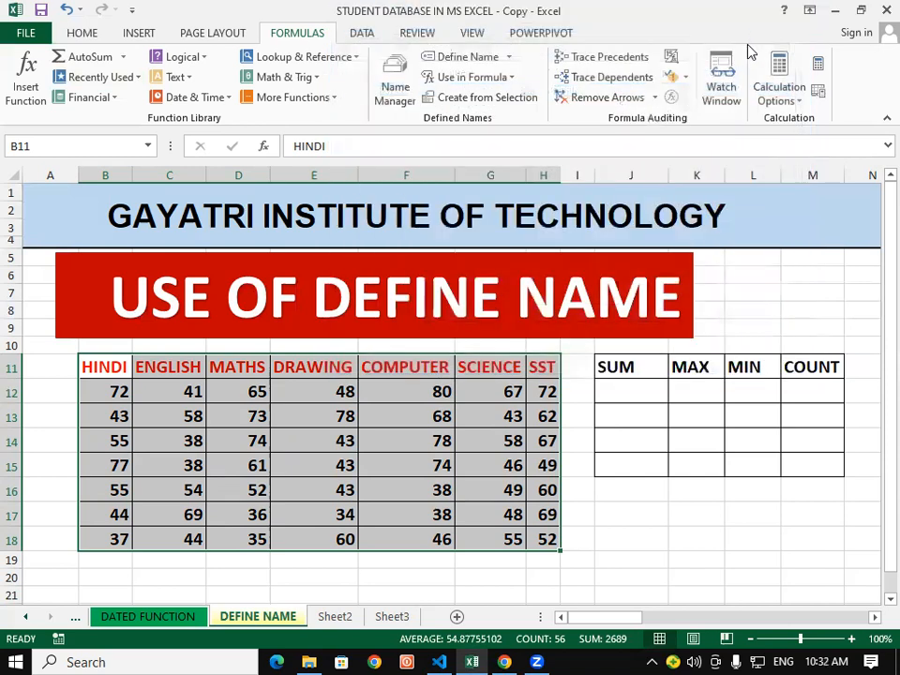
pyautogui.click(625, 507)
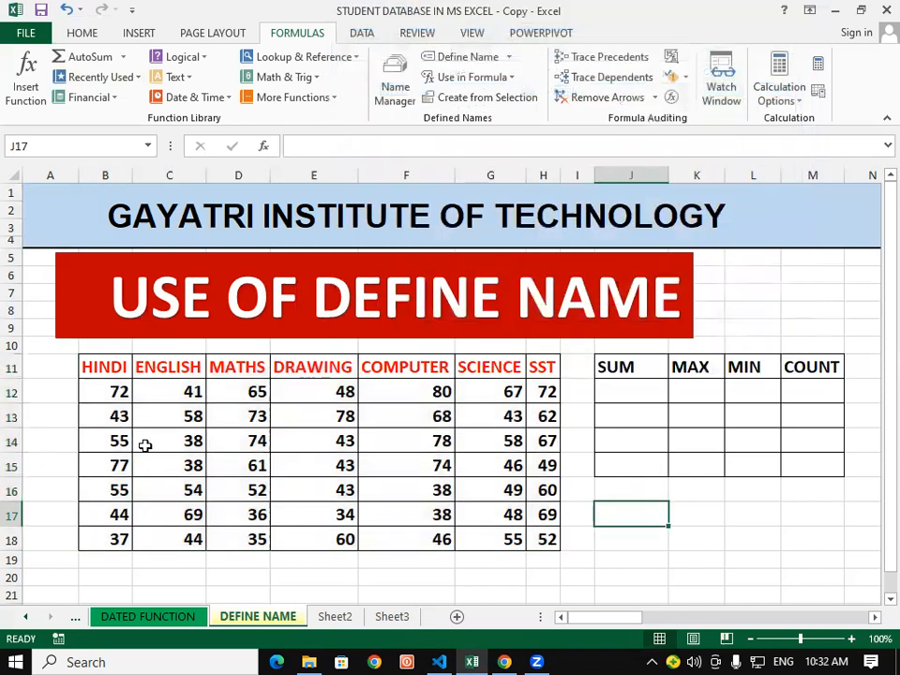
pyautogui.click(622, 440)
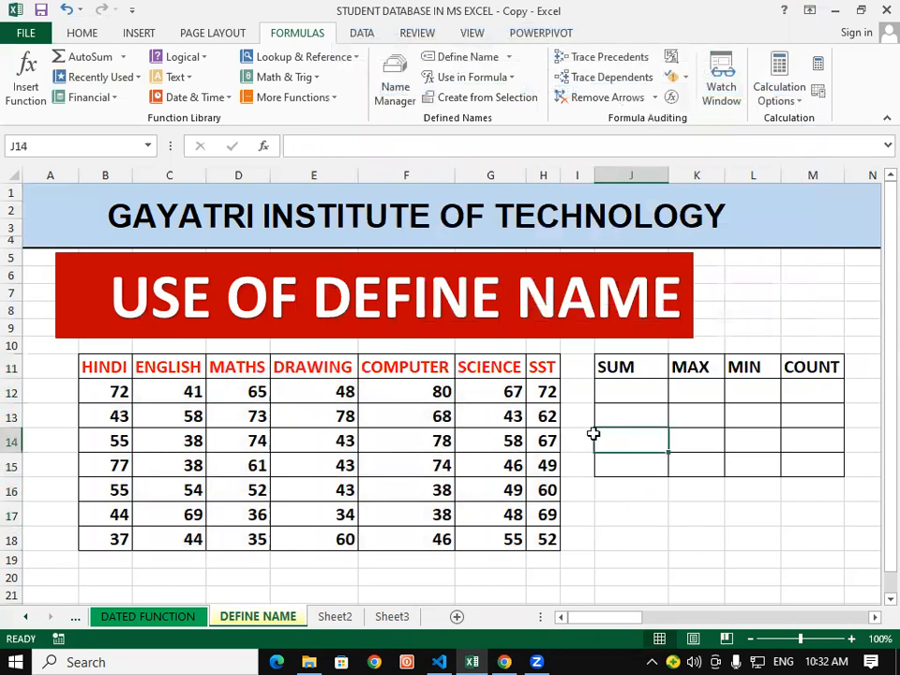
pyautogui.moveTo(89, 393); pyautogui.dragTo(108, 538)
pyautogui.click(640, 535)
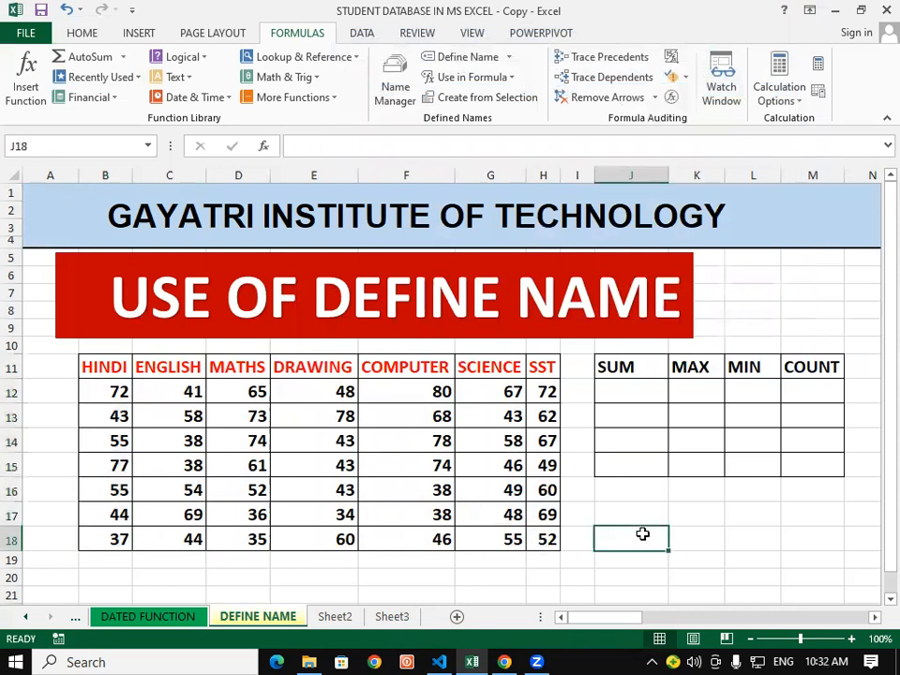
pyautogui.moveTo(104, 390); pyautogui.dragTo(113, 559)
pyautogui.click(660, 524)
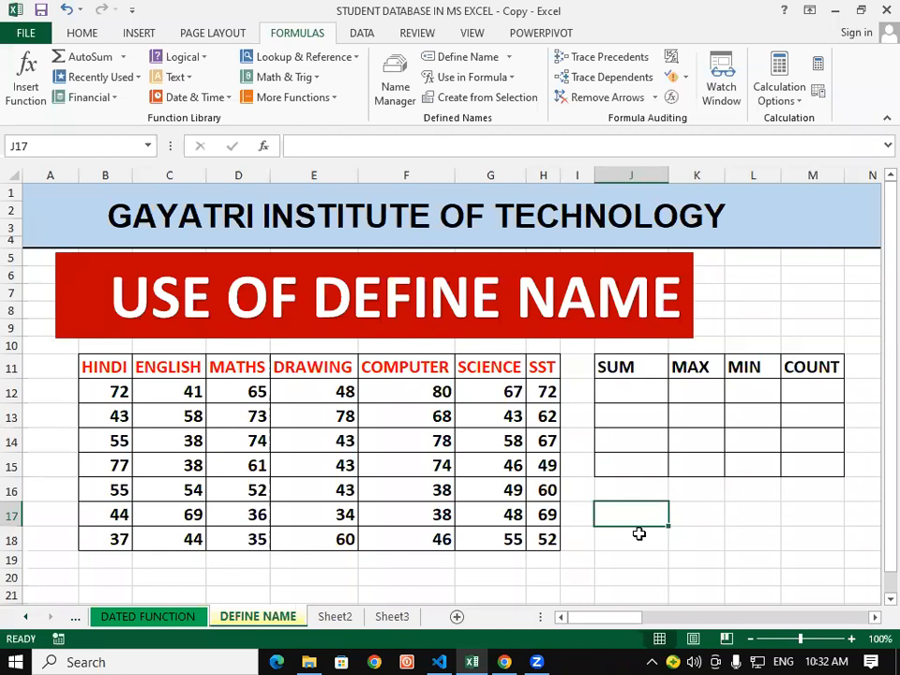
pyautogui.click(729, 518)
# Step: Enter the formula =MAX(HINDI) in cell K12 under the MAX heading
pyautogui.click(705, 392)
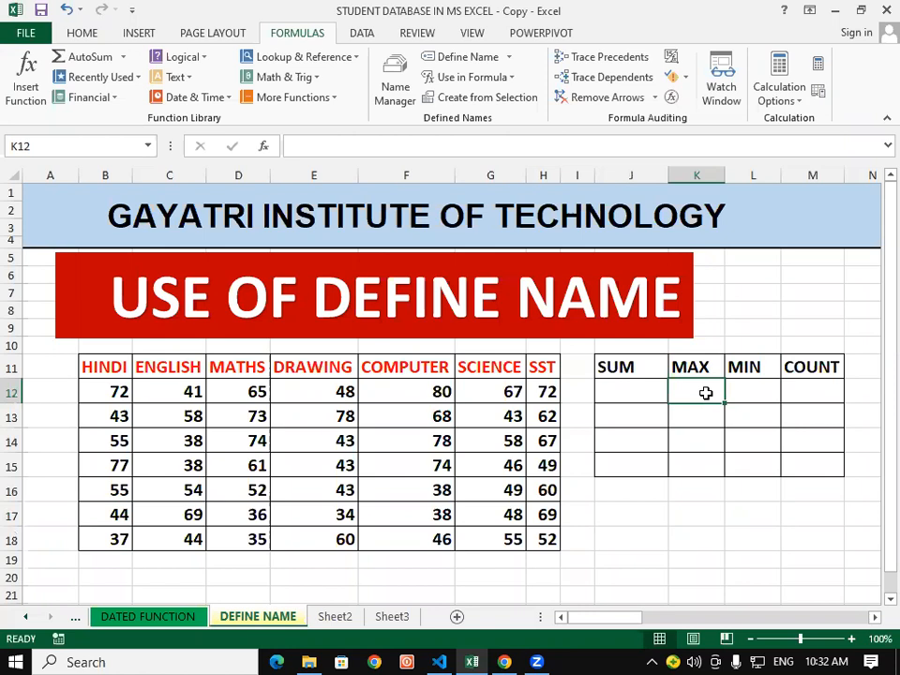
pyautogui.write('=')
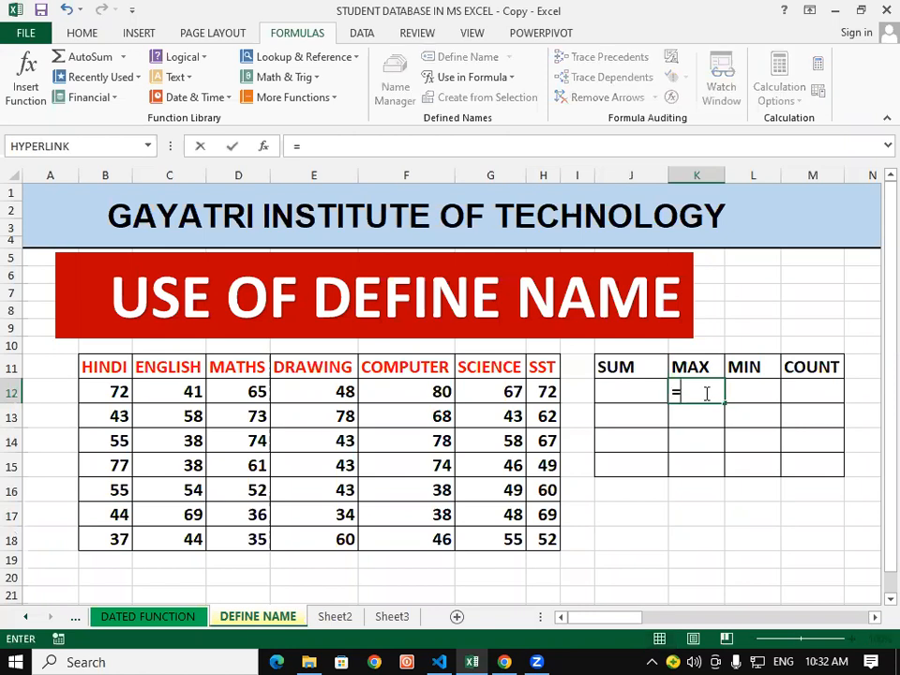
pyautogui.write('MAX')
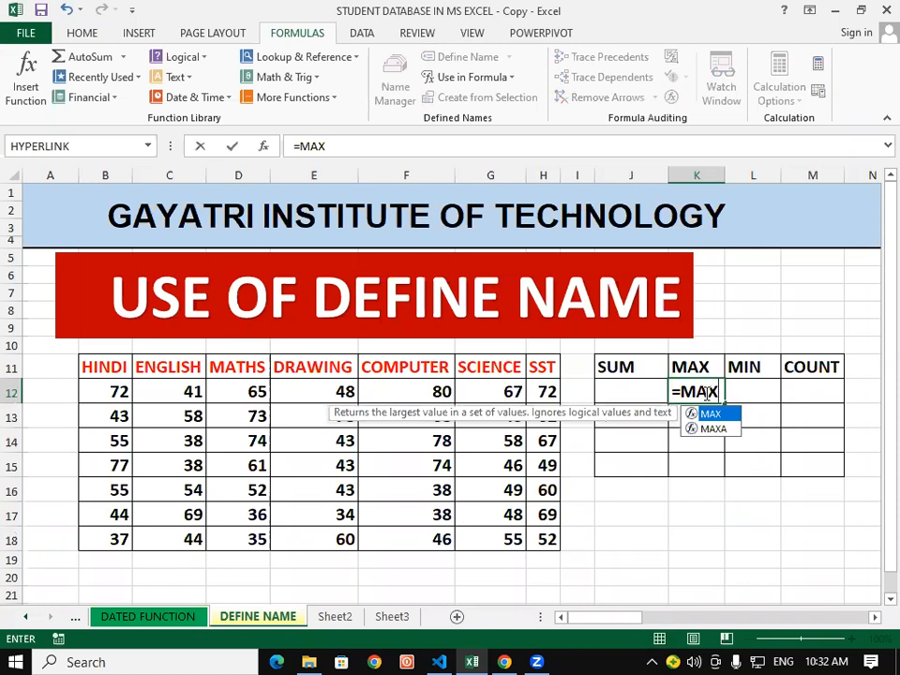
pyautogui.write('(HI')
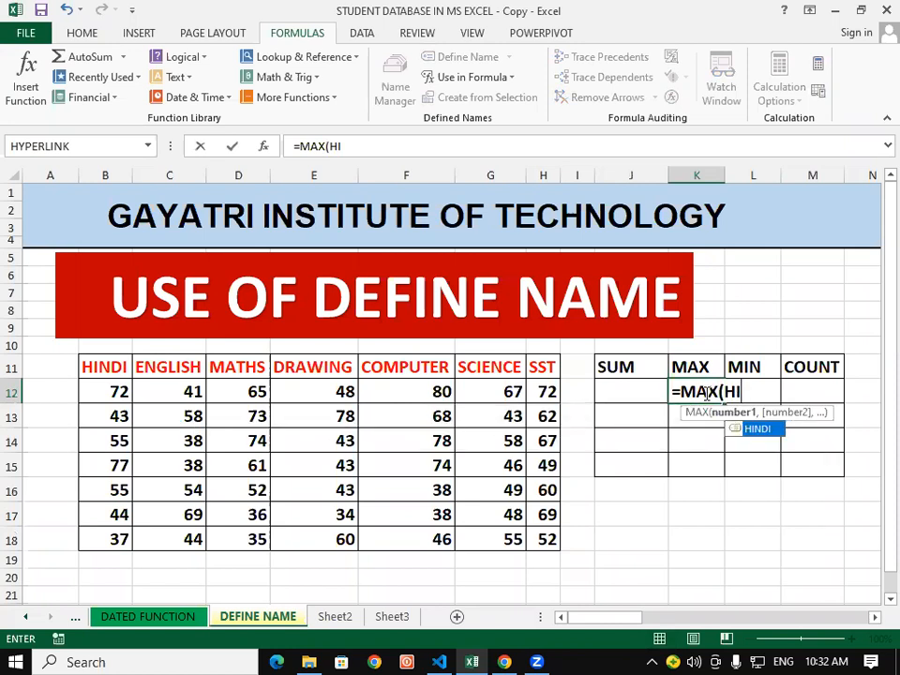
pyautogui.write('NDI')
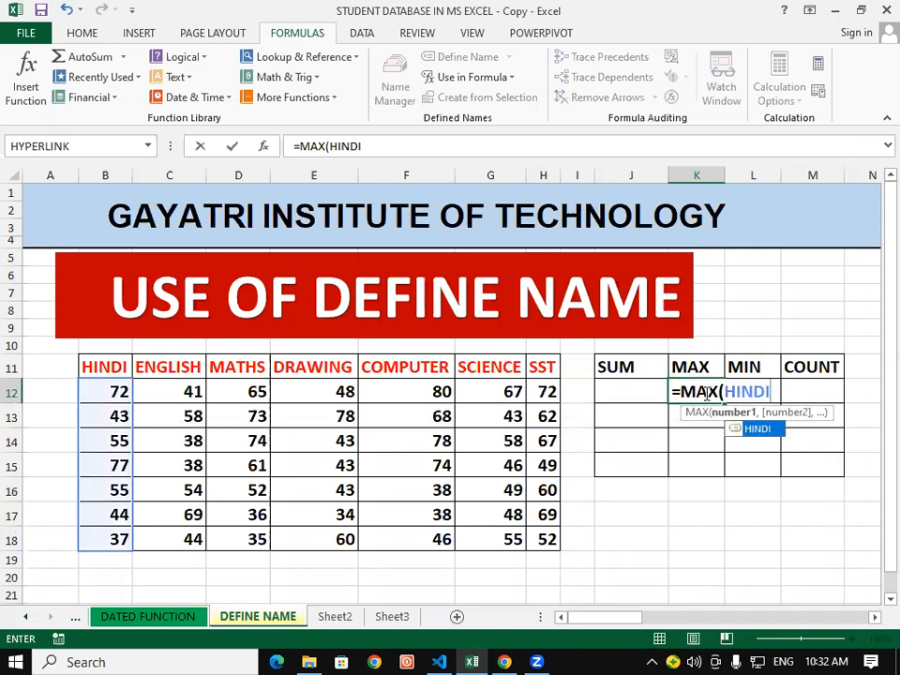
pyautogui.write(')')
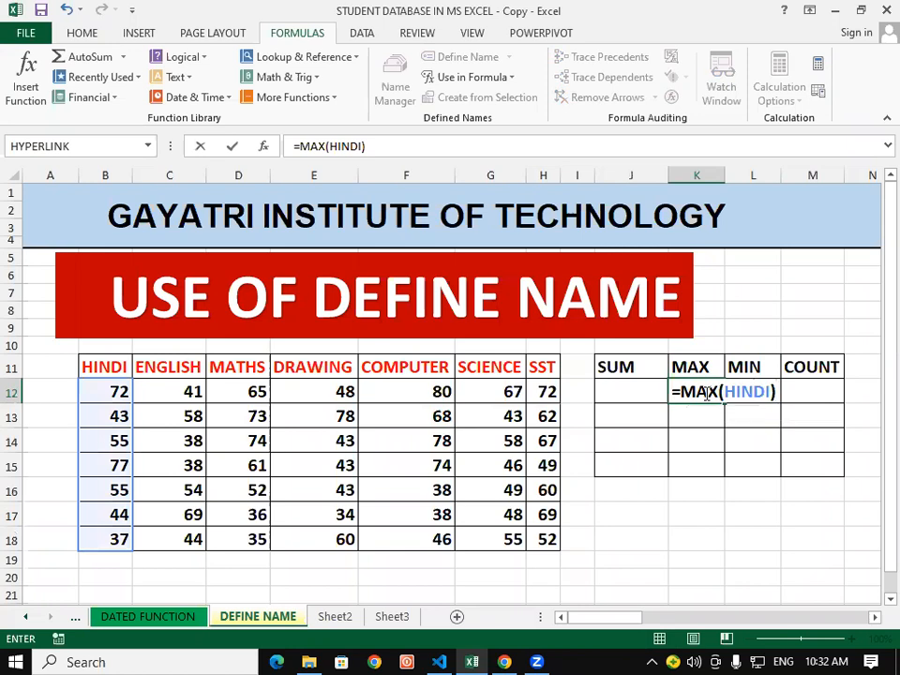
pyautogui.press('Return')
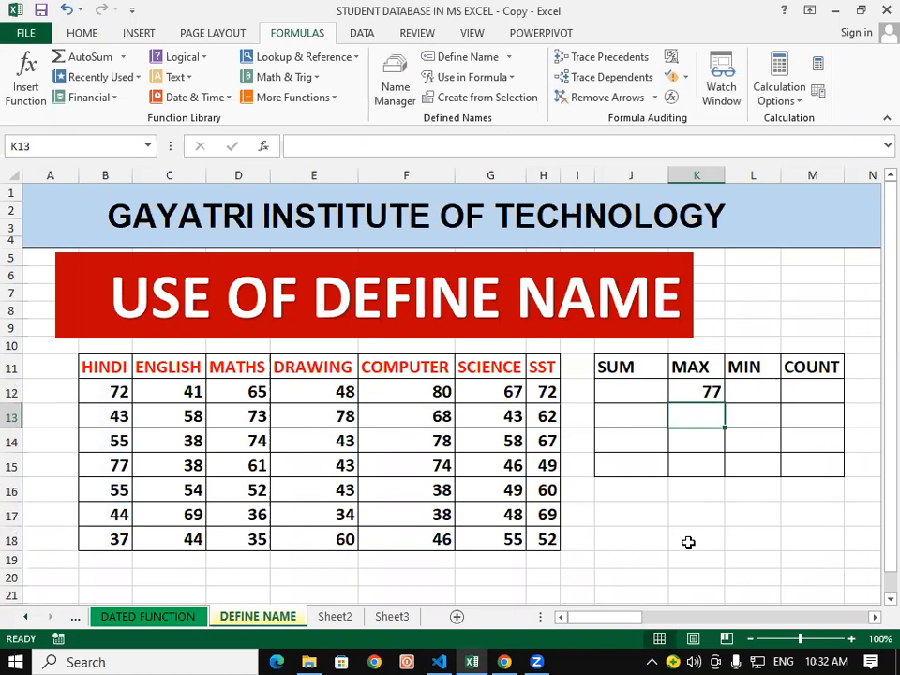
pyautogui.click(731, 520)
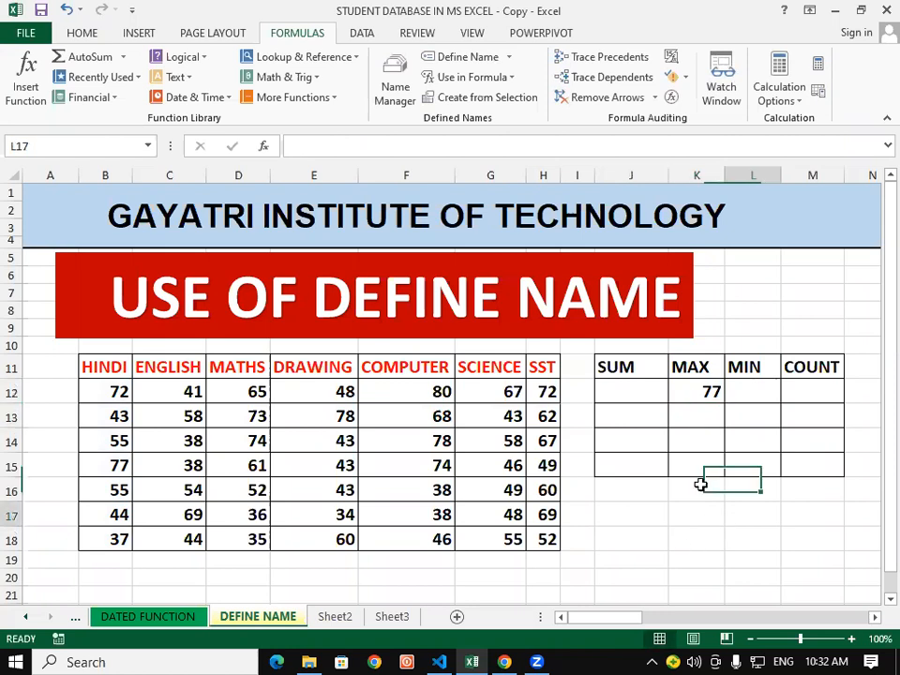
# Step: Enter the formula =SUM(HINDI) in cell J12 under the SUM heading
pyautogui.click(620, 392)
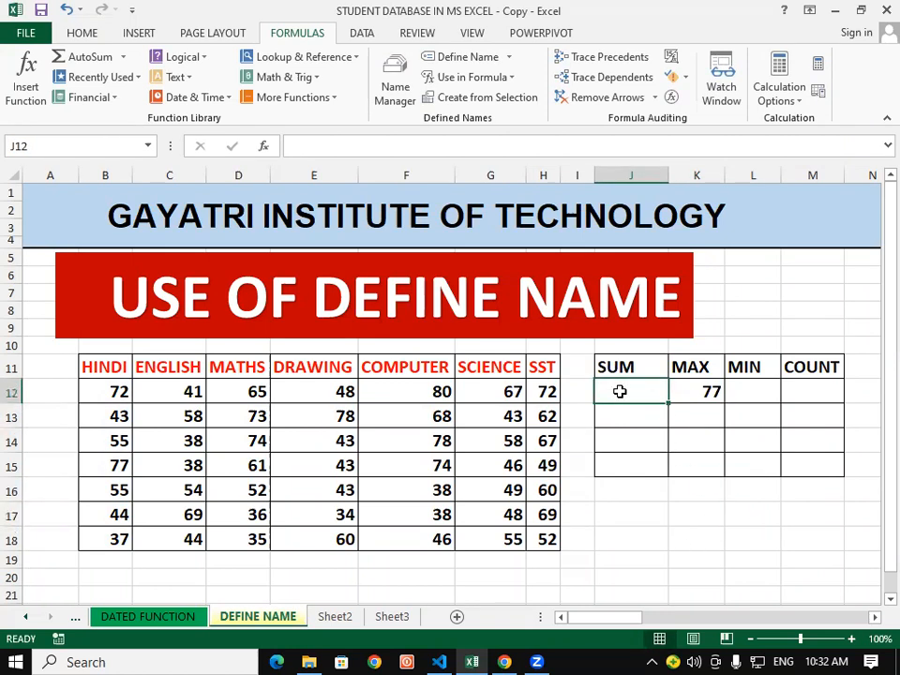
pyautogui.write('=')
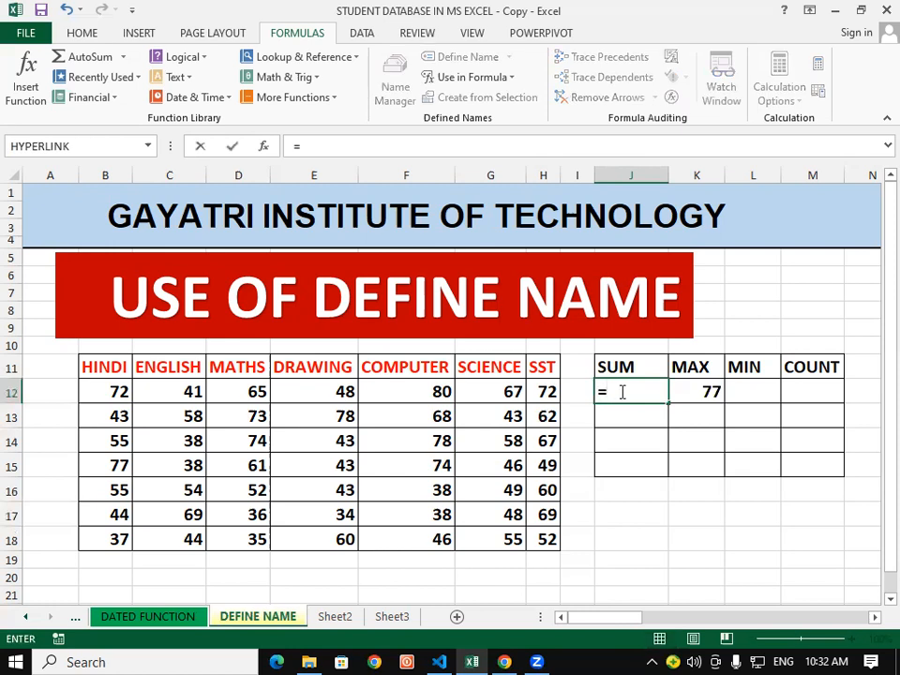
pyautogui.write('SUM')
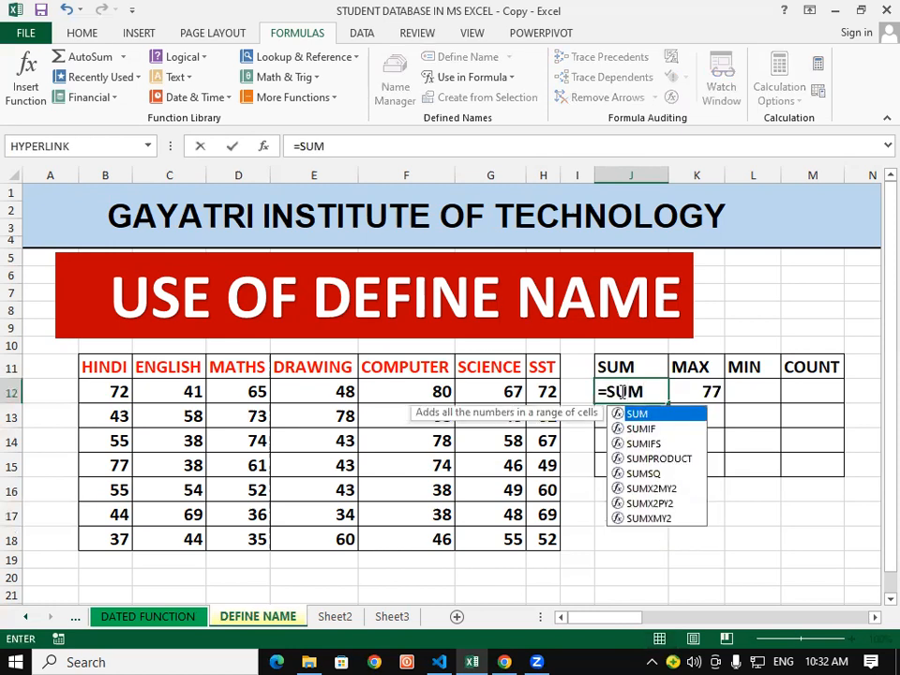
pyautogui.write('(HINDI')
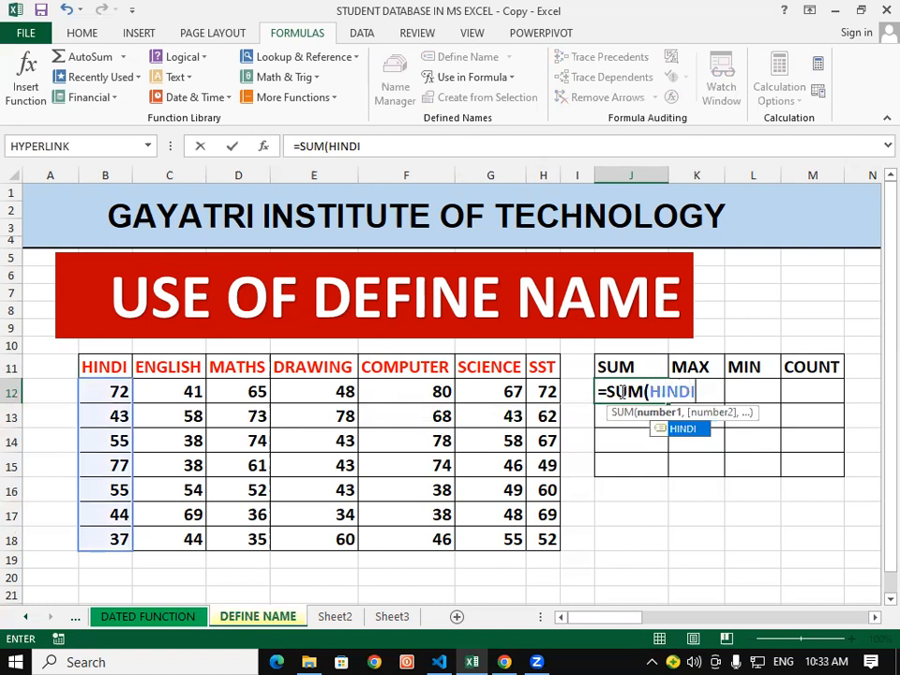
pyautogui.write(')')
pyautogui.press('Return')
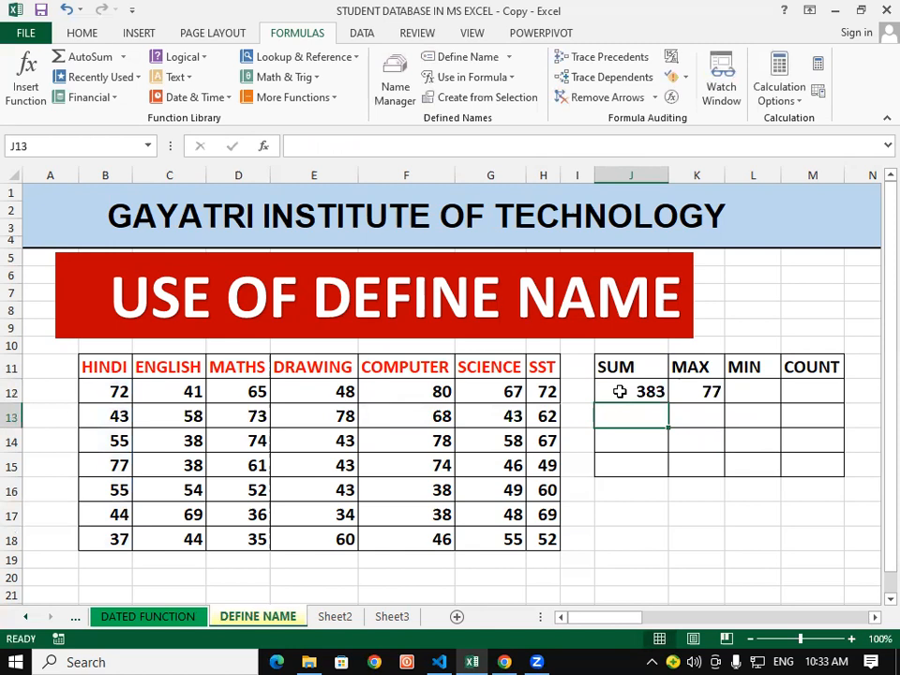
# Step: Enter the formula =MIN(HINDI) in cell L12 under the MIN heading
pyautogui.click(766, 386)
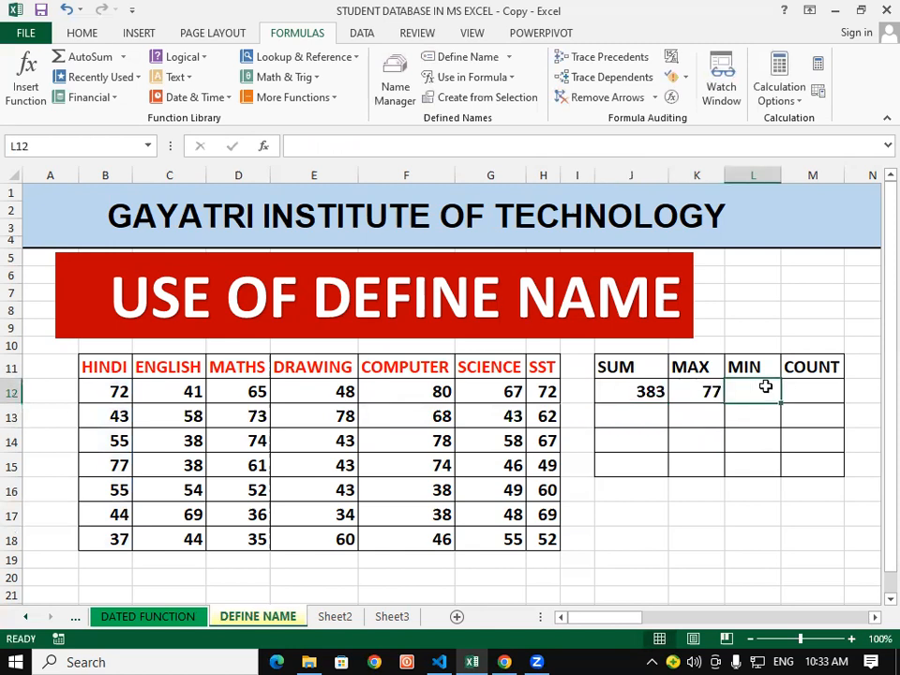
pyautogui.write('=MIN')
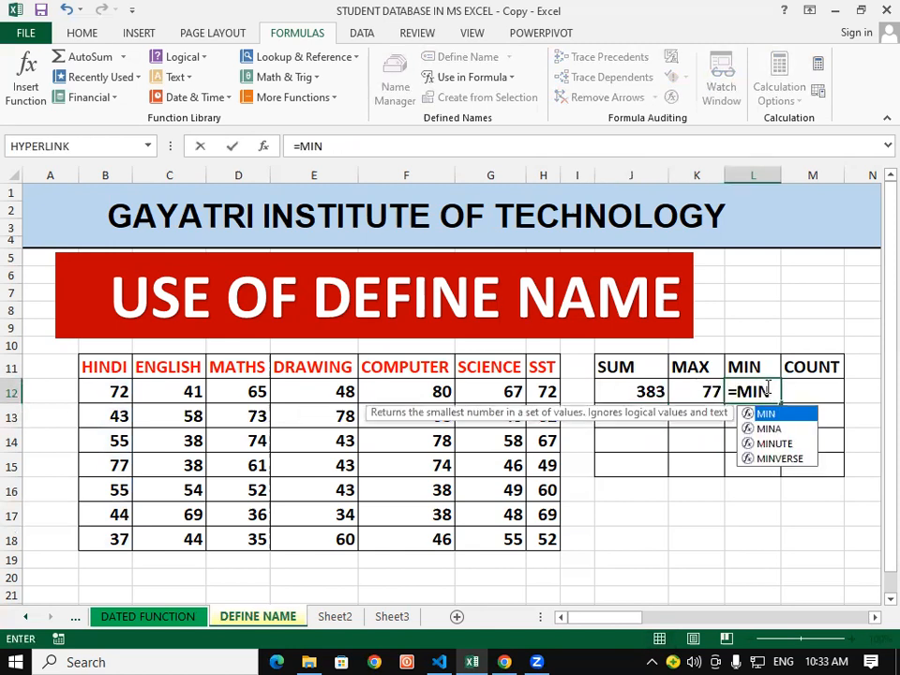
pyautogui.write('(')
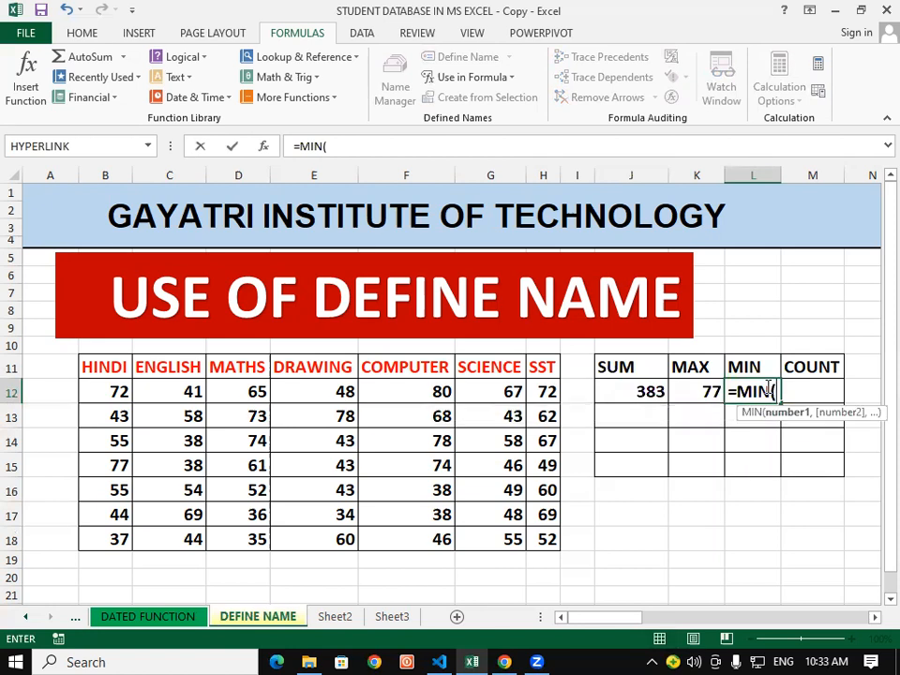
pyautogui.write('HI')
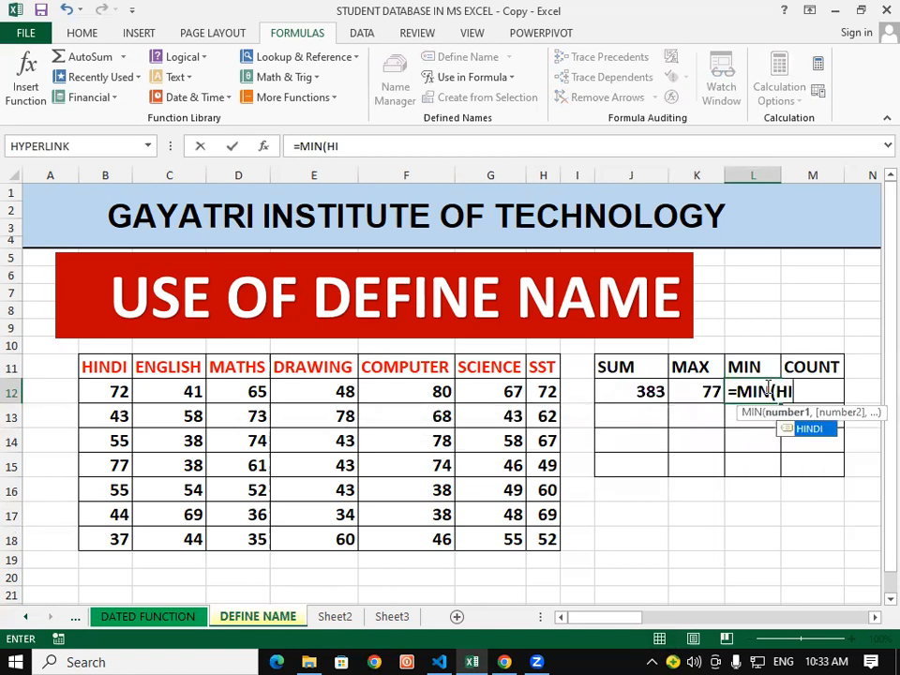
pyautogui.write('NDI)')
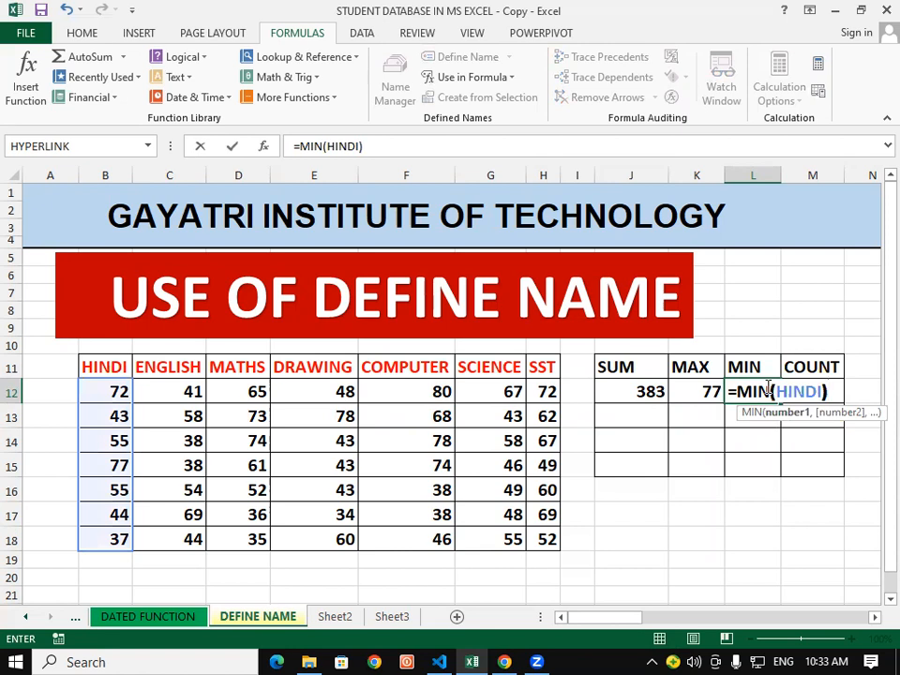
pyautogui.press('Return')
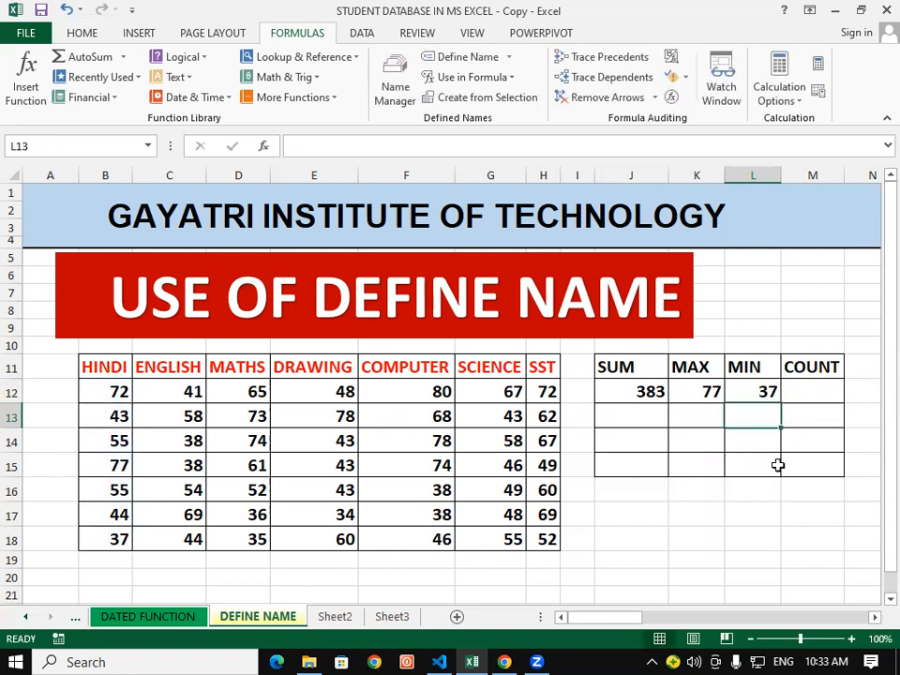
# Step: Enter the formula =COUNT(HINDI) in cell M12 under the COUNT heading
pyautogui.click(818, 391)
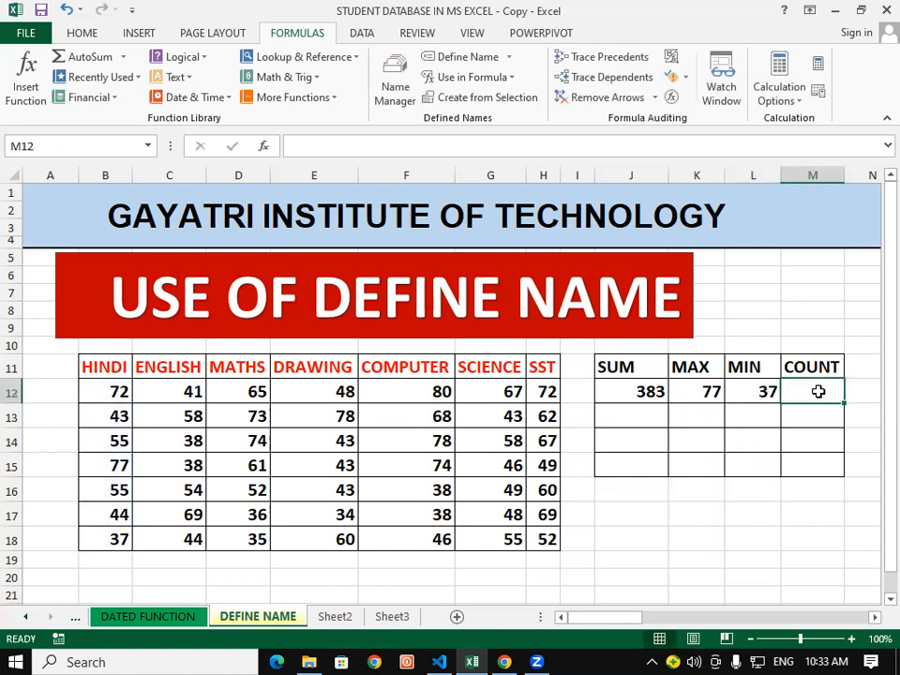
pyautogui.write('=')
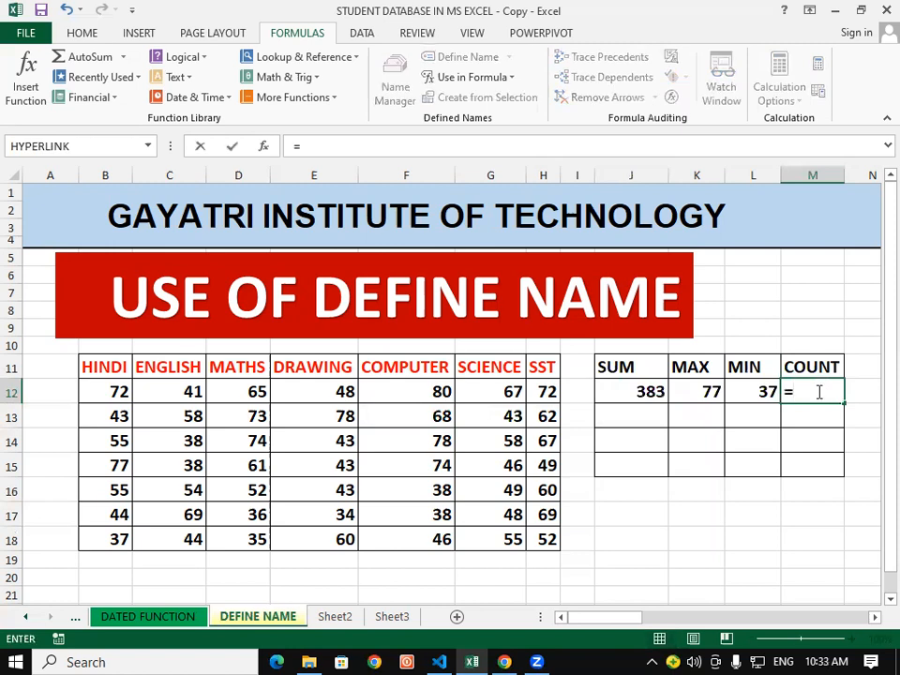
pyautogui.write('COUNT')
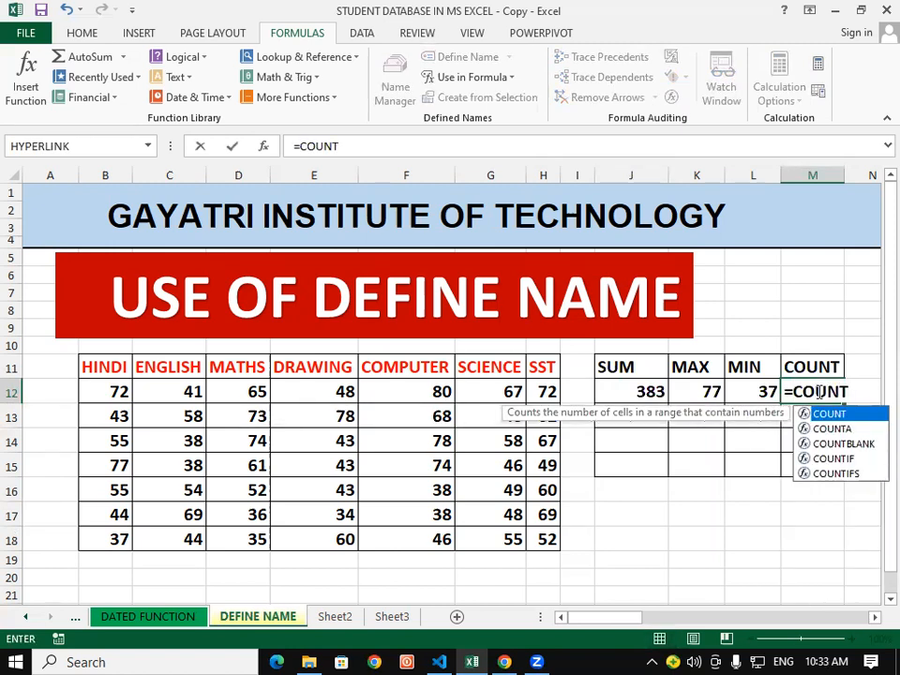
pyautogui.write('(HI')
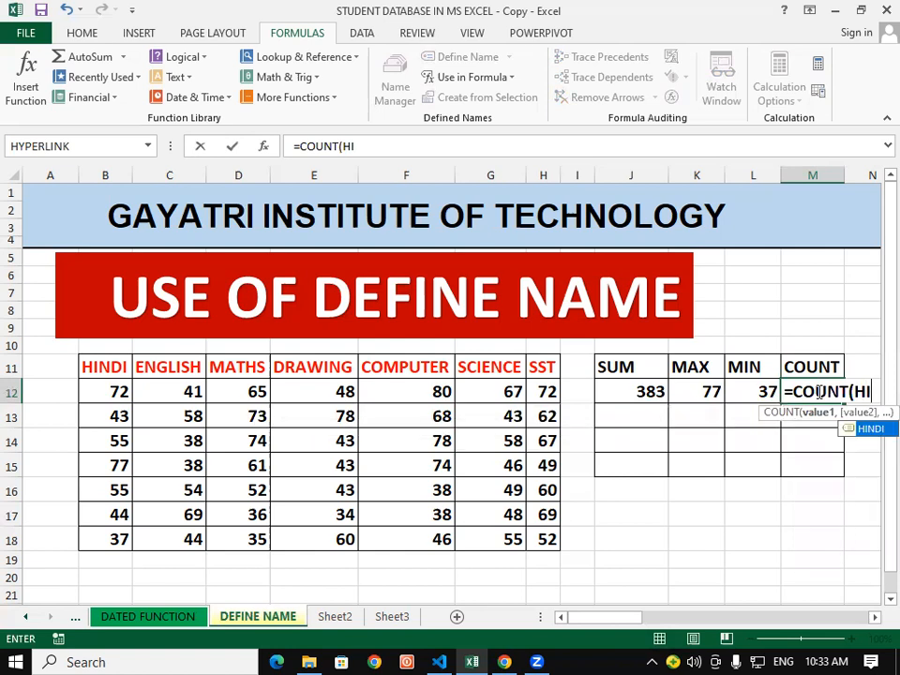
pyautogui.write('NDI)')
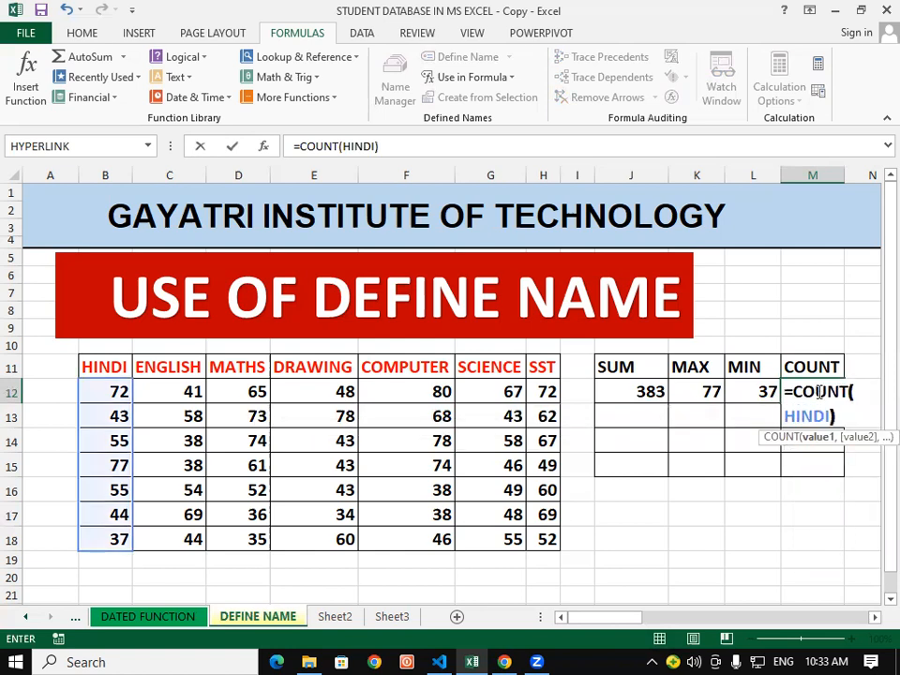
pyautogui.press('Return')
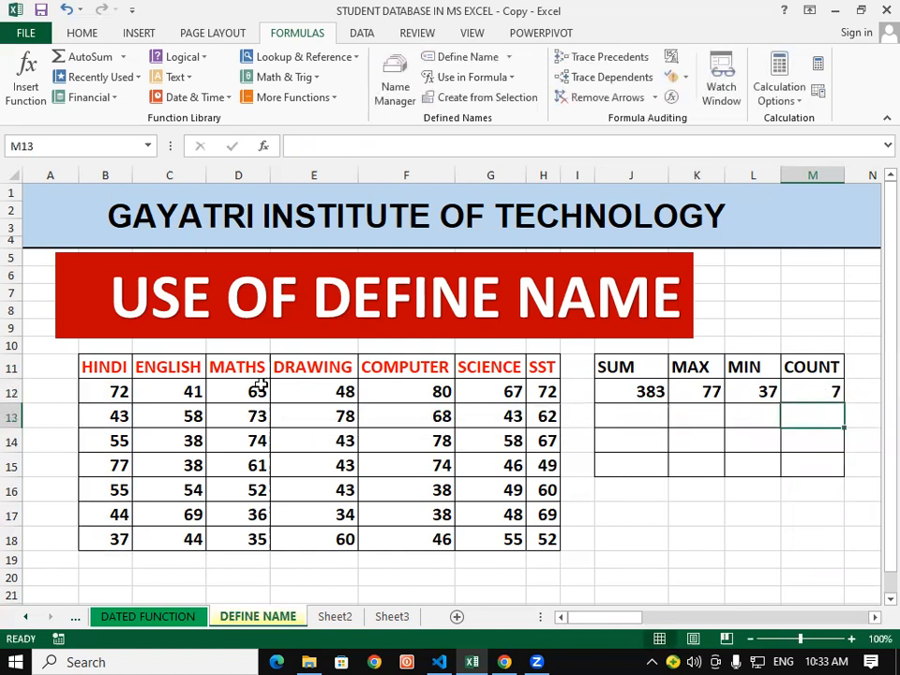
# Step: Go through the Hindi marks one cell at a time from B12 to B18 to check the count
pyautogui.click(86, 394)
pyautogui.click(93, 418)
pyautogui.click(100, 438)
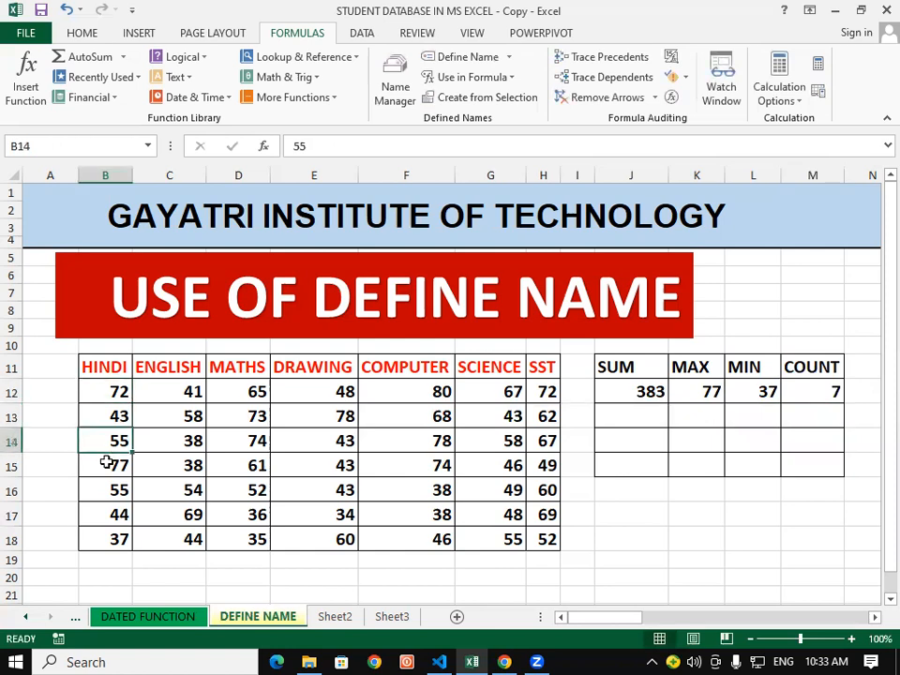
pyautogui.click(105, 465)
pyautogui.click(106, 489)
pyautogui.click(108, 514)
pyautogui.click(109, 536)
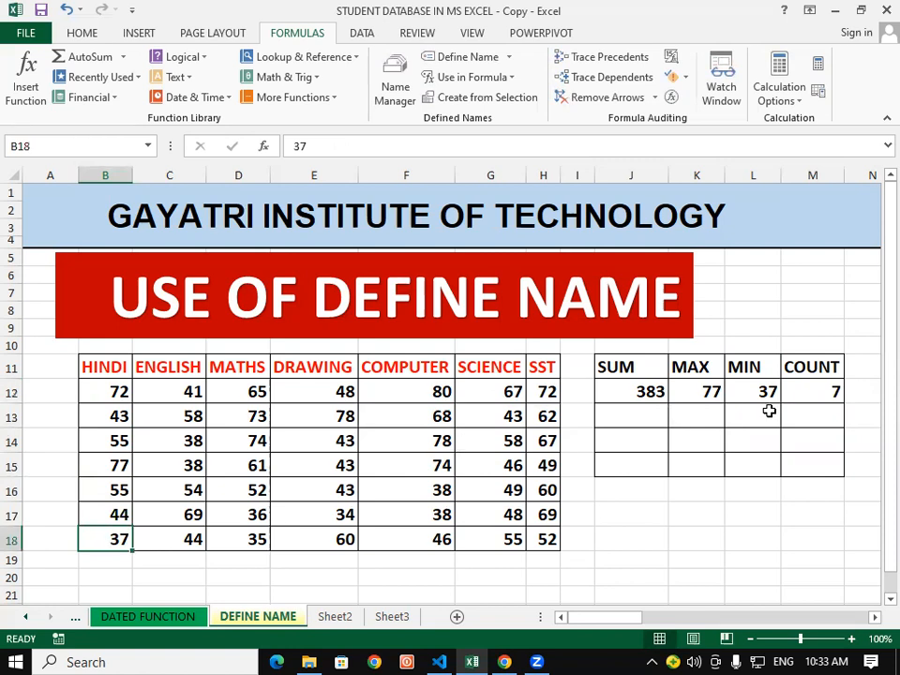
# Step: Enter the formula =SUM(ENGLISH) in cell J13 under the SUM heading
pyautogui.click(630, 421)
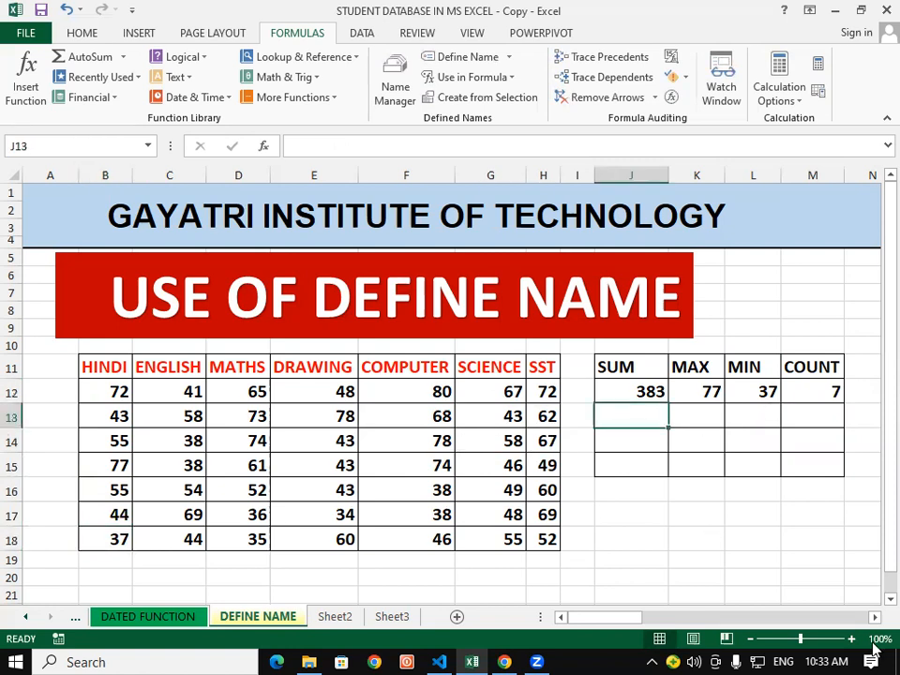
pyautogui.write('=')
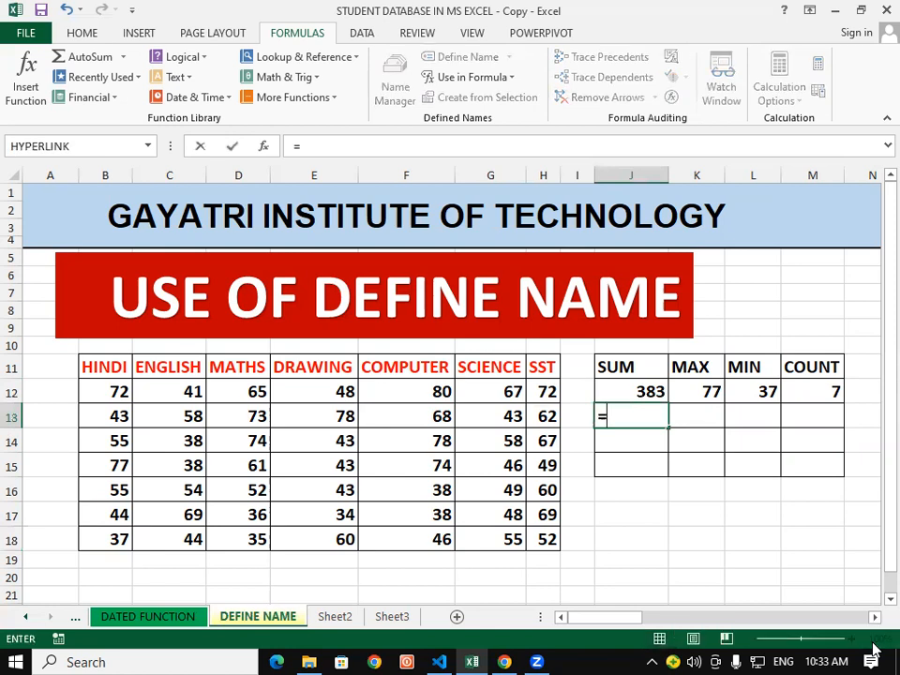
pyautogui.write('SU')
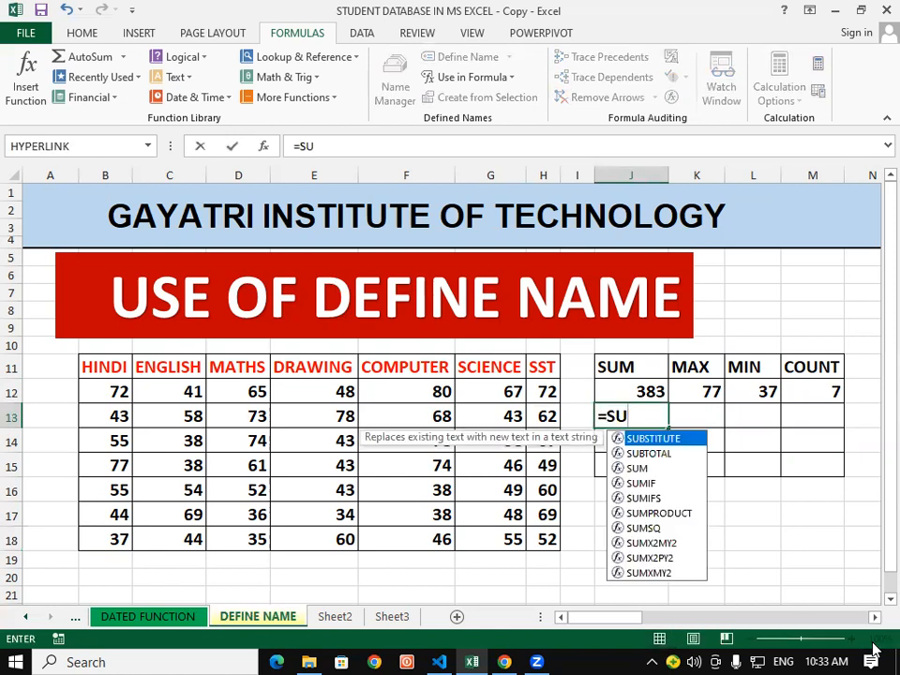
pyautogui.write('M(EN')
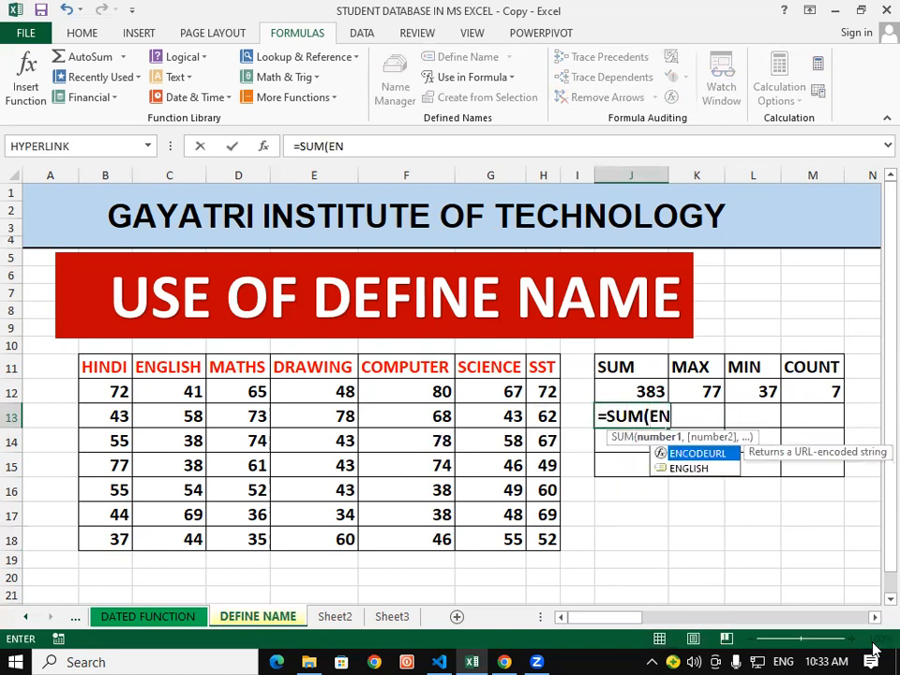
pyautogui.write('GLIS')
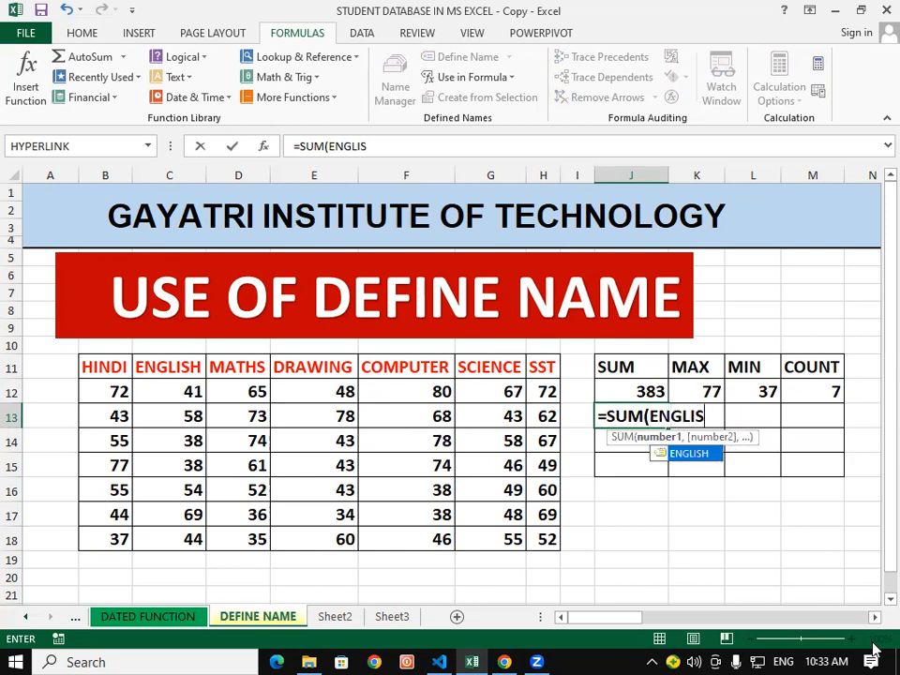
pyautogui.write('H)')
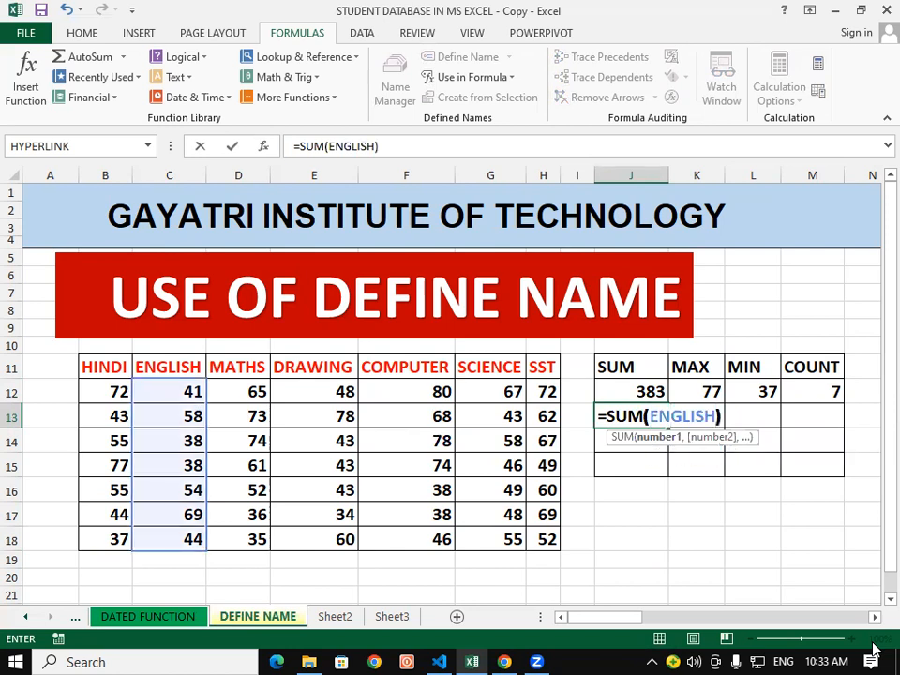
pyautogui.press('Return')
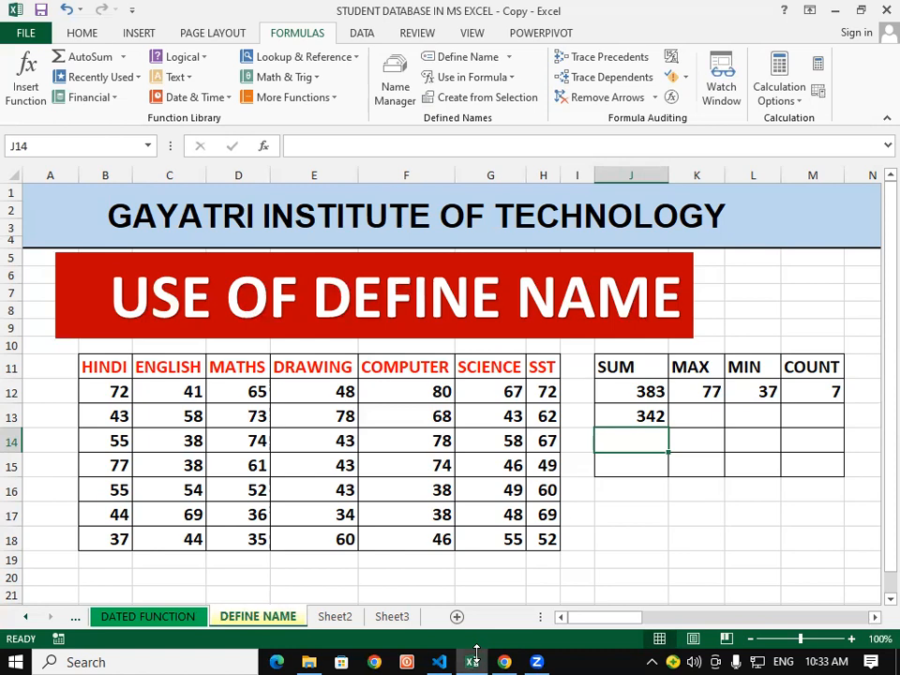
# Step: Add three new blank worksheets after Sheet3
pyautogui.click(614, 559)
pyautogui.click(388, 617)
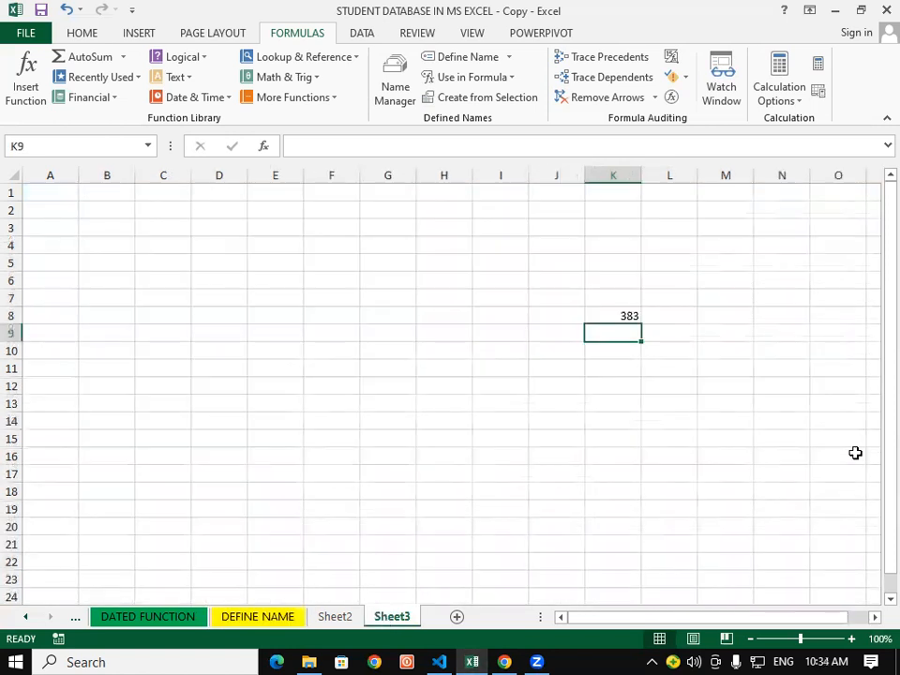
pyautogui.click(457, 618)
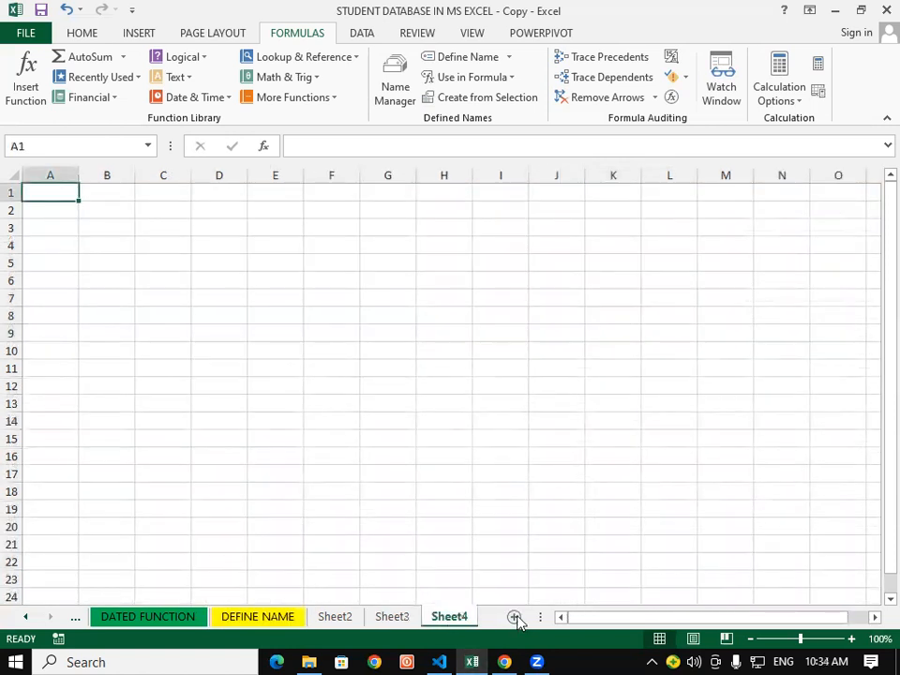
pyautogui.click(517, 619)
pyautogui.click(450, 617)
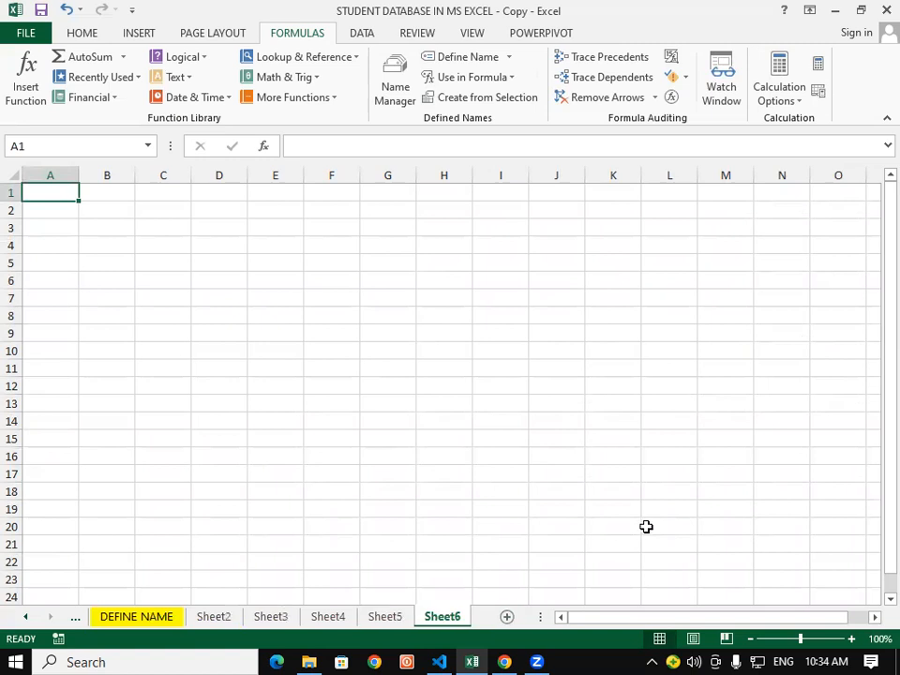
# Step: Enter the formula =SUM(ENGLISH) in cell L20 of the blank Sheet6
pyautogui.click(650, 523)
pyautogui.write('=')
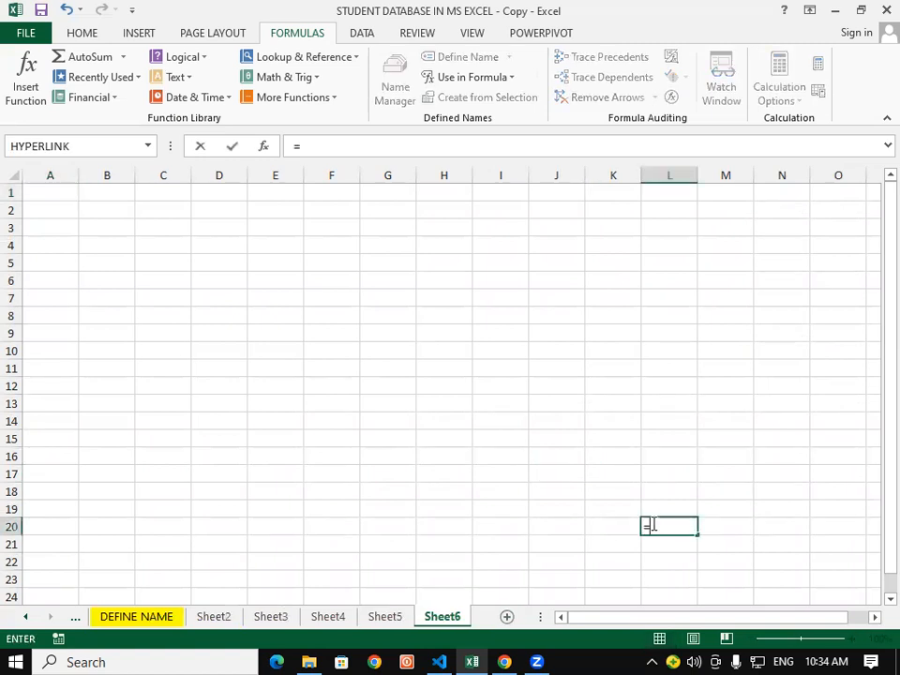
pyautogui.write('SUM(')
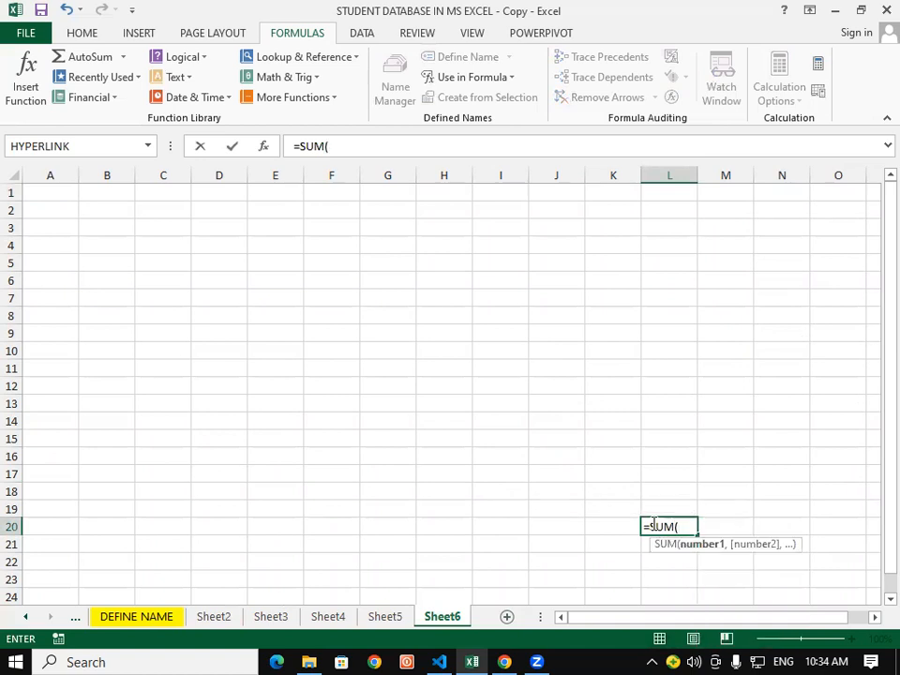
pyautogui.write('E')
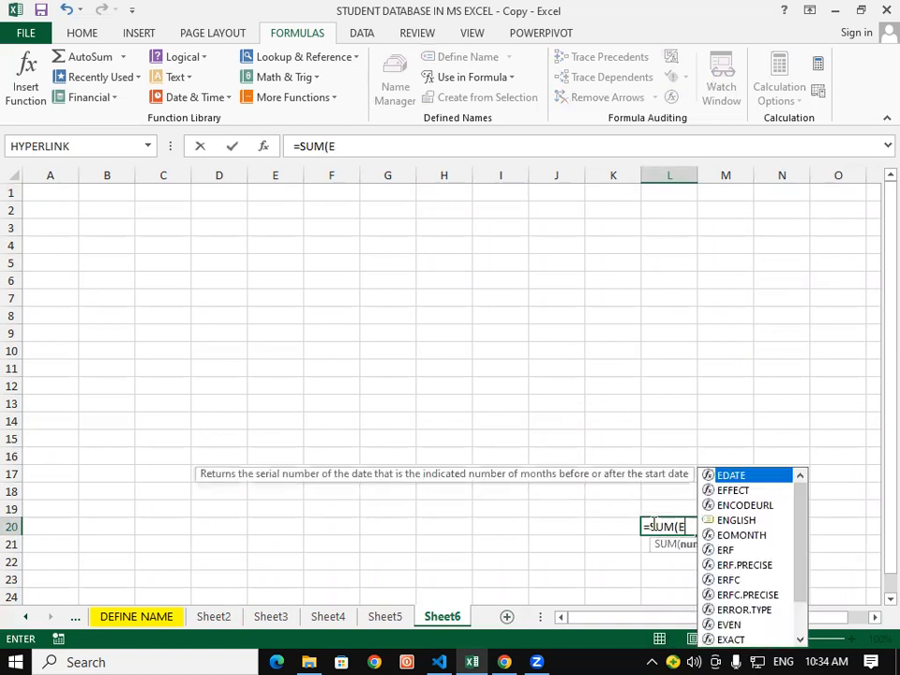
pyautogui.write('NGLIS')
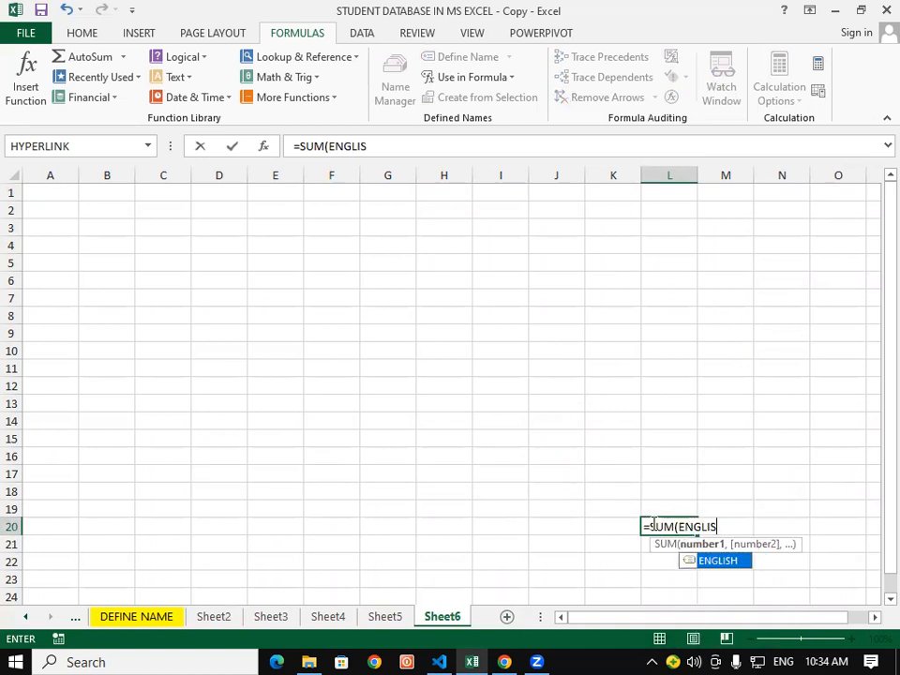
pyautogui.write('H)')
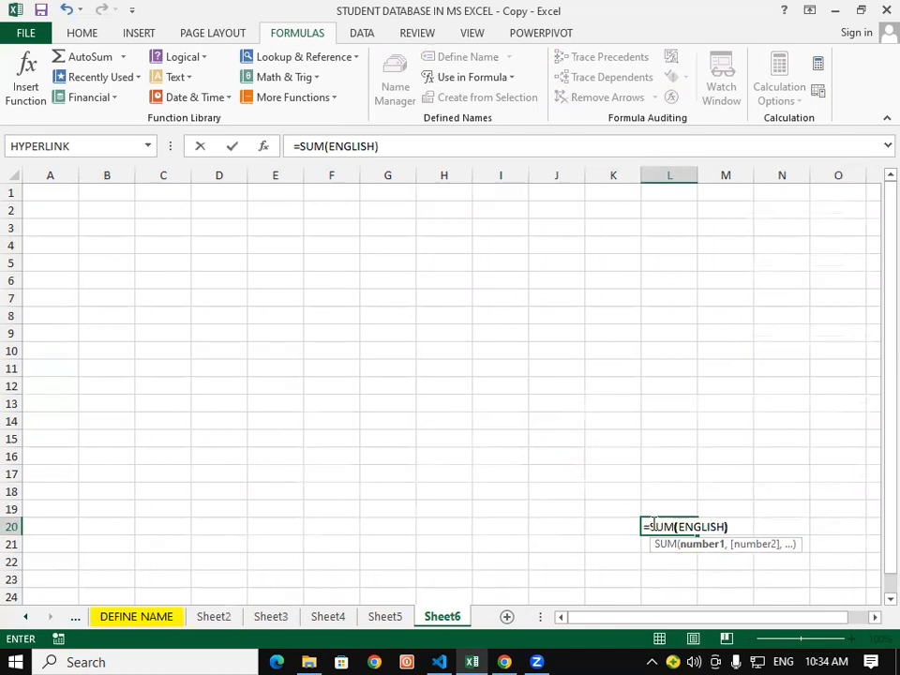
pyautogui.press('Return')
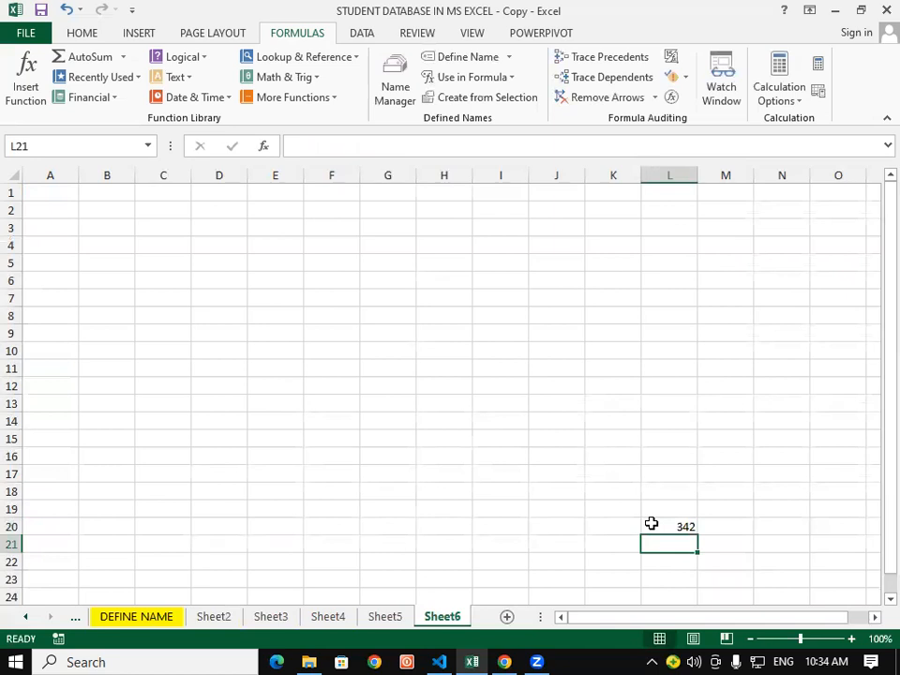
# Step: Enter the formula =MAX(ENGLISH) in cell M20 of Sheet6
pyautogui.click(734, 525)
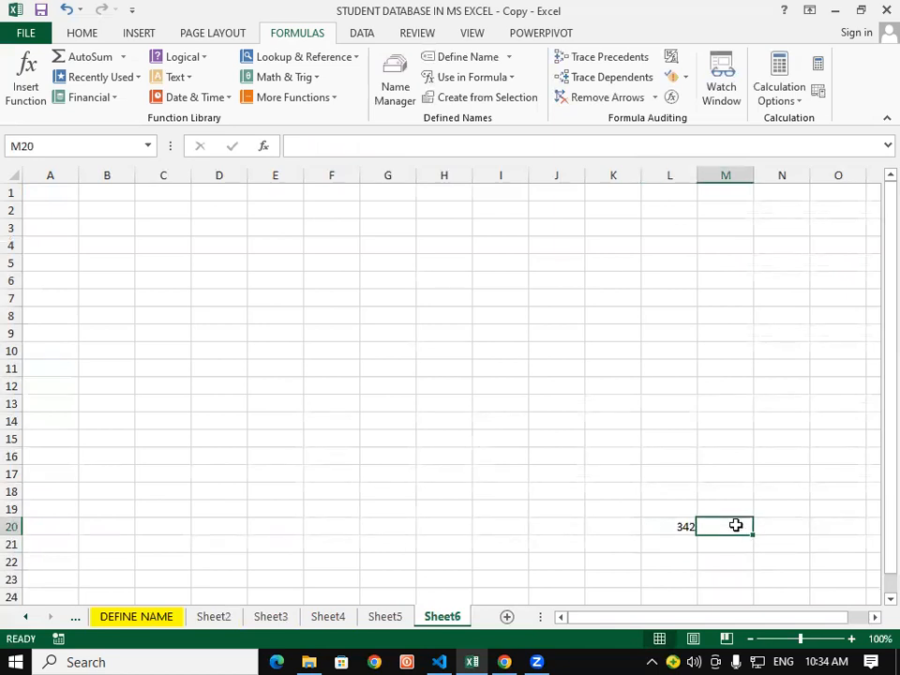
pyautogui.write('=MAX(')
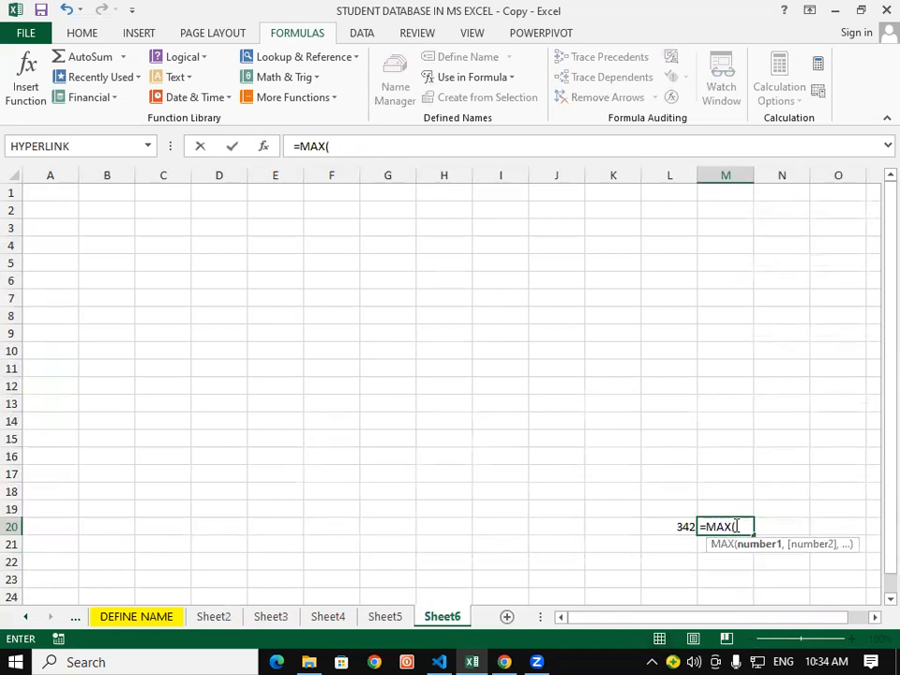
pyautogui.write('EN')
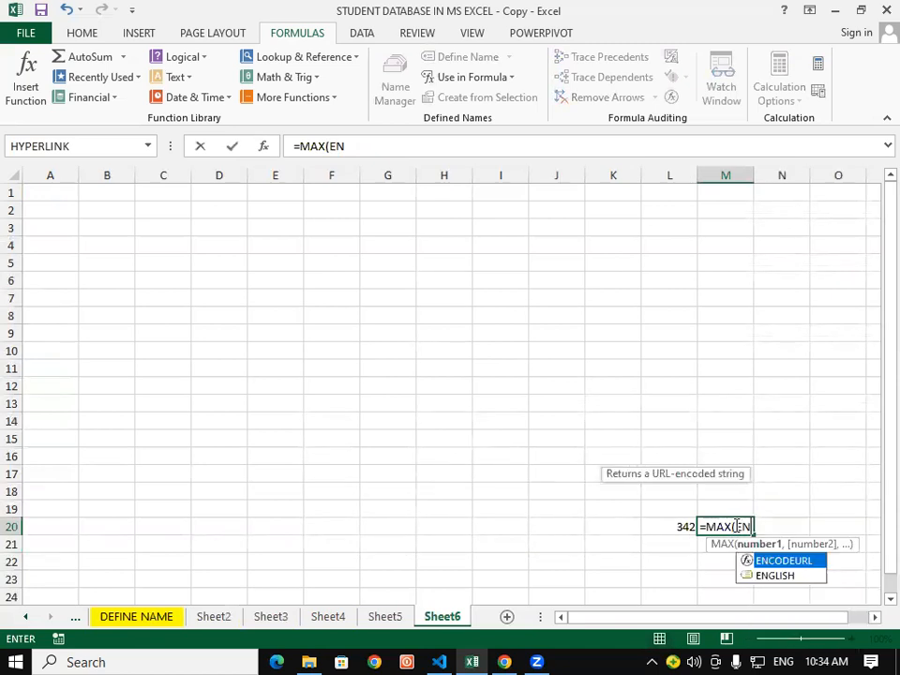
pyautogui.write('GLISH)')
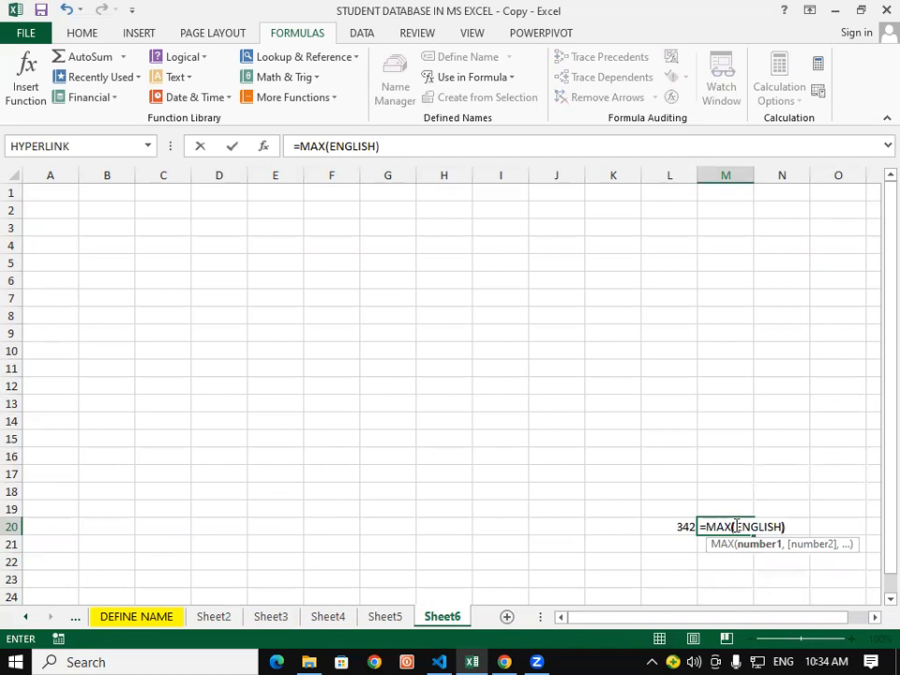
pyautogui.press('Return')
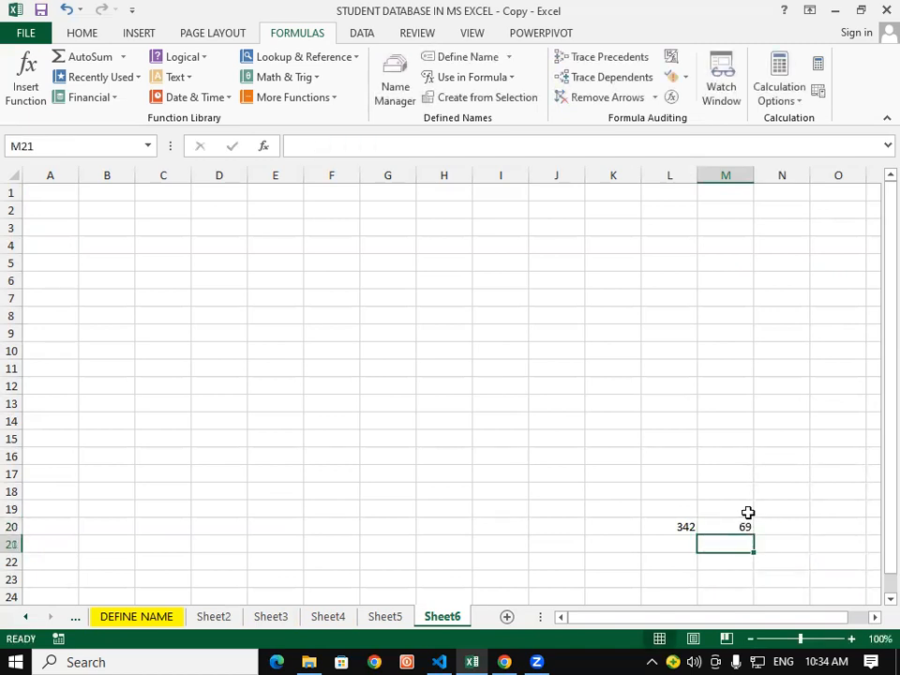
# Step: Enter the formula =MIN(ENGLISH) in cell N20 of Sheet6
pyautogui.click(779, 525)
pyautogui.write('=')
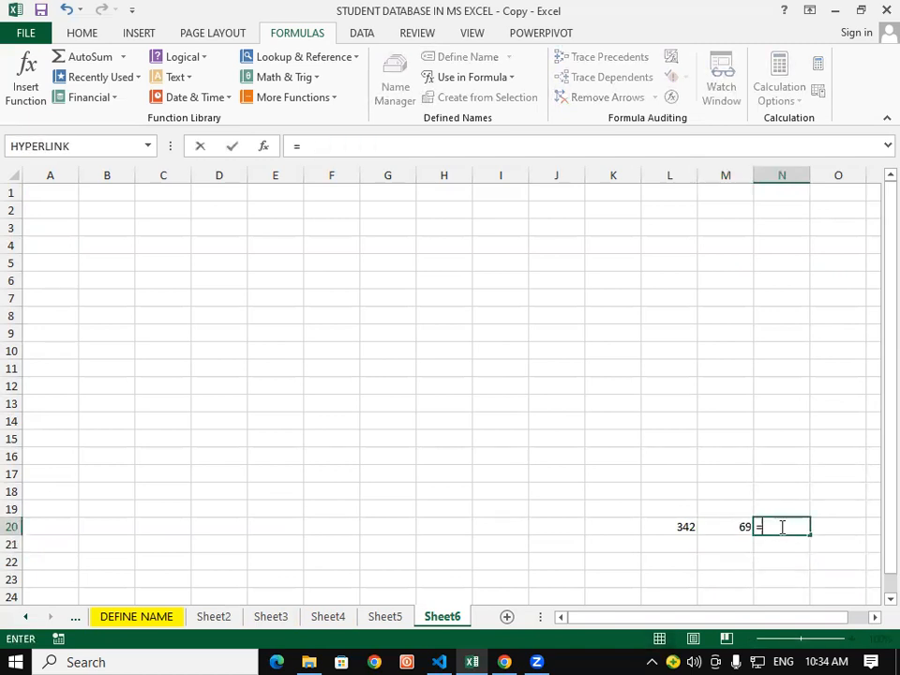
pyautogui.write('MIN(')
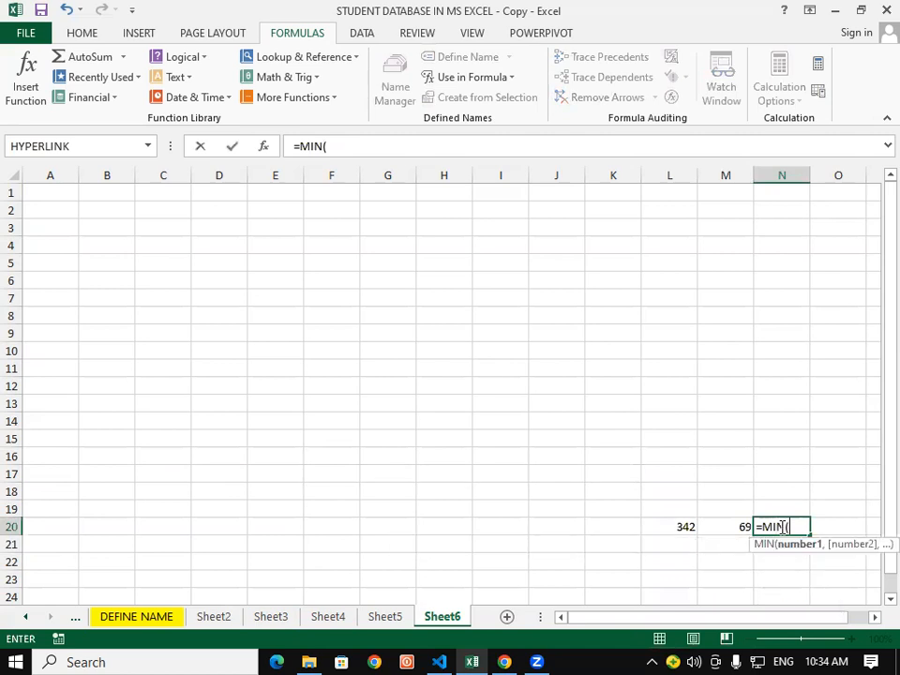
pyautogui.write('ENGLIS')
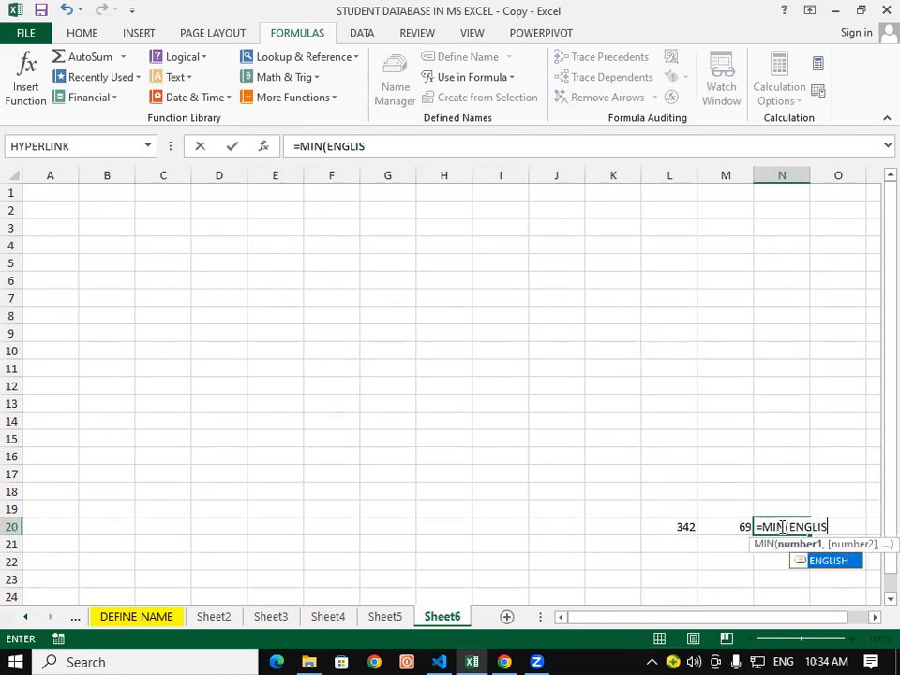
pyautogui.write('H)')
pyautogui.press('Return')
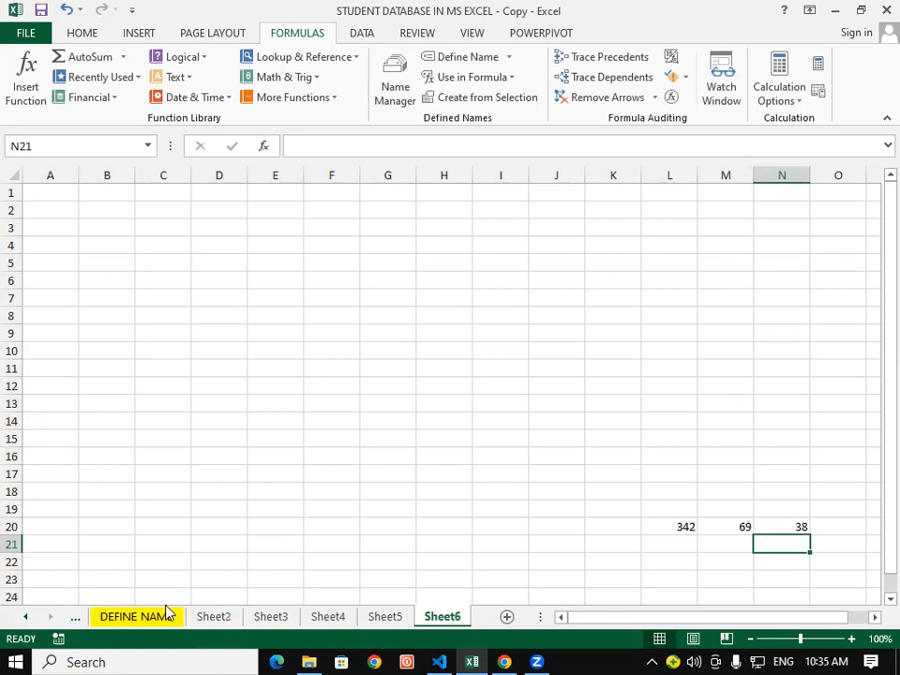
# Step: Return to the DEFINE NAME sheet and view the list of defined names available for use in formulas
pyautogui.click(139, 617)
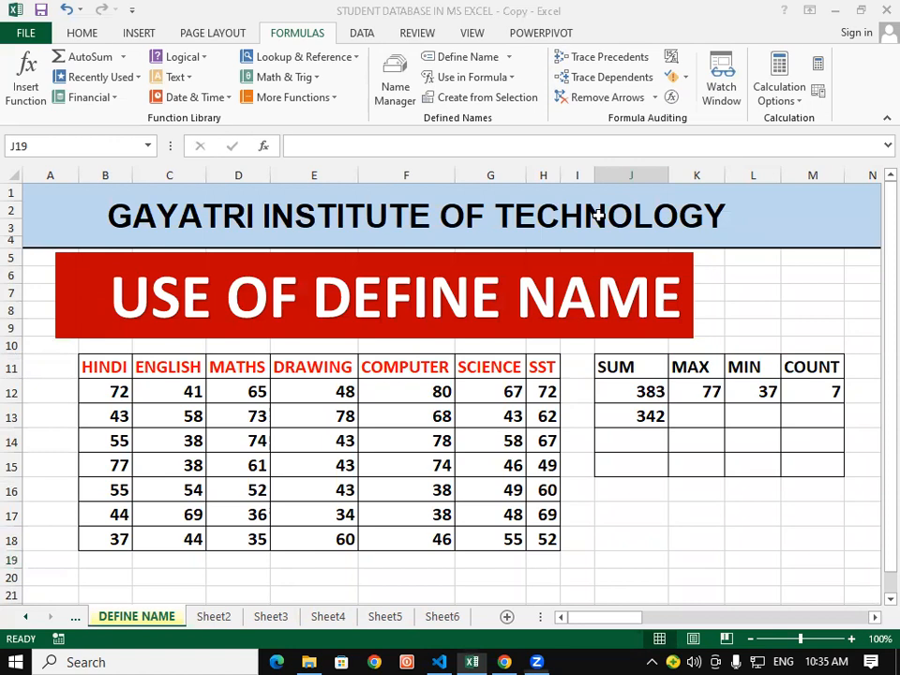
pyautogui.click(685, 510)
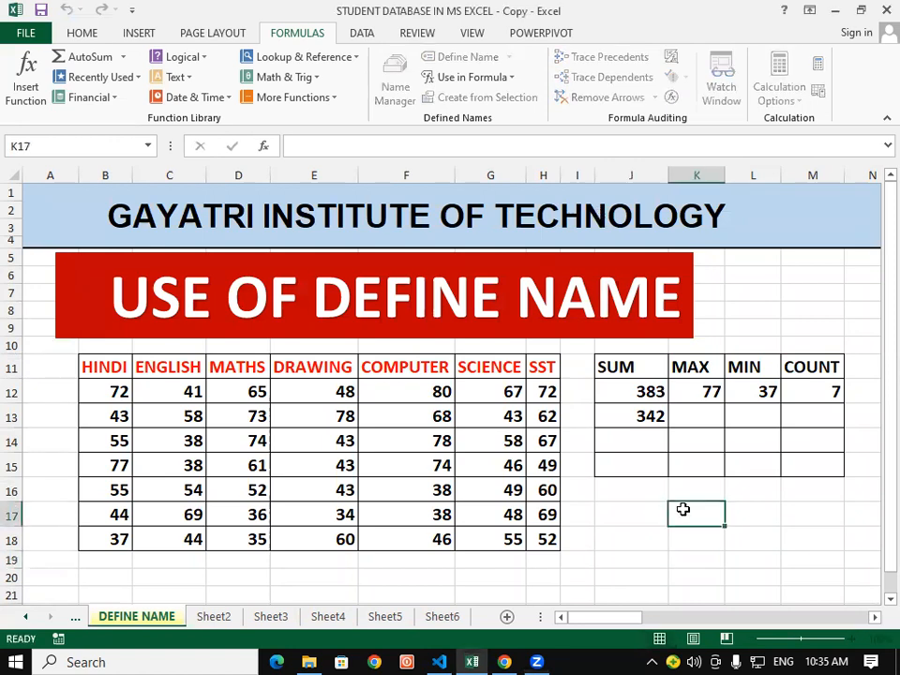
pyautogui.click(507, 79)
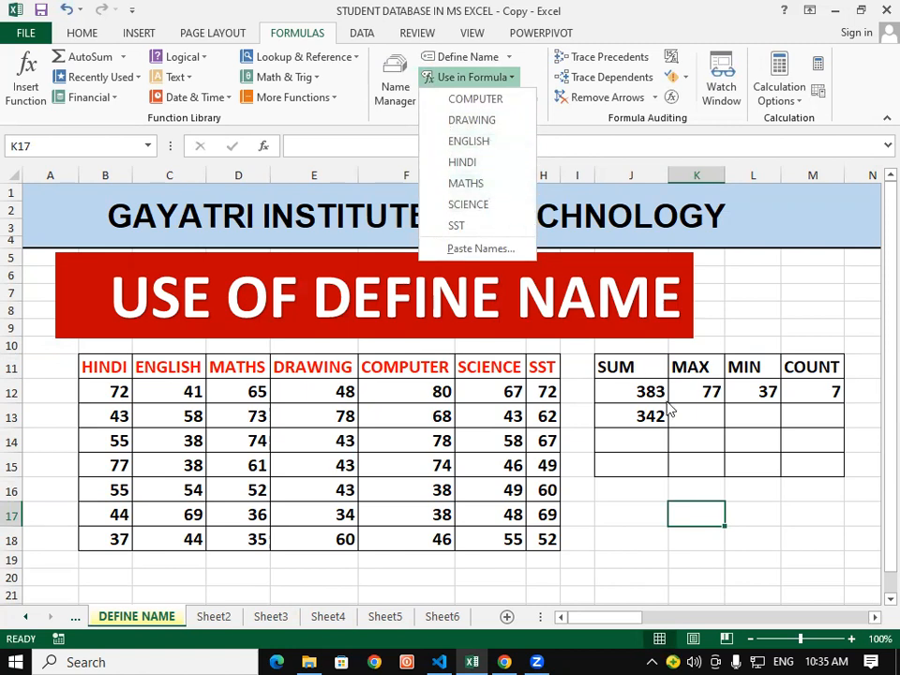
pyautogui.click(803, 535)
pyautogui.click(803, 535)
# Step: Enter the value 213 in the empty cell L18 below the results table
pyautogui.click(727, 538)
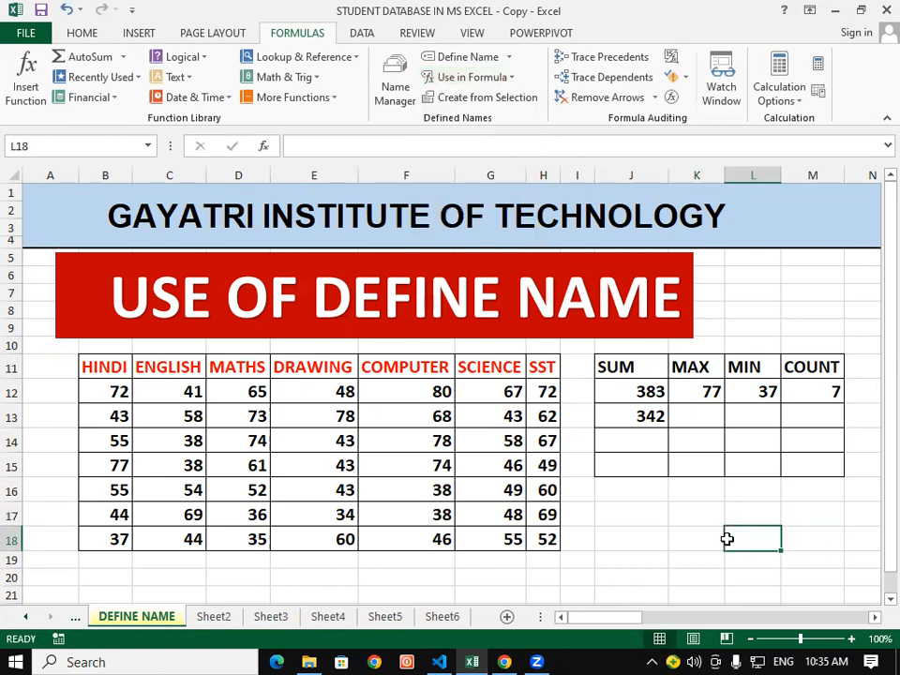
pyautogui.write('213')
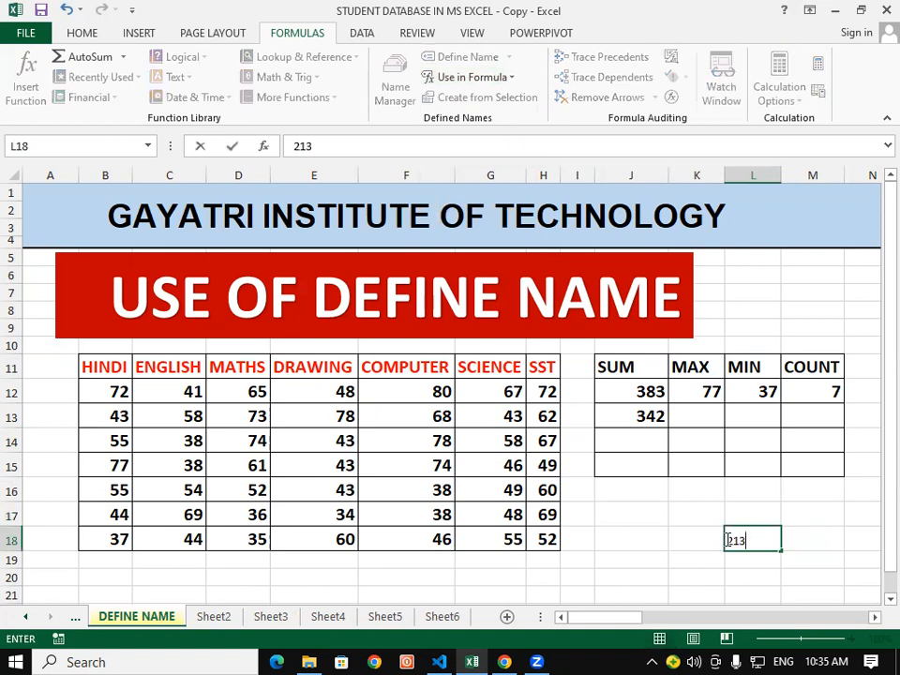
pyautogui.click(670, 498)
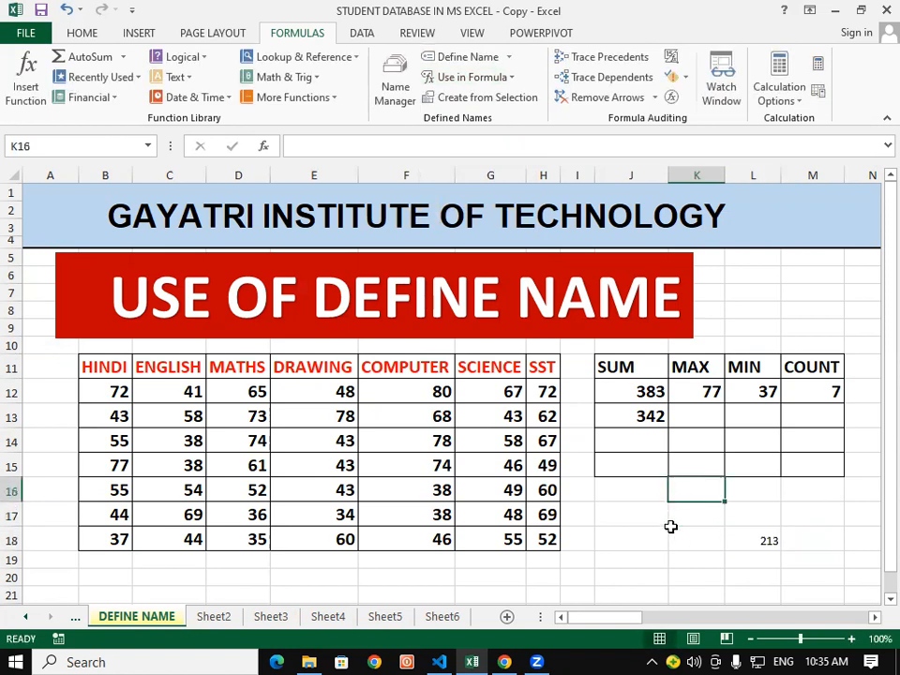
pyautogui.click(694, 538)
# Step: Define the workbook-scope name NEW for cell L18 through the Name Manager
pyautogui.click(750, 531)
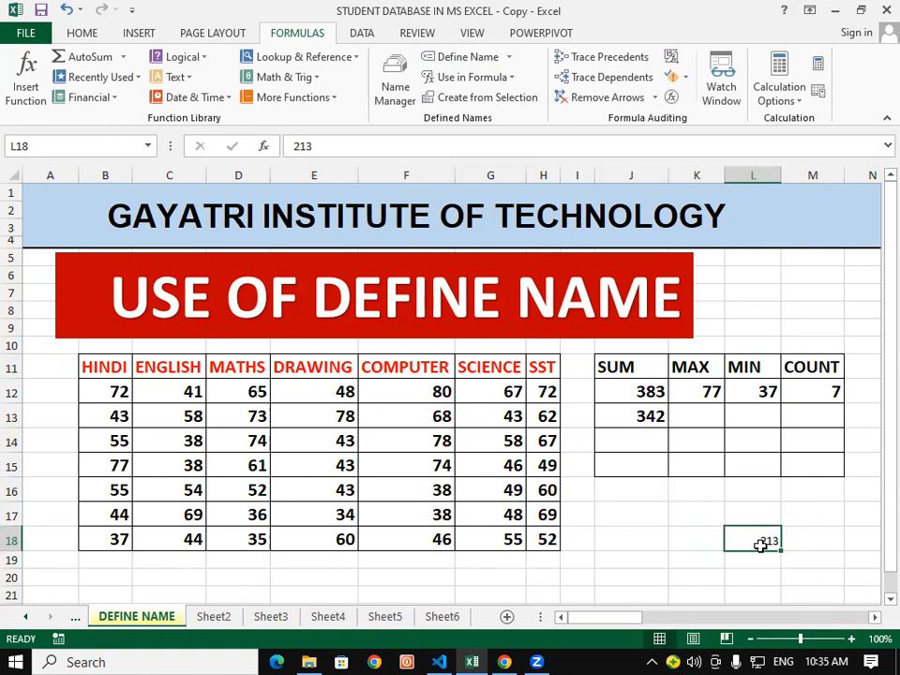
pyautogui.click(389, 86)
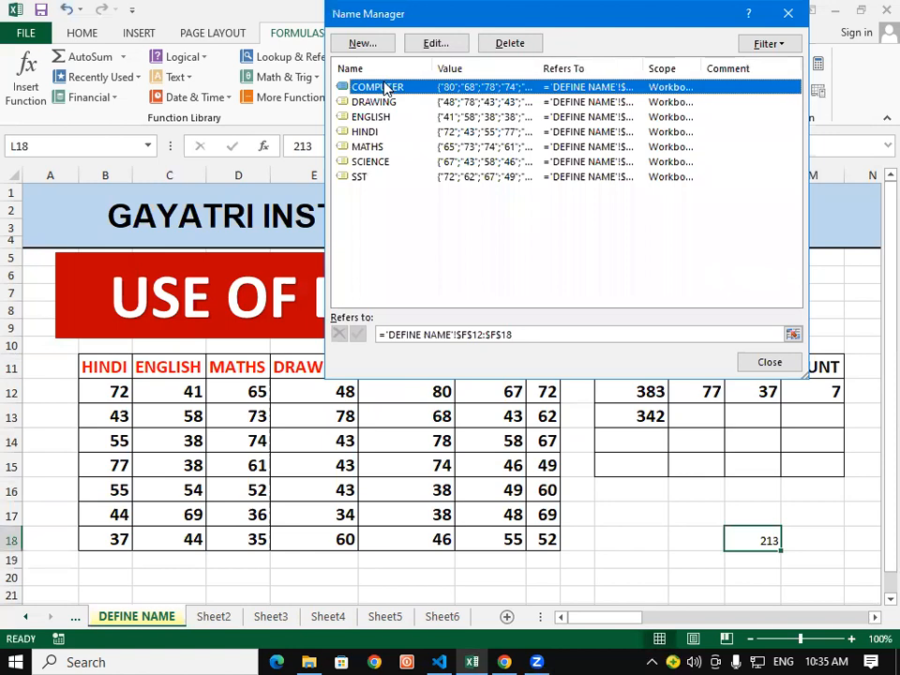
pyautogui.click(363, 43)
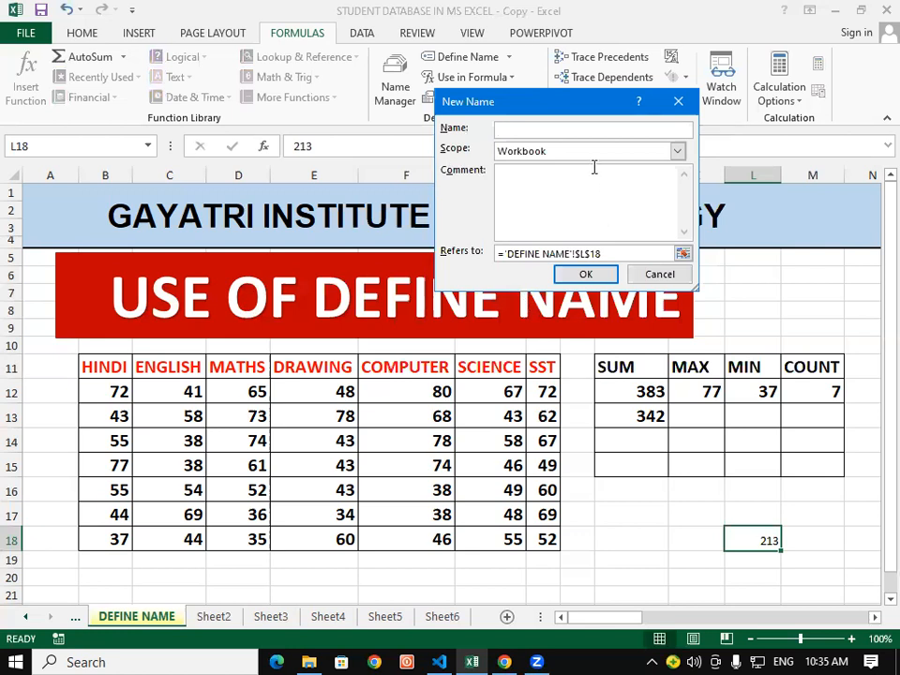
pyautogui.write('NEW')
pyautogui.click(585, 274)
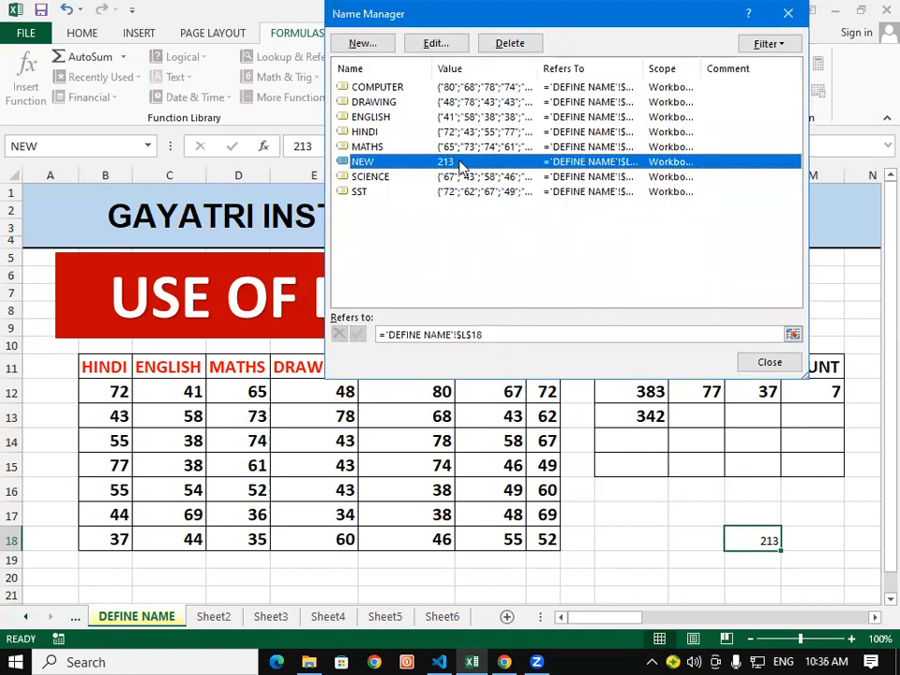
# Step: Close the Name Manager and enter the formula =SUM(NEW) in cell J17 of the DEFINE NAME sheet
pyautogui.click(788, 13)
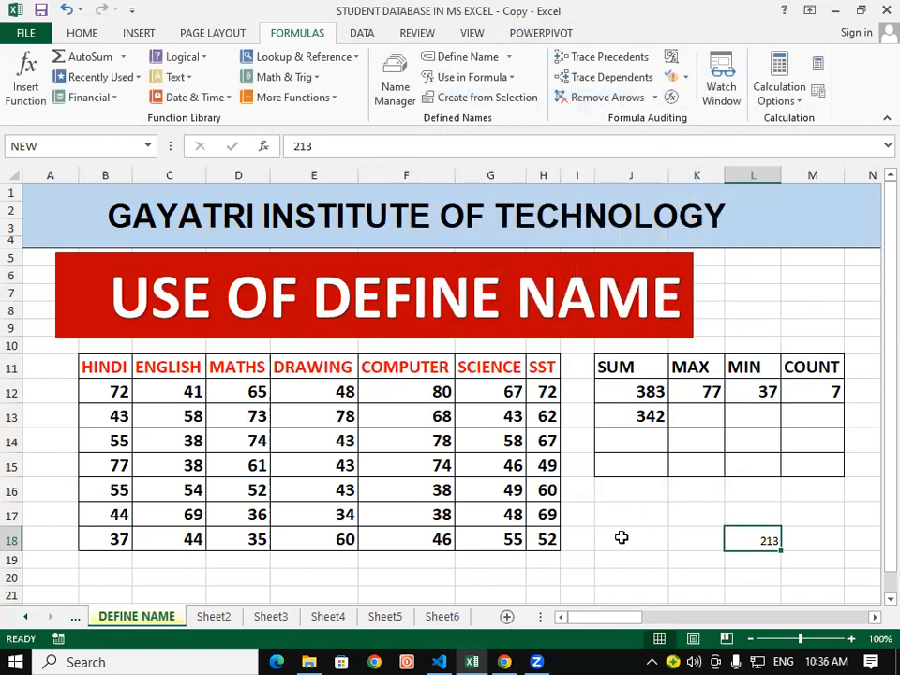
pyautogui.click(626, 514)
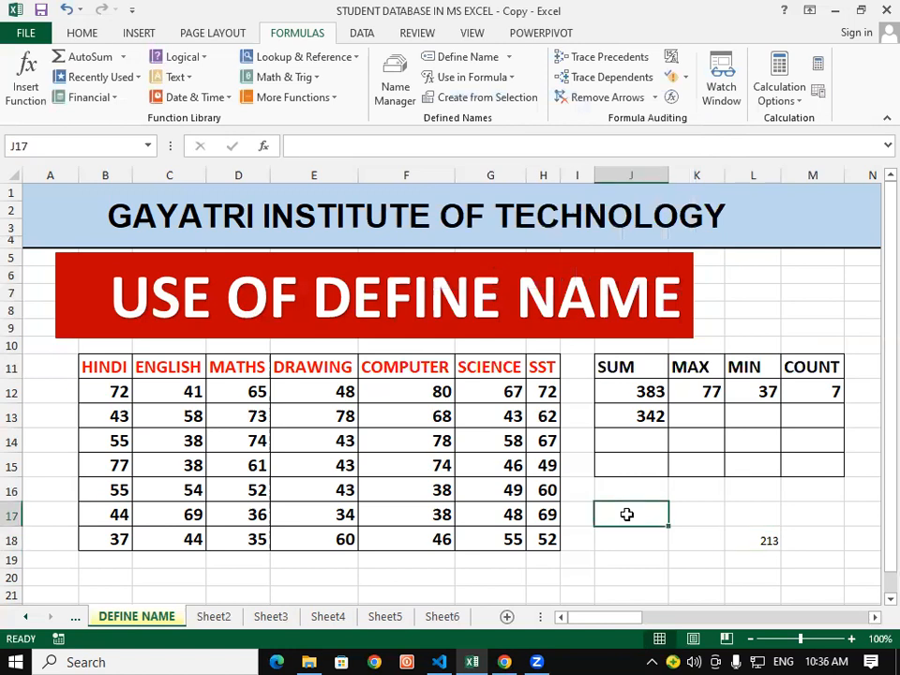
pyautogui.write('=')
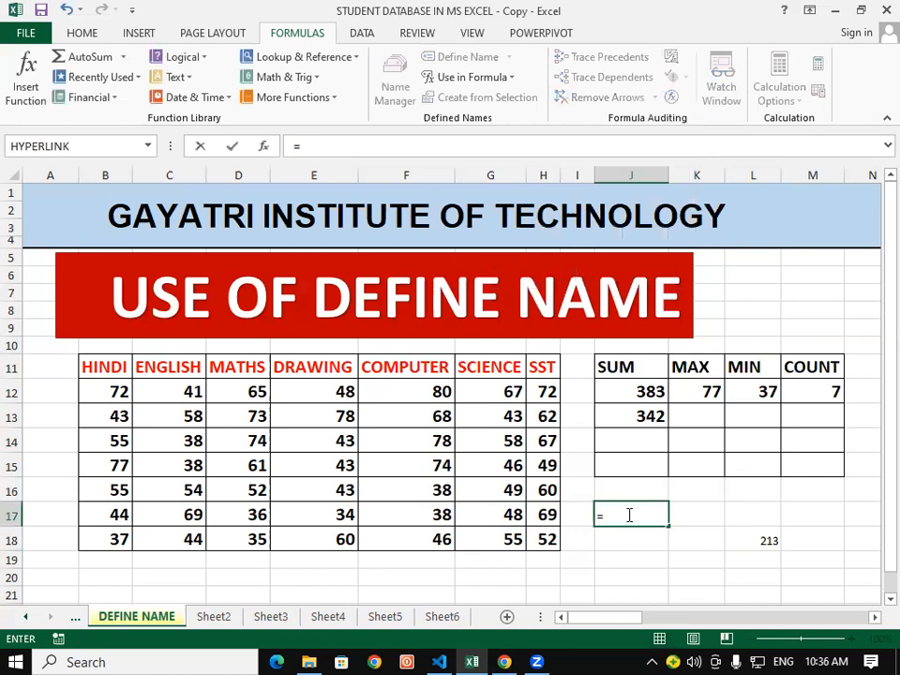
pyautogui.write('SUM')
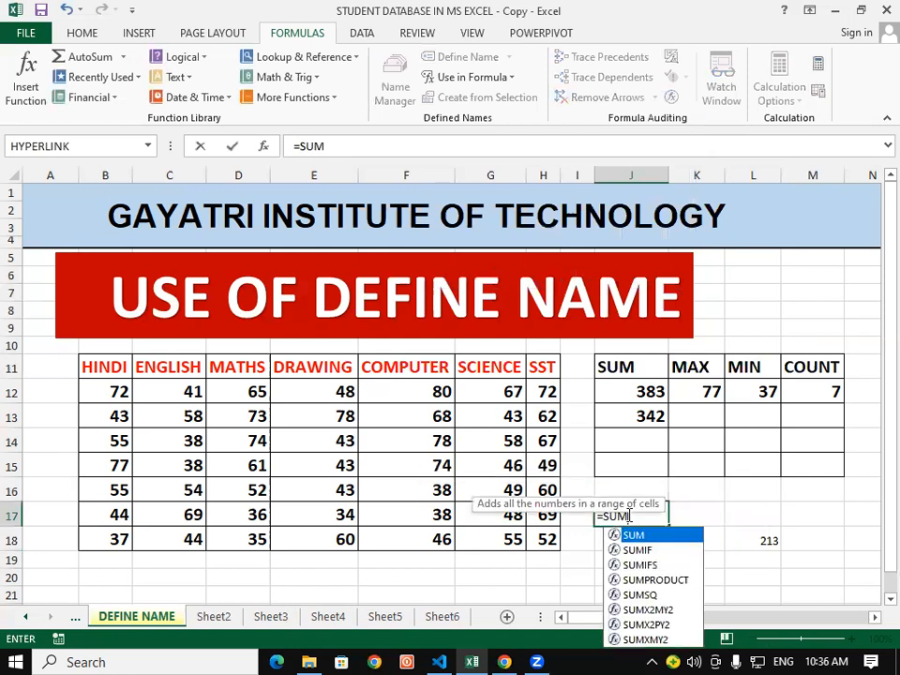
pyautogui.write('(')
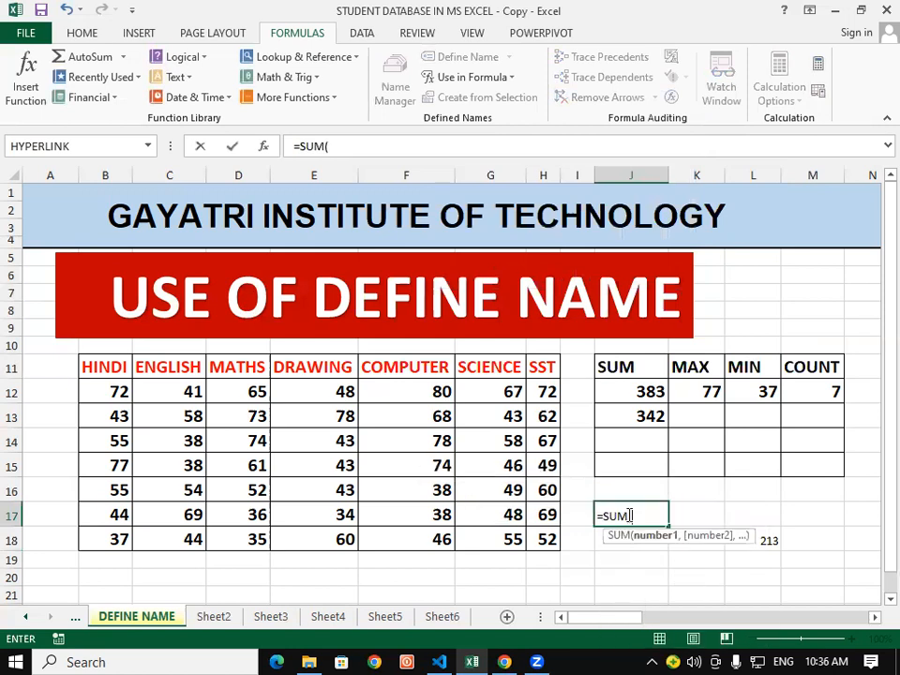
pyautogui.write('NEW)')
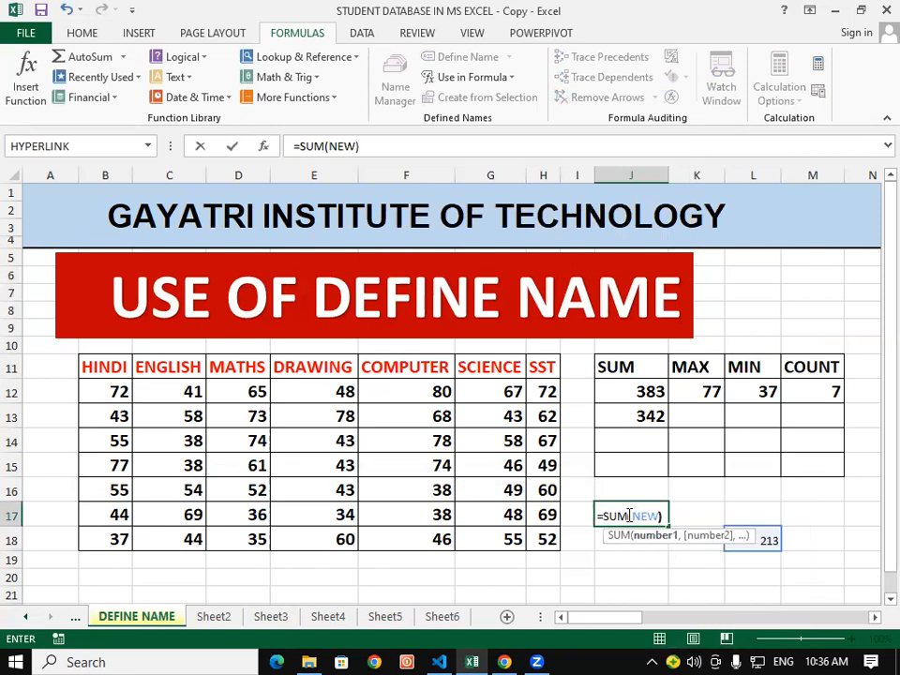
pyautogui.press('Return')
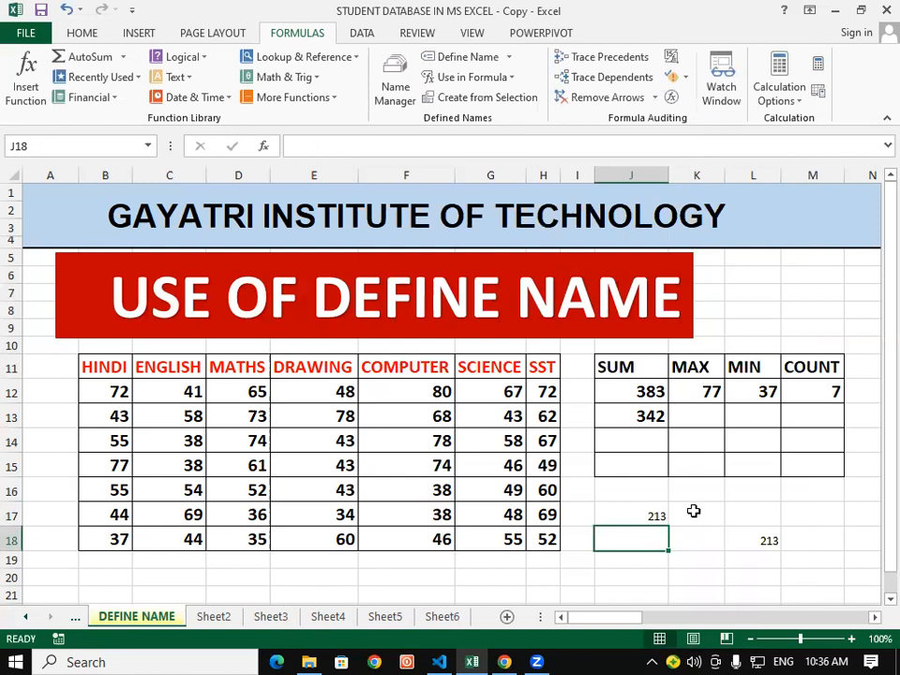
# Step: Clear the contents of the range J16:L18 below the results table
pyautogui.moveTo(660, 496); pyautogui.dragTo(766, 543)
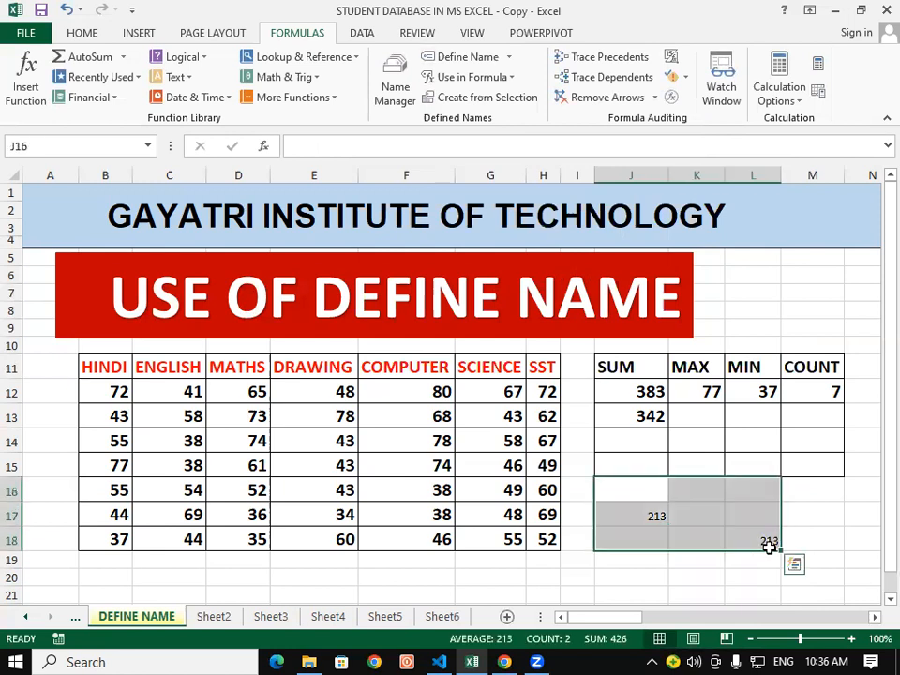
pyautogui.press('Delete')
pyautogui.click(819, 538)
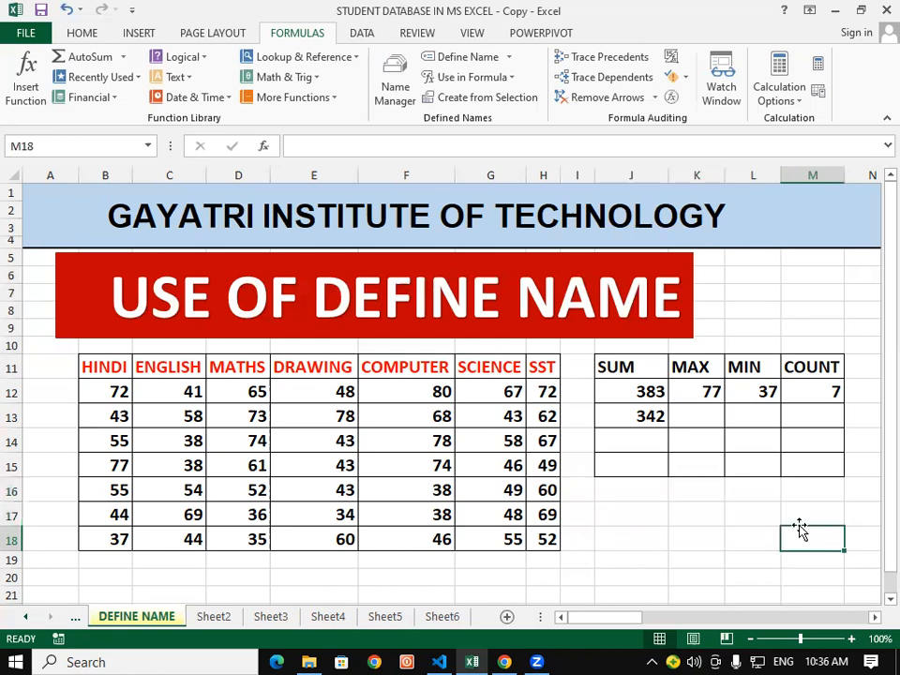
# Step: Delete the defined name NEW from the workbook through the Name Manager
pyautogui.click(393, 86)
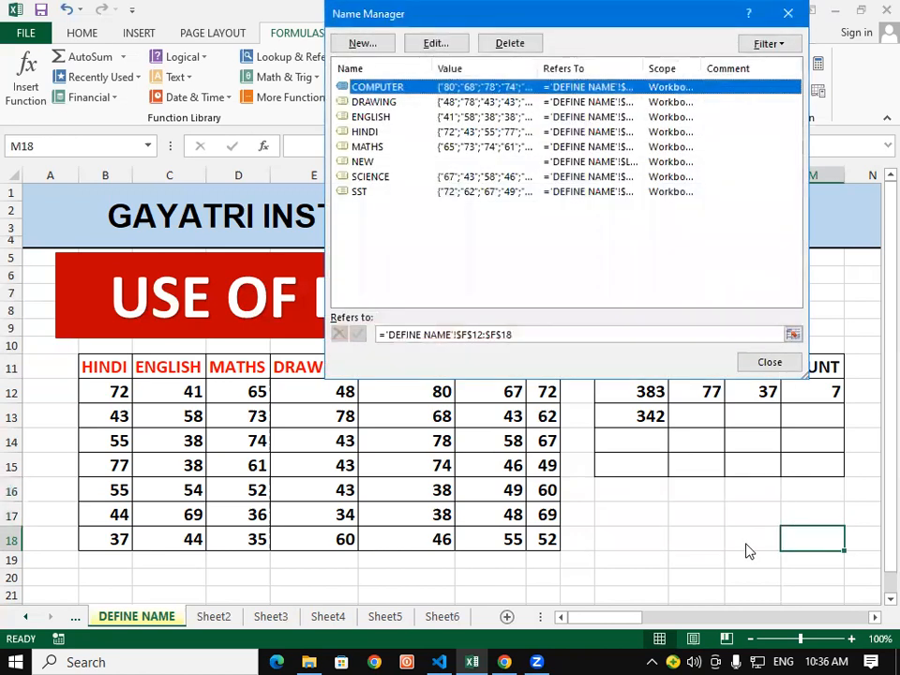
pyautogui.click(371, 162)
pyautogui.click(511, 44)
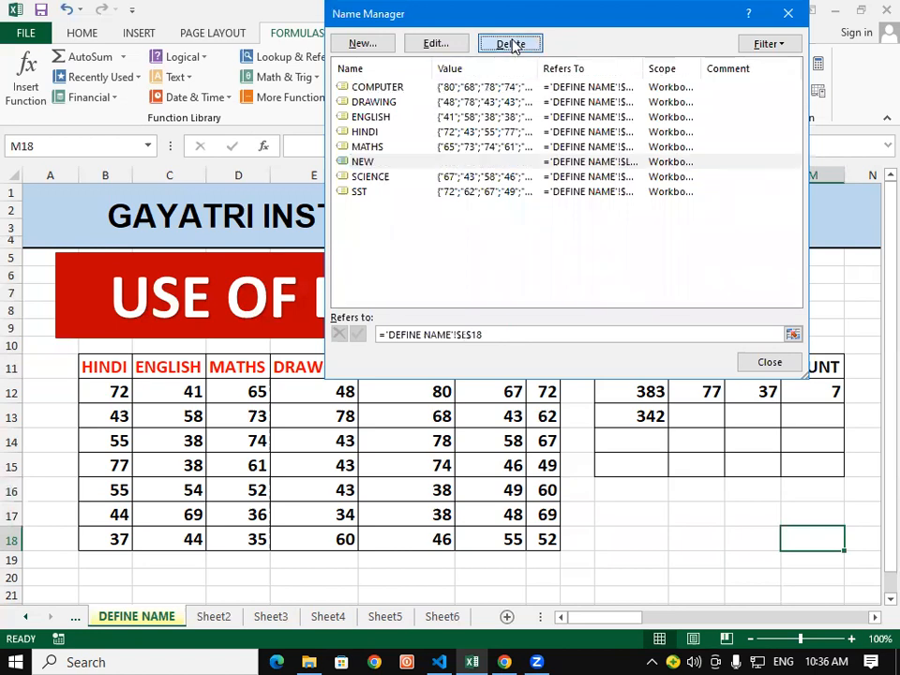
pyautogui.click(421, 368)
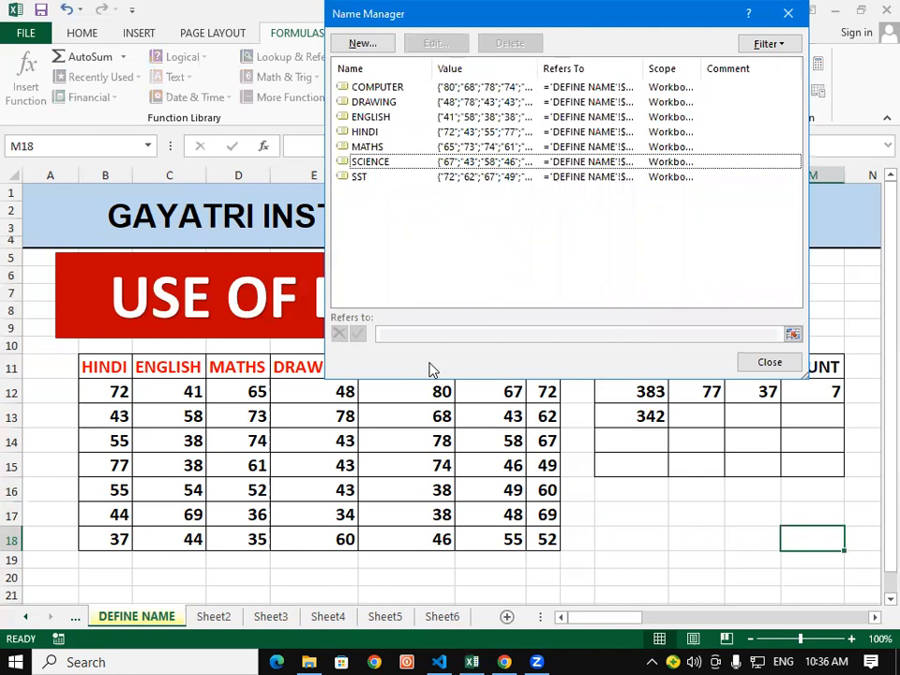
pyautogui.click(790, 15)
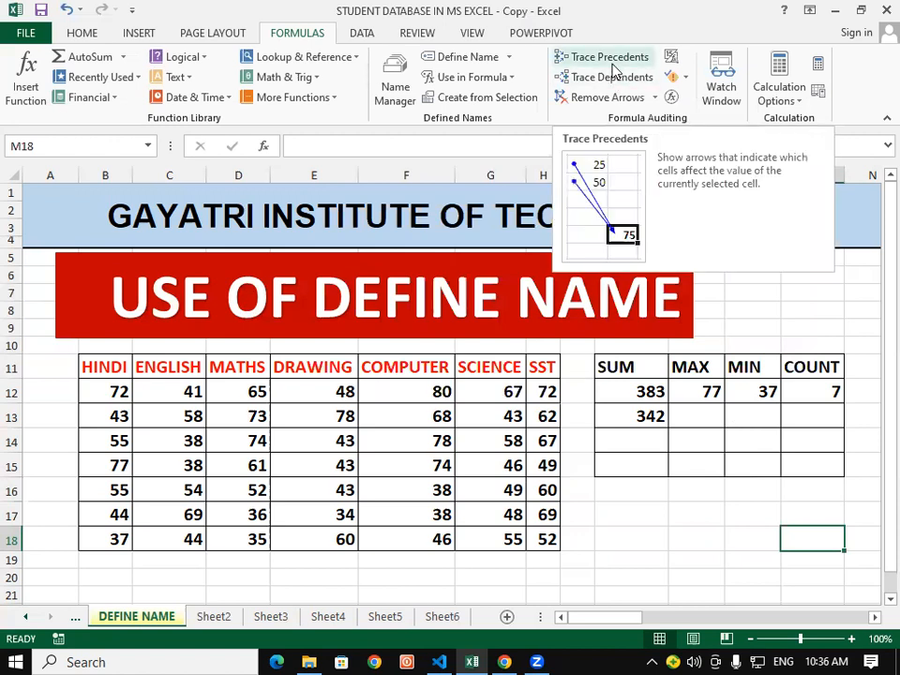
# Step: Trace the precedents of the SUM formulas in cells J12 and J13, and remove the tracer arrows
pyautogui.click(671, 538)
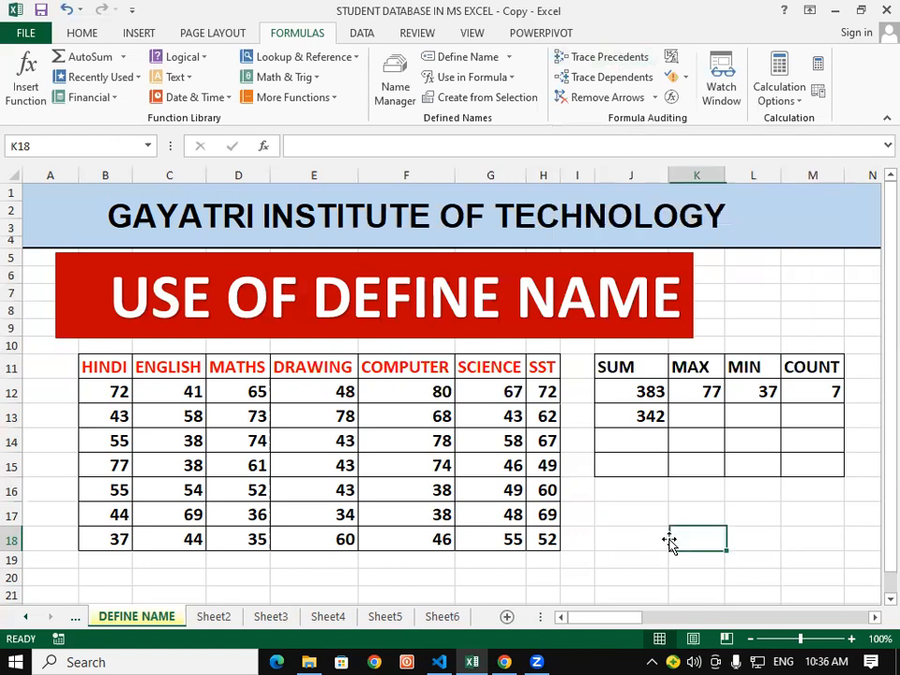
pyautogui.click(733, 493)
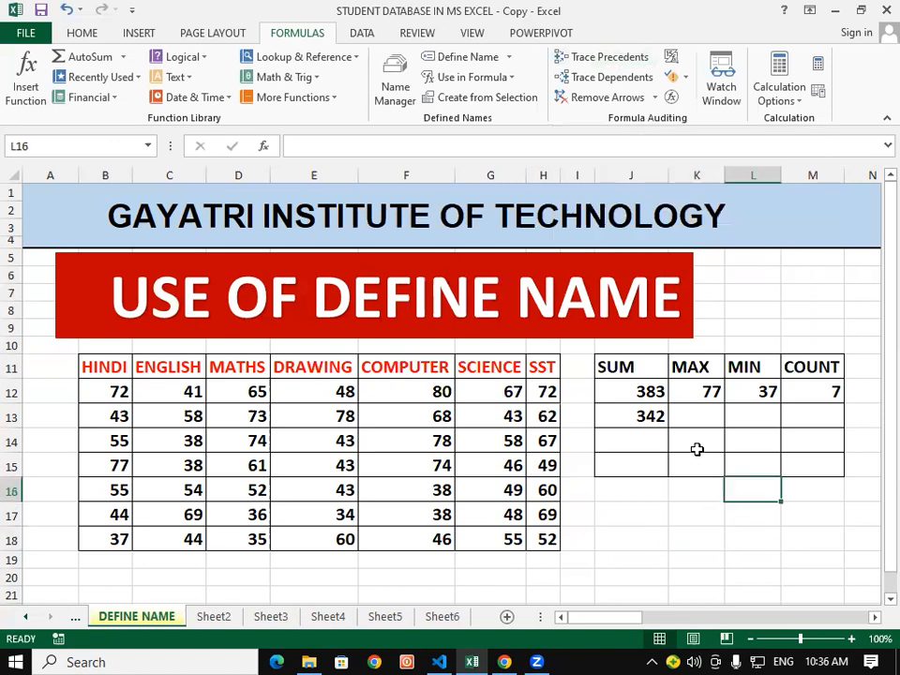
pyautogui.click(640, 390)
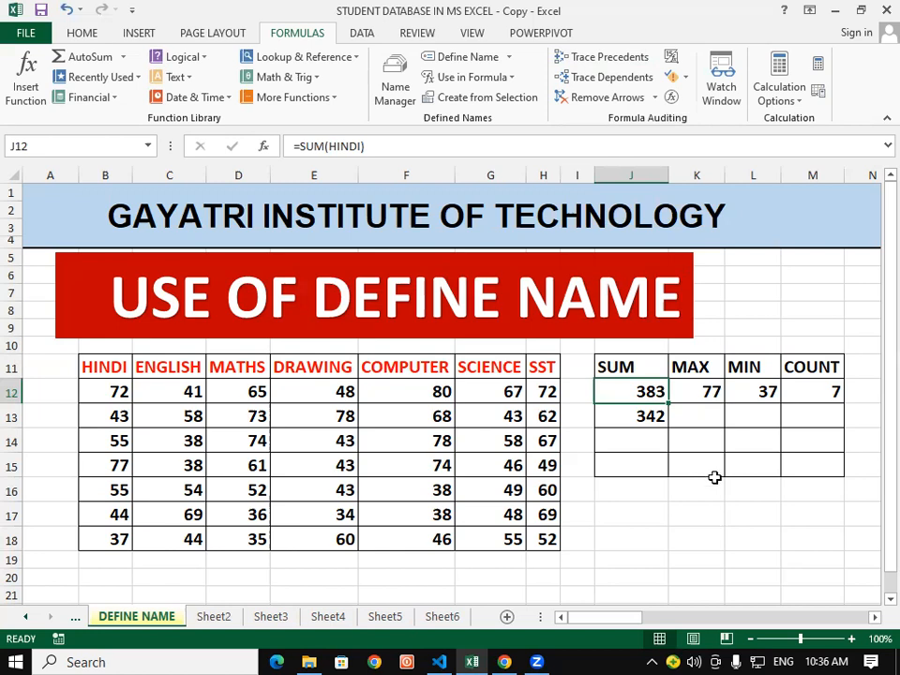
pyautogui.click(590, 58)
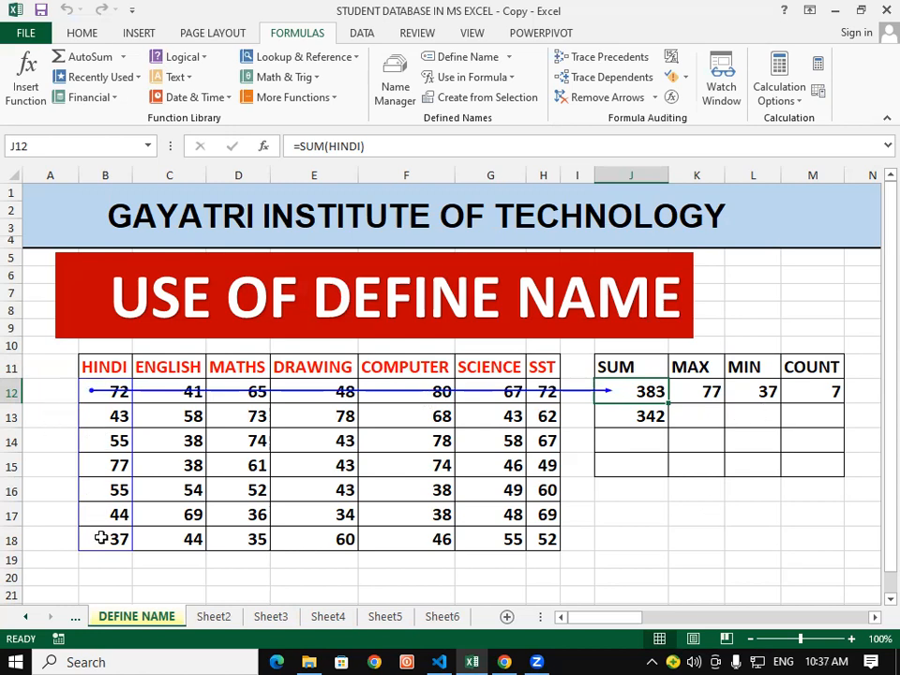
pyautogui.click(636, 408)
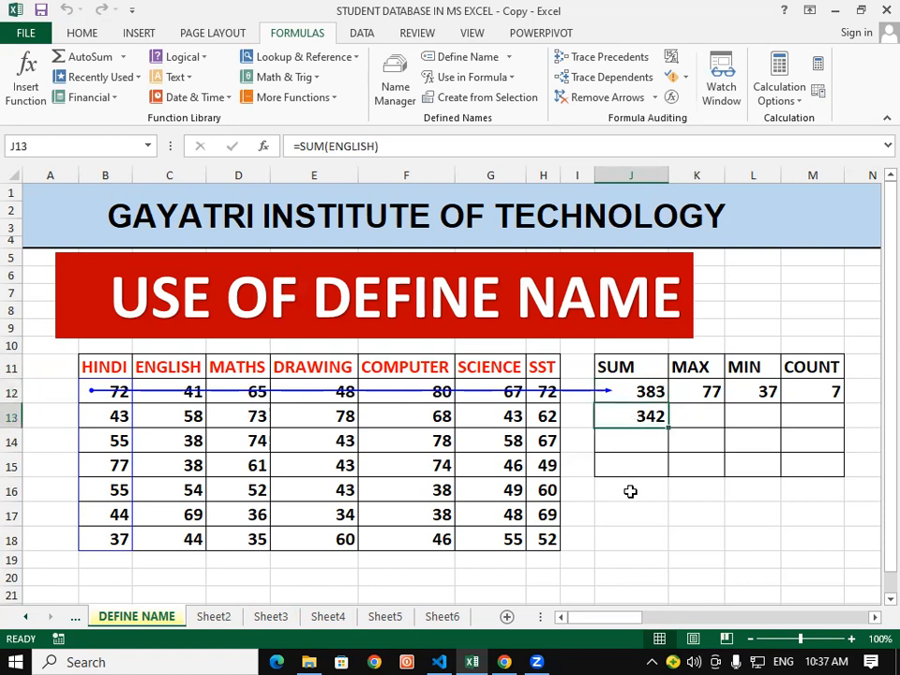
pyautogui.click(614, 58)
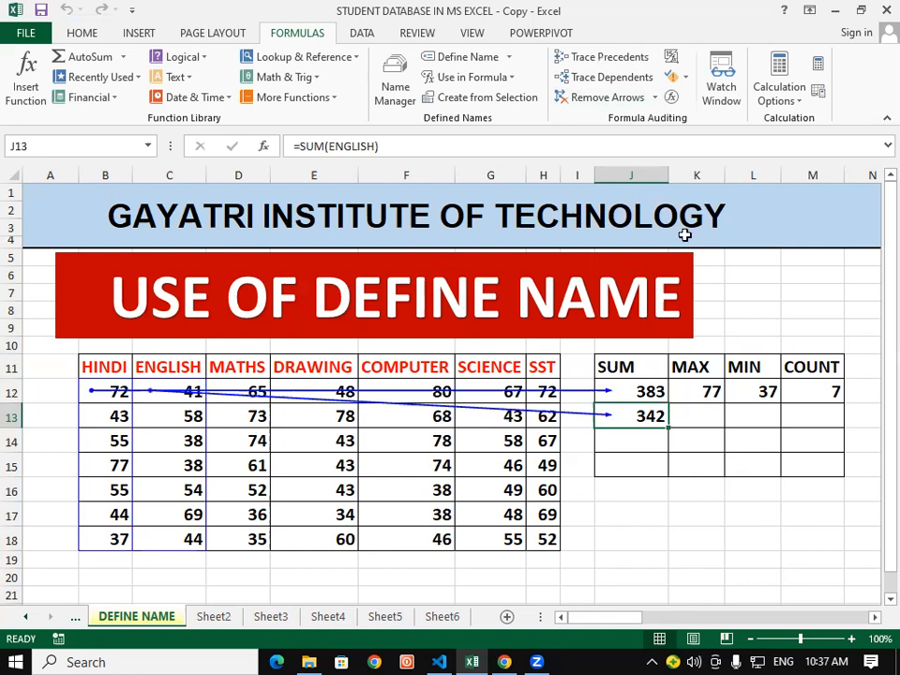
pyautogui.click(601, 99)
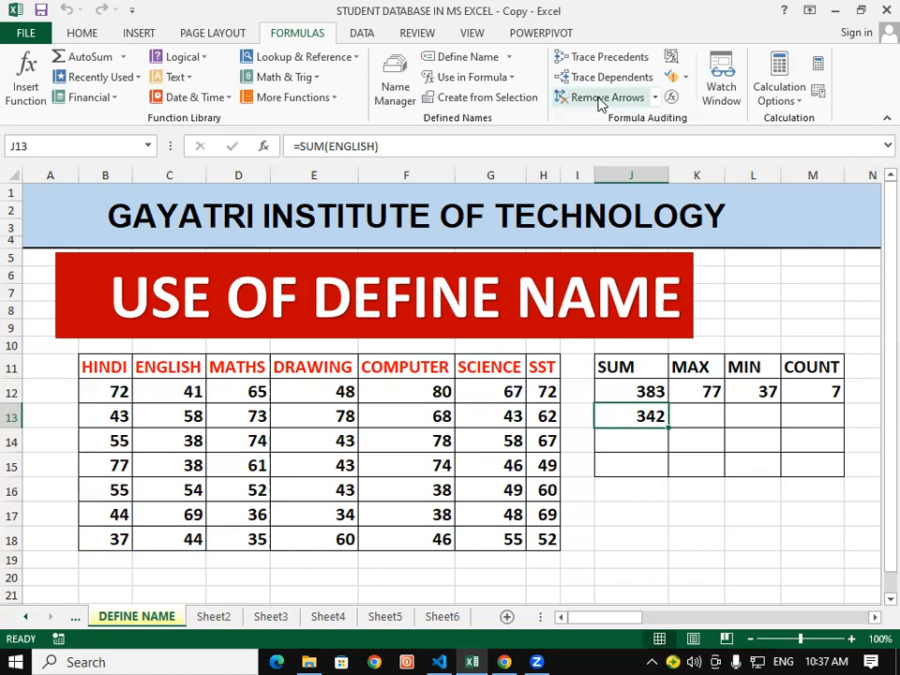
pyautogui.click(687, 77)
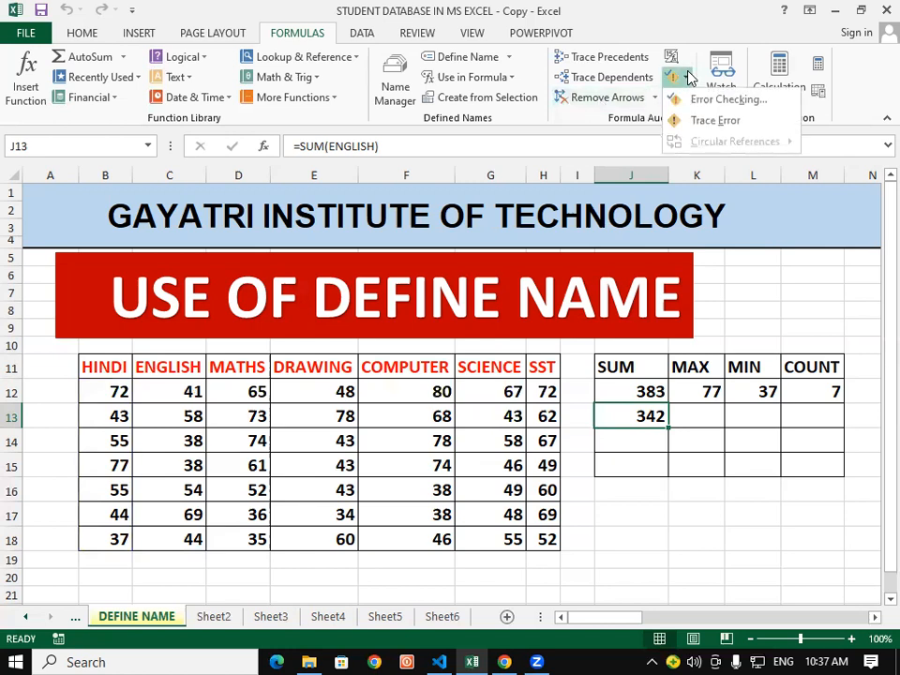
pyautogui.click(693, 454)
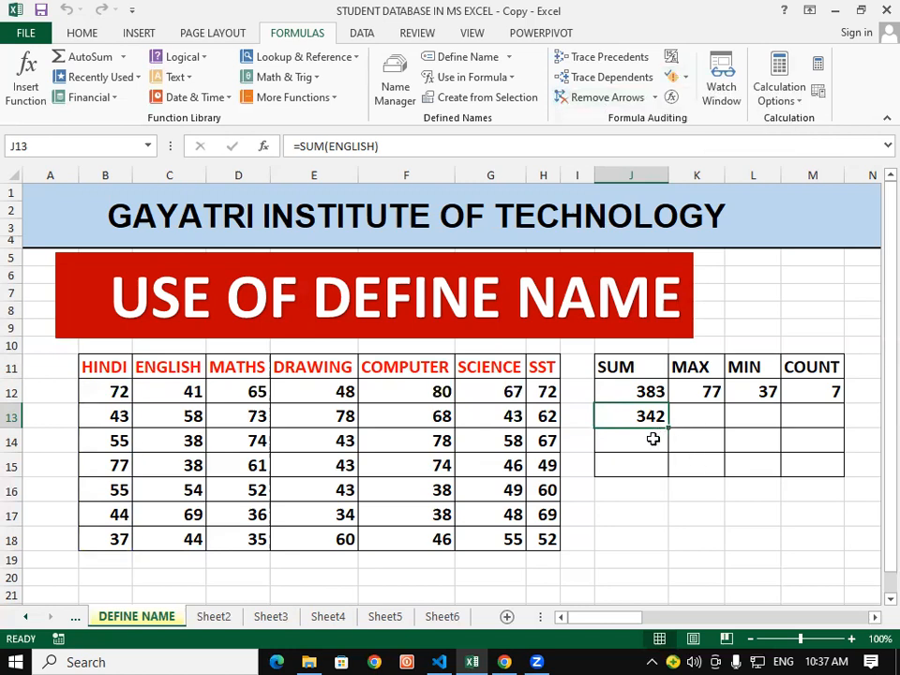
pyautogui.click(654, 438)
# Step: Trace the precedents of only the SUM(HINDI) formula in cell J12 and remove its arrow
pyautogui.click(650, 394)
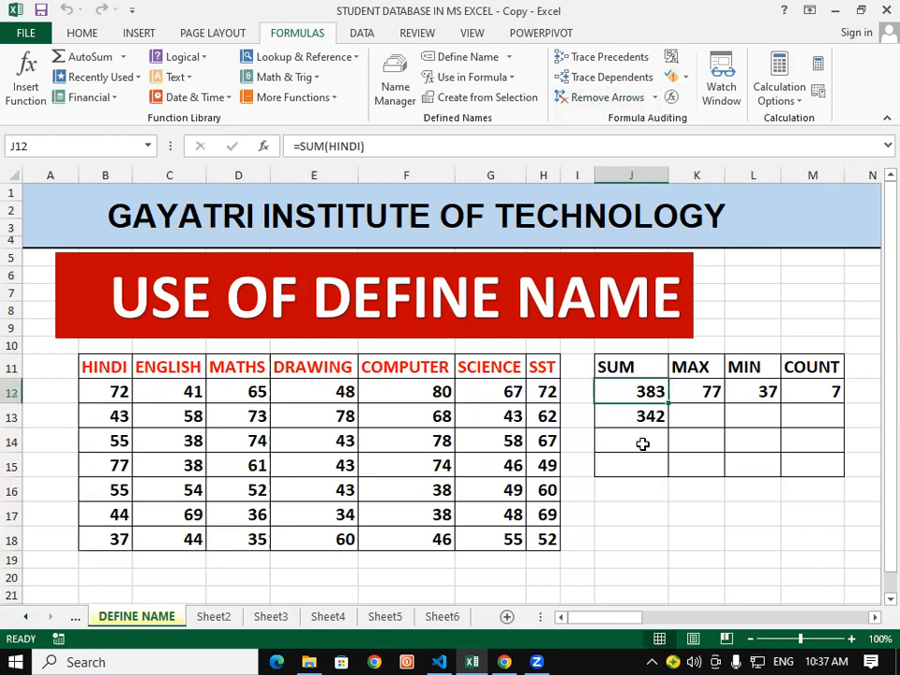
pyautogui.click(607, 58)
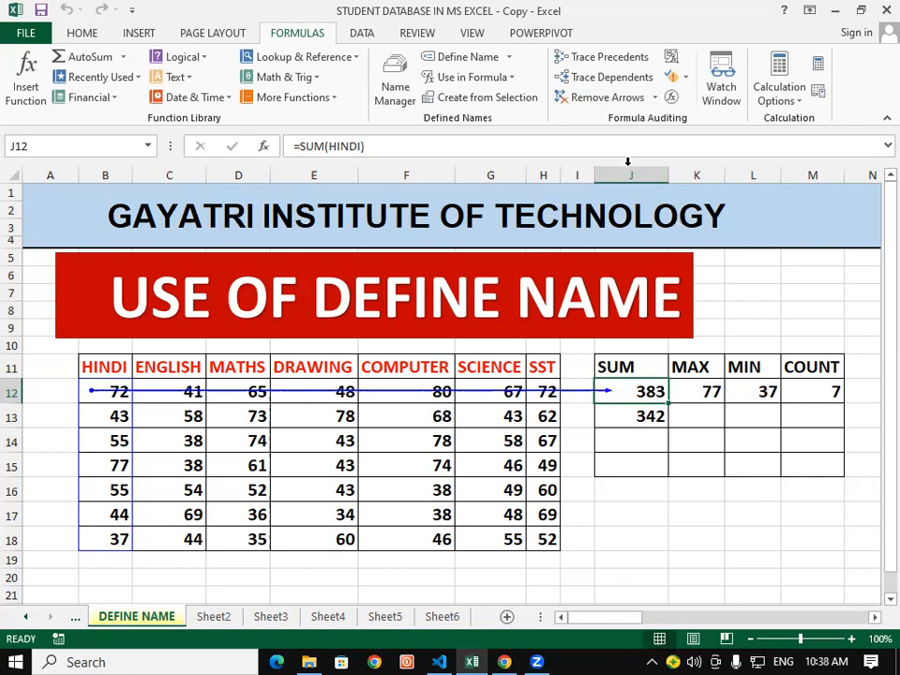
pyautogui.click(603, 98)
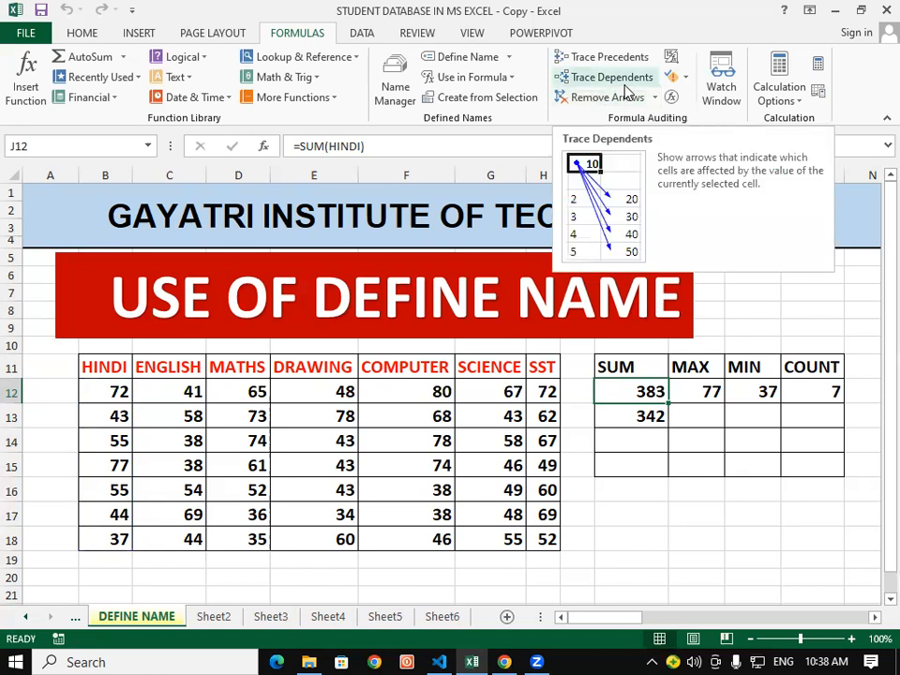
# Step: Trace the dependents of the Hindi marks in B12:B18 out to cell BH11, and remove the arrows
pyautogui.click(618, 513)
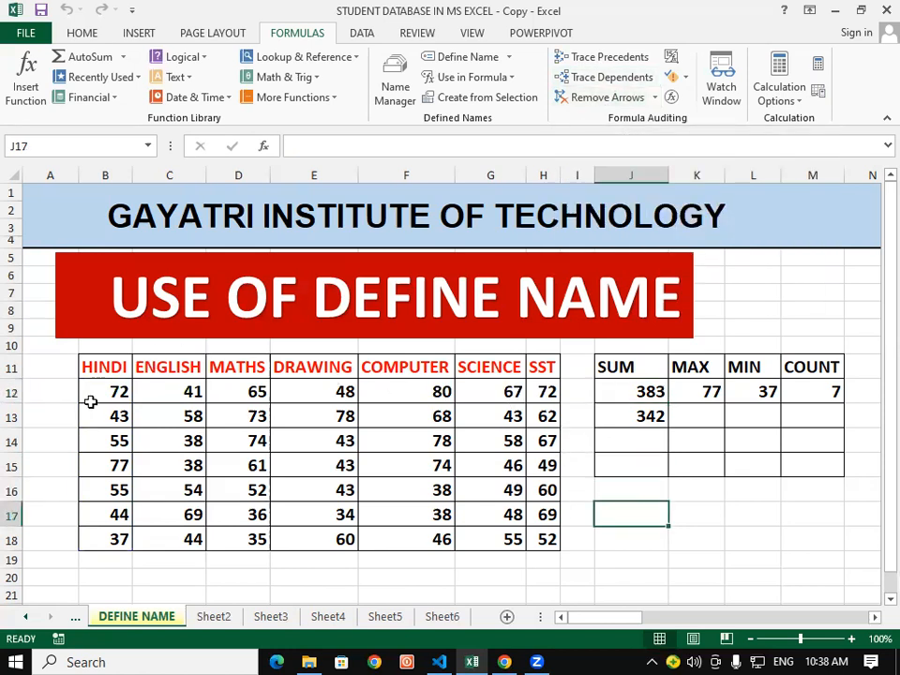
pyautogui.moveTo(90, 395); pyautogui.dragTo(104, 538)
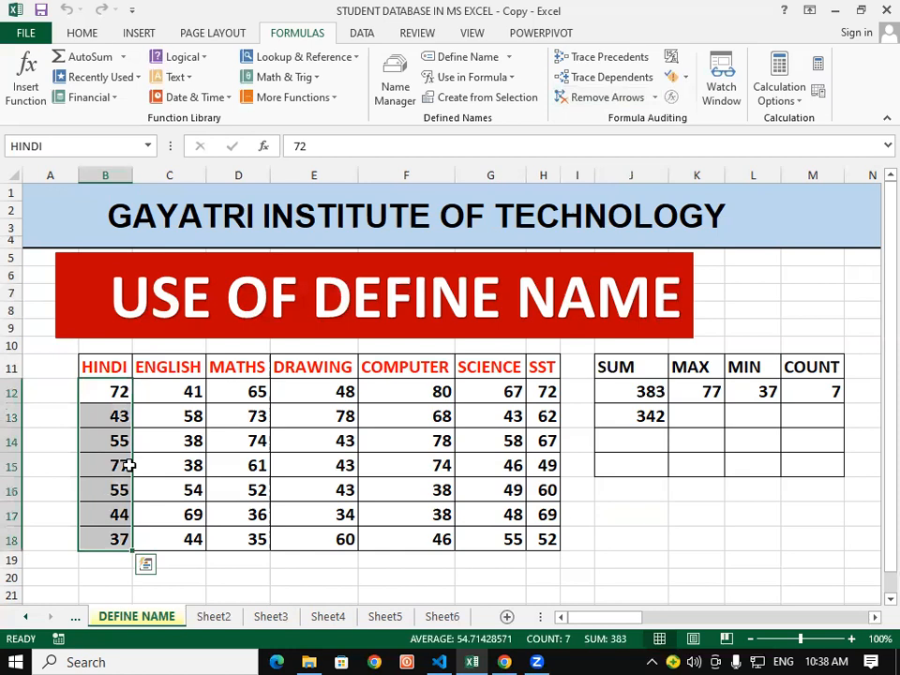
pyautogui.click(632, 87)
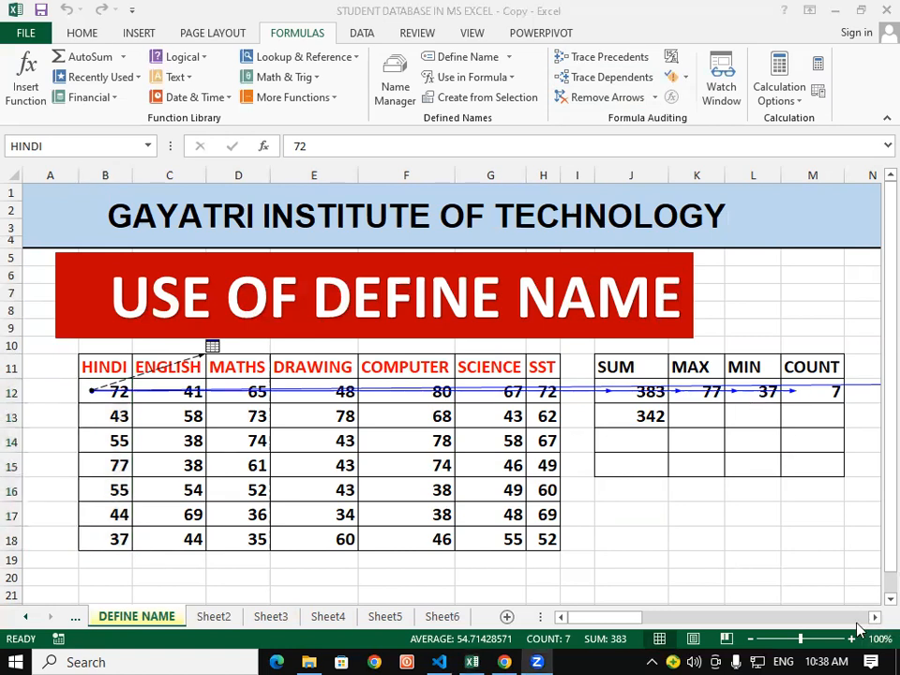
pyautogui.click(621, 619)
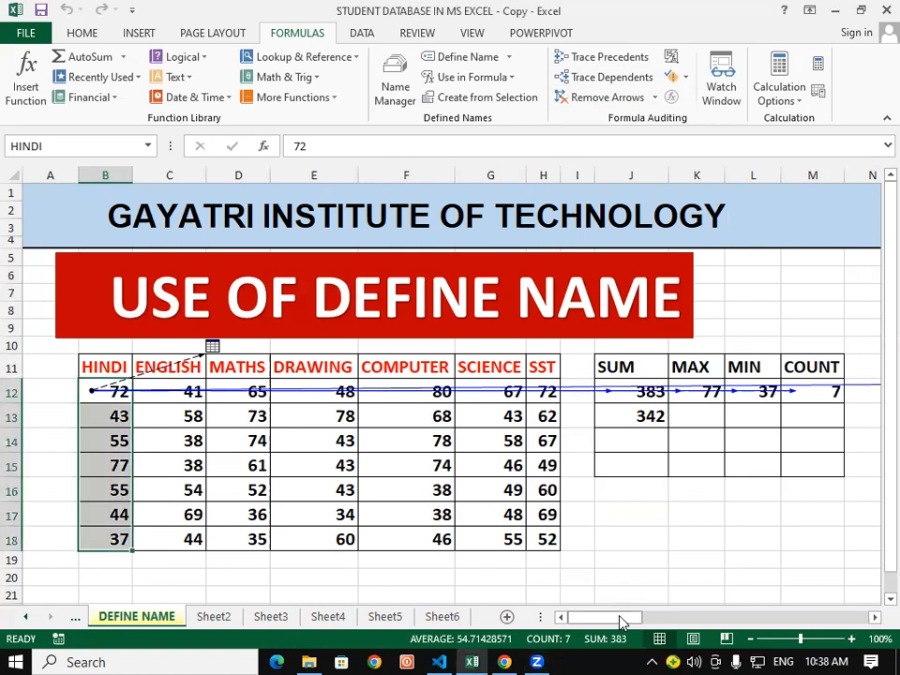
pyautogui.moveTo(619, 618); pyautogui.dragTo(874, 578)
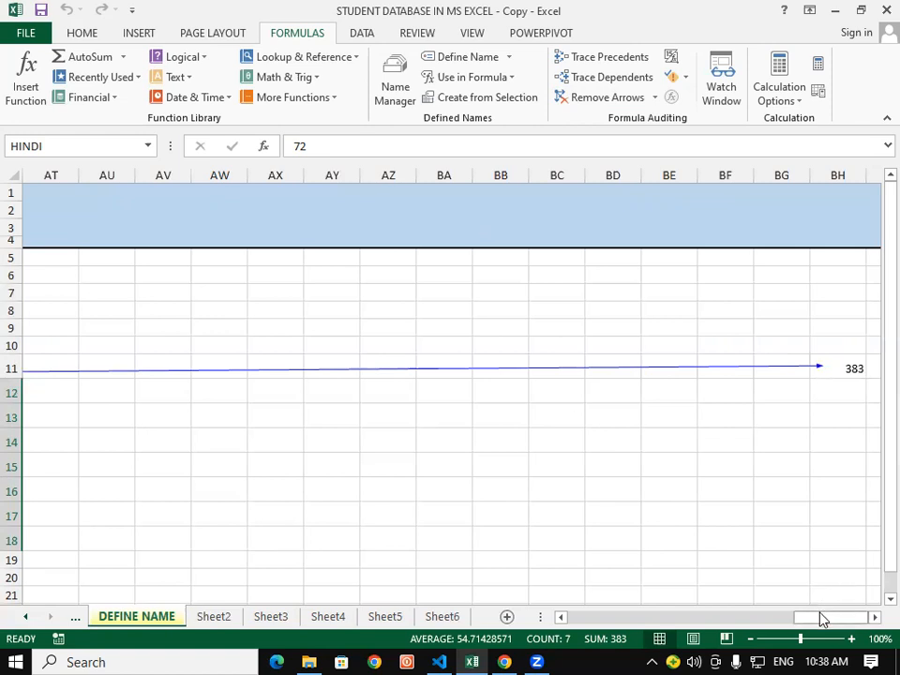
pyautogui.moveTo(821, 621); pyautogui.dragTo(576, 637)
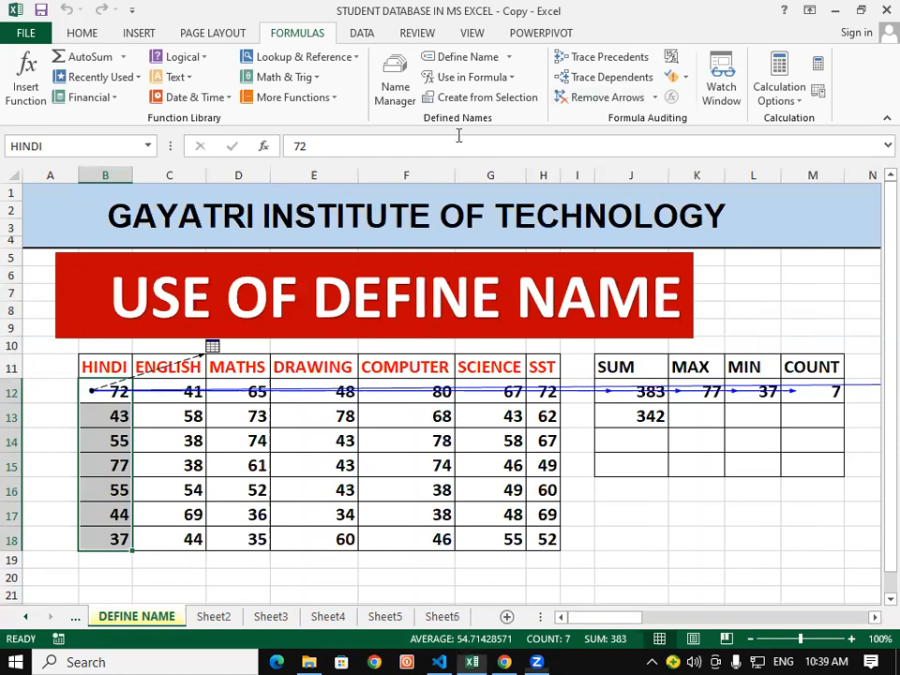
pyautogui.click(624, 454)
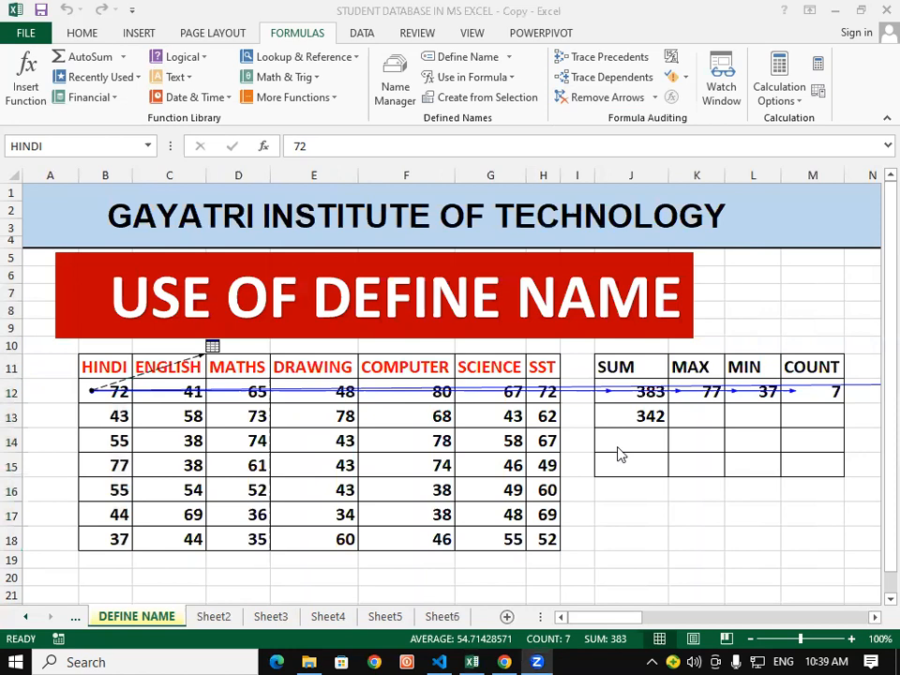
pyautogui.click(613, 97)
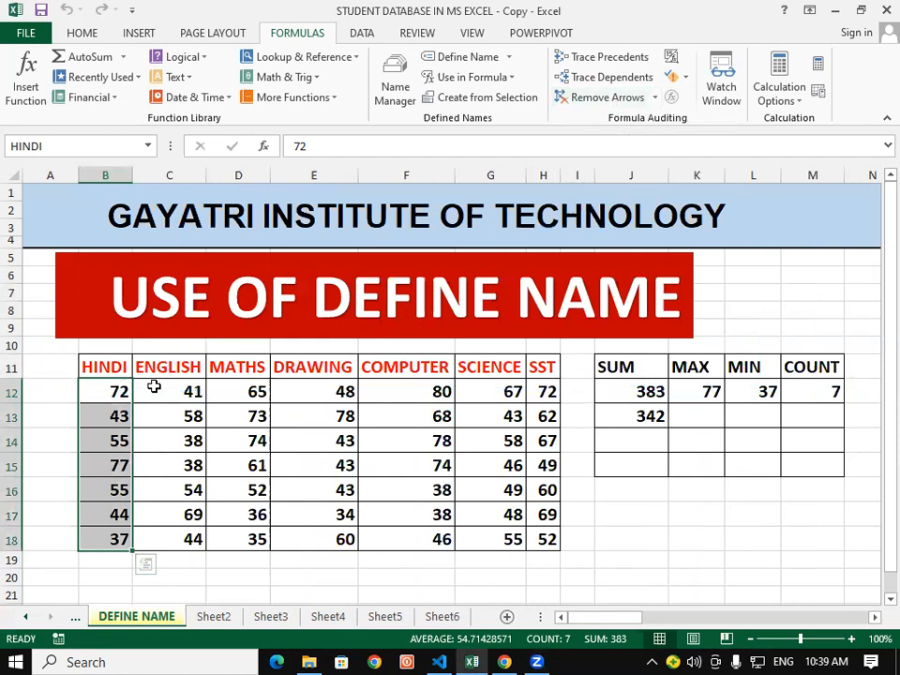
# Step: Enter the formula =SUM(ENGLISH) in cell XFC14, beside the sheet's last column
pyautogui.moveTo(154, 386); pyautogui.dragTo(174, 533)
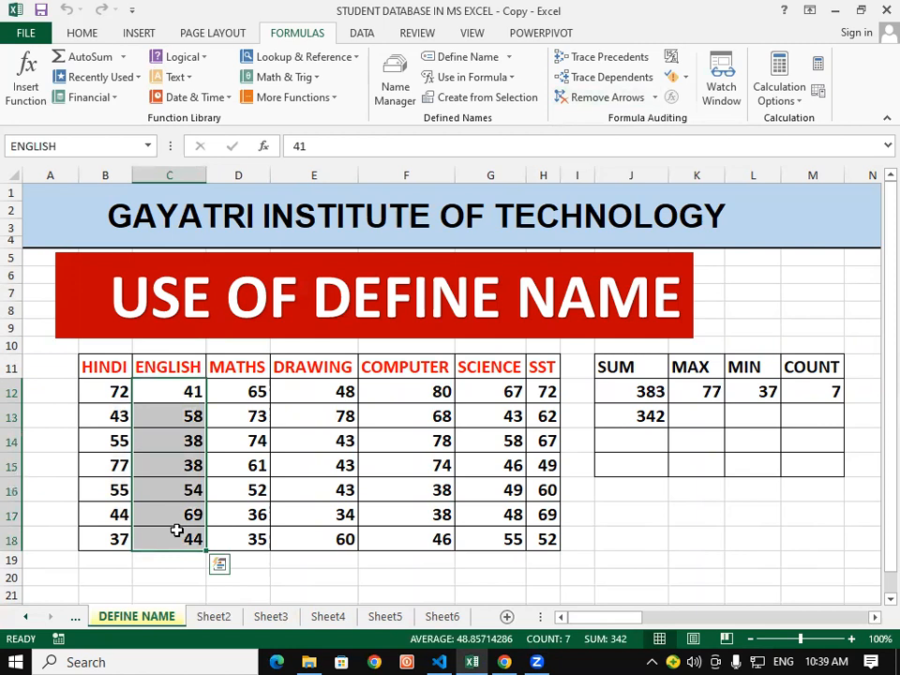
pyautogui.click(874, 618)
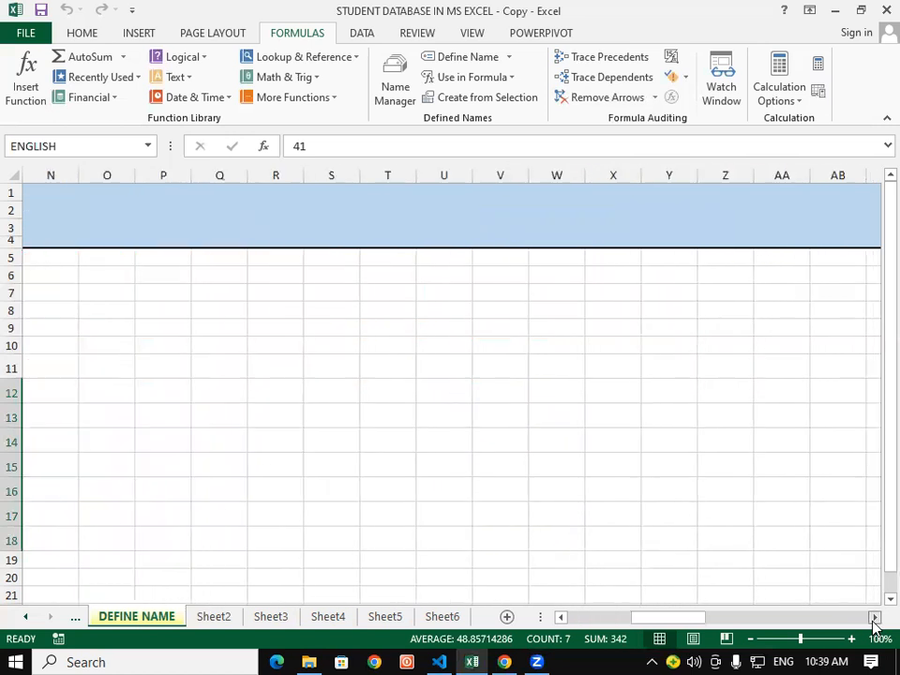
pyautogui.moveTo(873, 623); pyautogui.dragTo(874, 624)
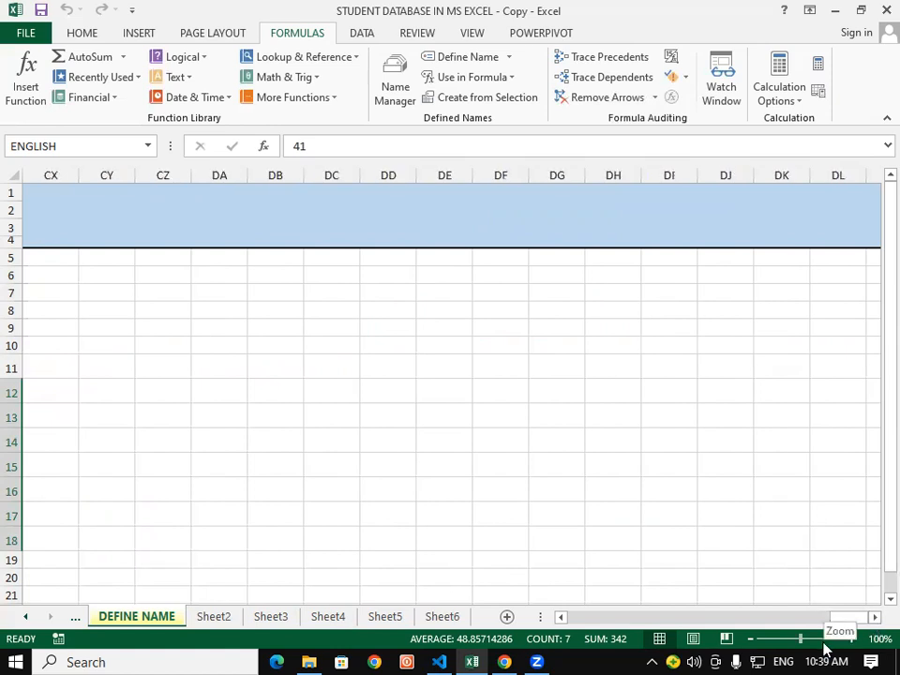
pyautogui.hotkey('ctrl', 'Right')
pyautogui.hotkey('ctrl', 'Right')
pyautogui.hotkey('ctrl', 'Right')
pyautogui.hotkey('ctrl', 'Right')
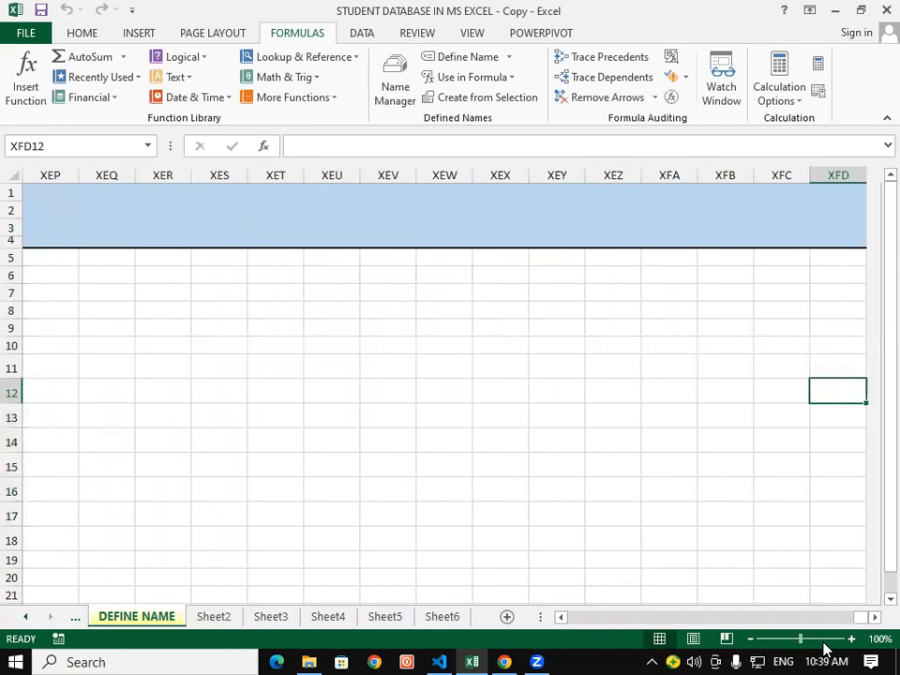
pyautogui.click(794, 443)
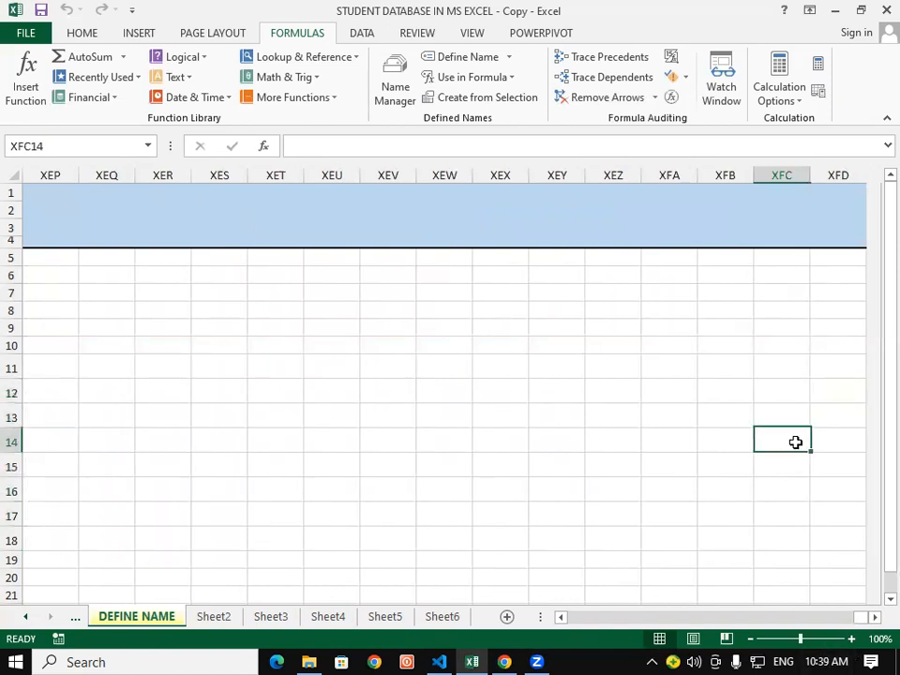
pyautogui.write('=')
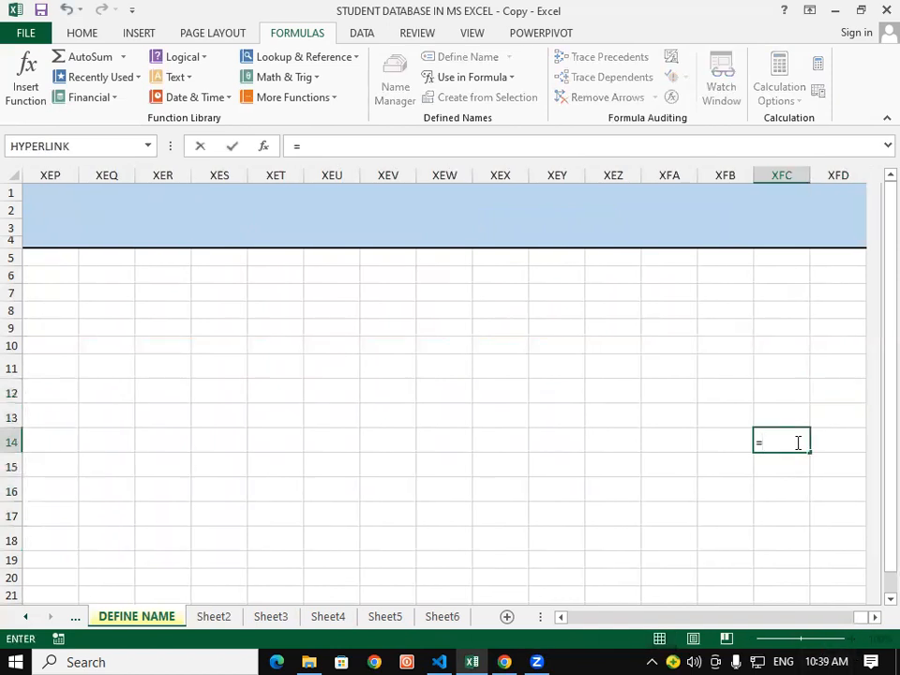
pyautogui.write('SUM')
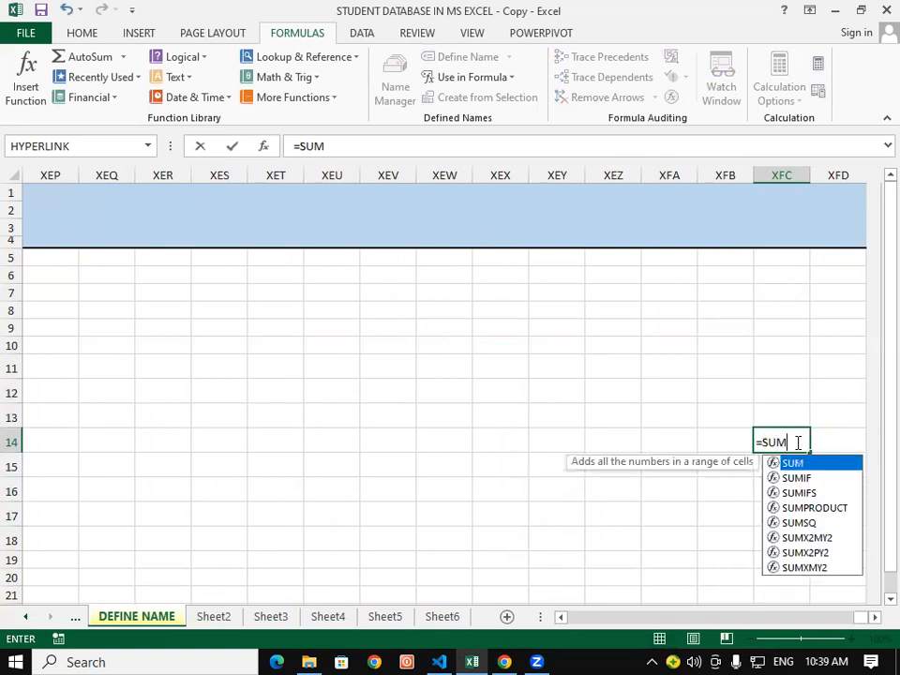
pyautogui.write('(E')
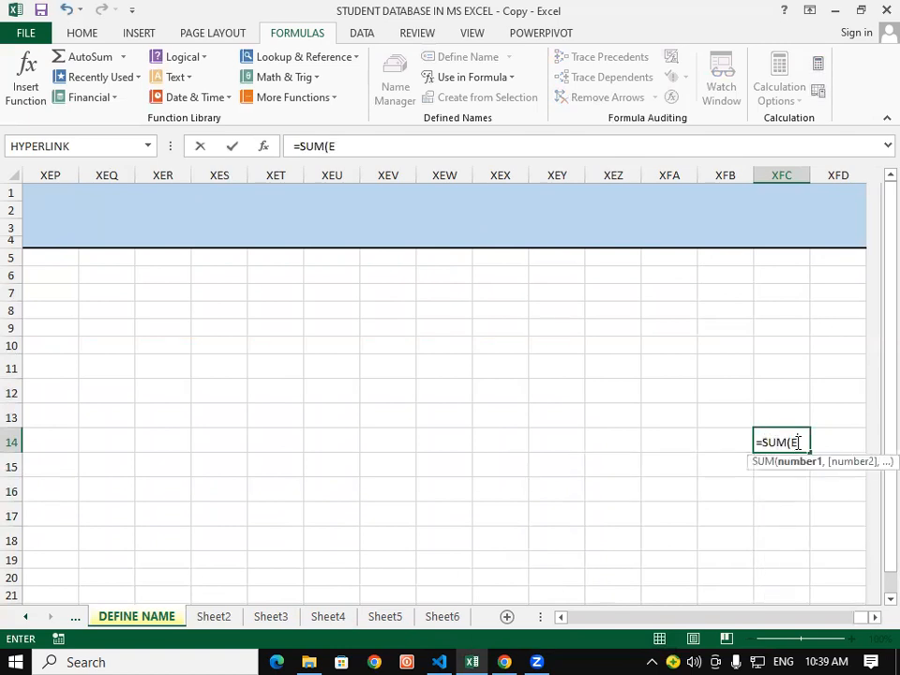
pyautogui.write('NGLIS')
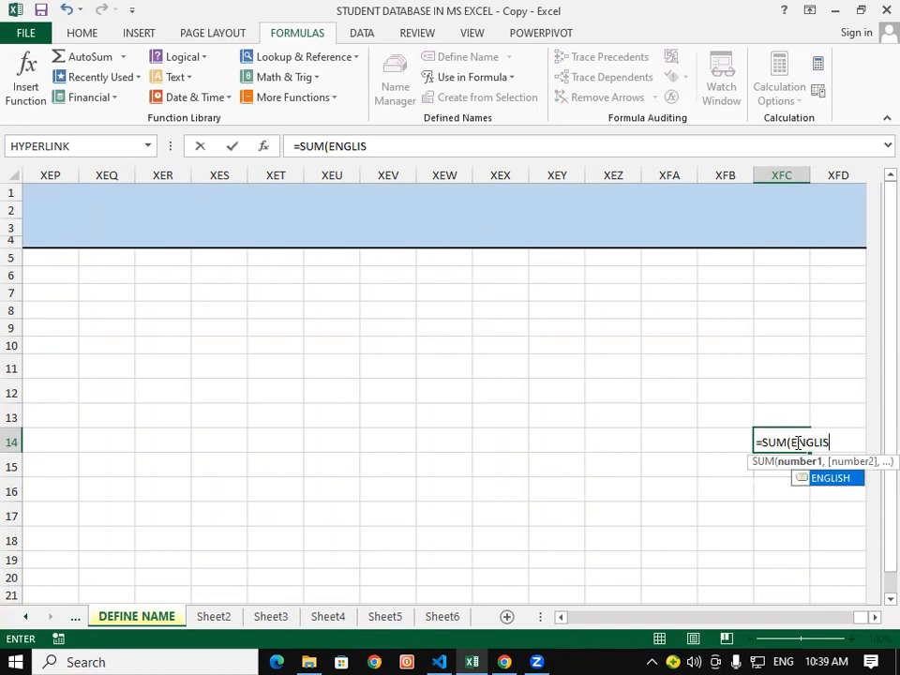
pyautogui.write('H)')
pyautogui.press('Return')
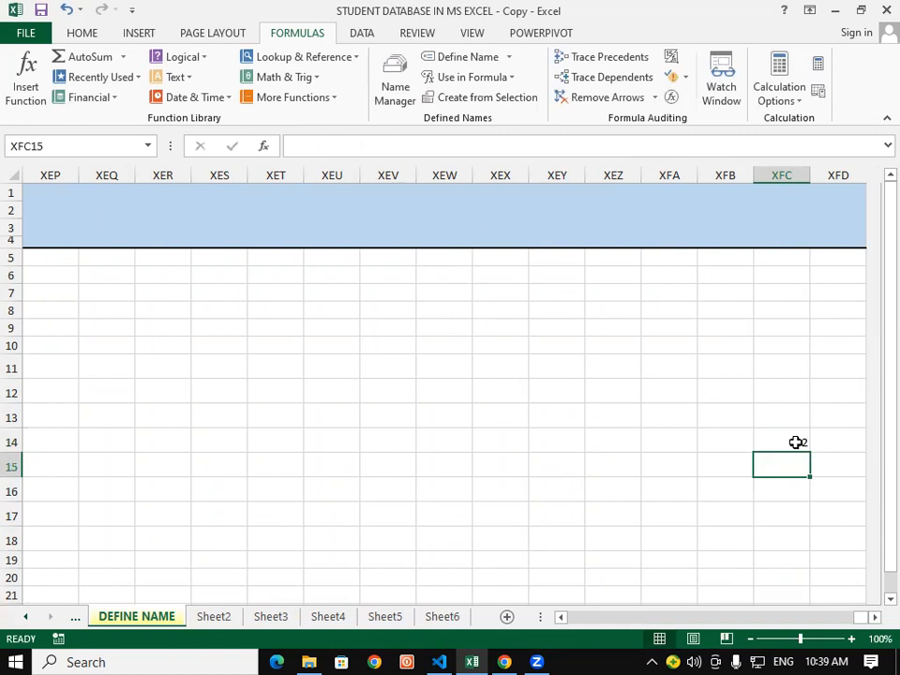
# Step: Trace the dependents of the English marks in C12:C18, follow the arrow out to cell XFC14, and return to column A
pyautogui.hotkey('ctrl', 'Left')
pyautogui.hotkey('ctrl', 'Left')
pyautogui.hotkey('ctrl', 'Left')
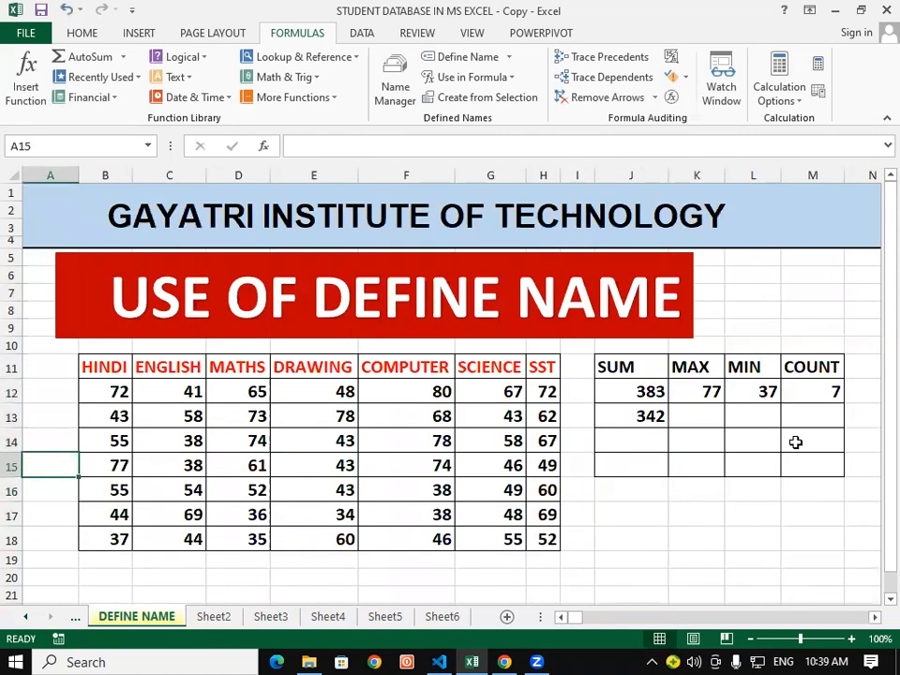
pyautogui.moveTo(195, 392); pyautogui.dragTo(200, 545)
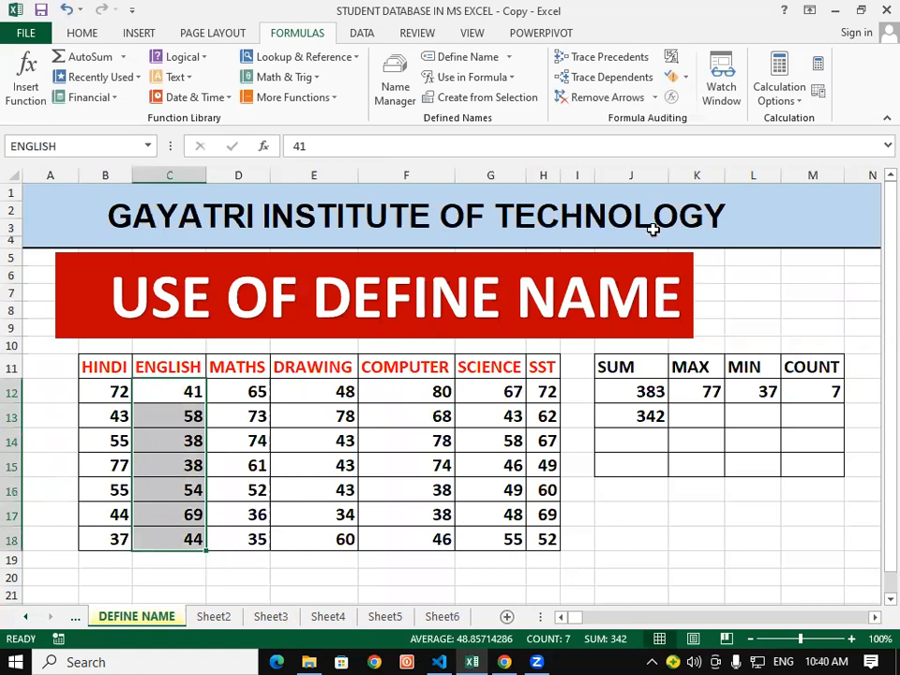
pyautogui.click(611, 78)
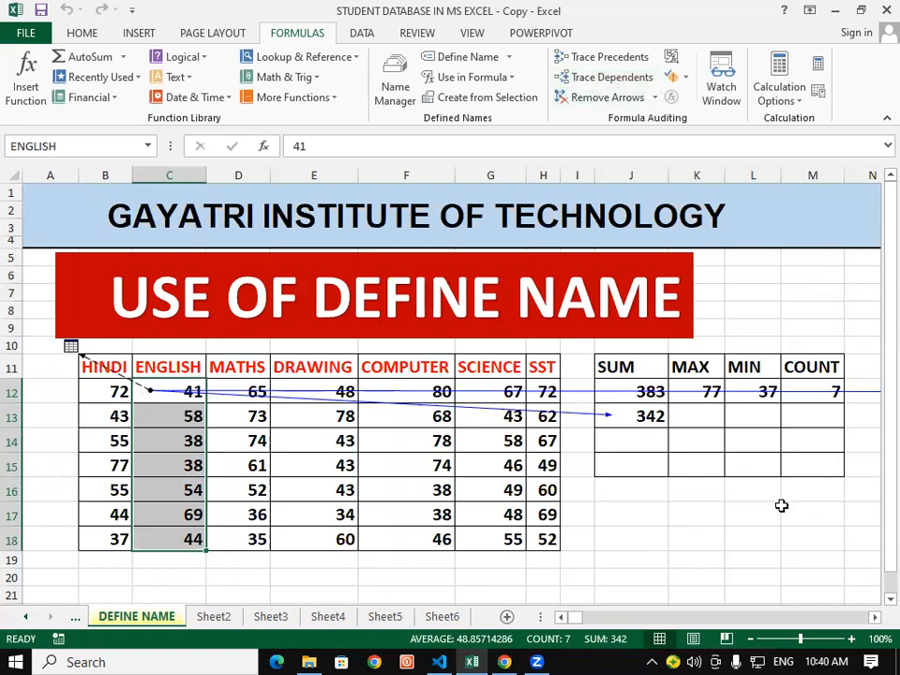
pyautogui.hotkey('ctrl', 'Right')
pyautogui.hotkey('ctrl', 'Right')
pyautogui.hotkey('ctrl', 'Right')
pyautogui.hotkey('ctrl', 'Right')
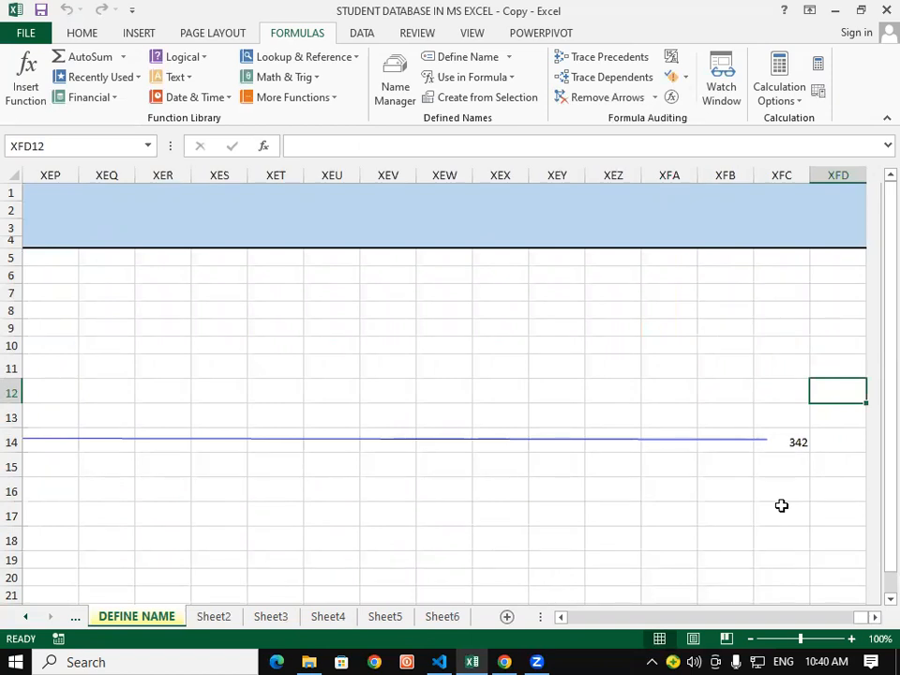
pyautogui.hotkey('ctrl', 'Left')
pyautogui.press('Home')
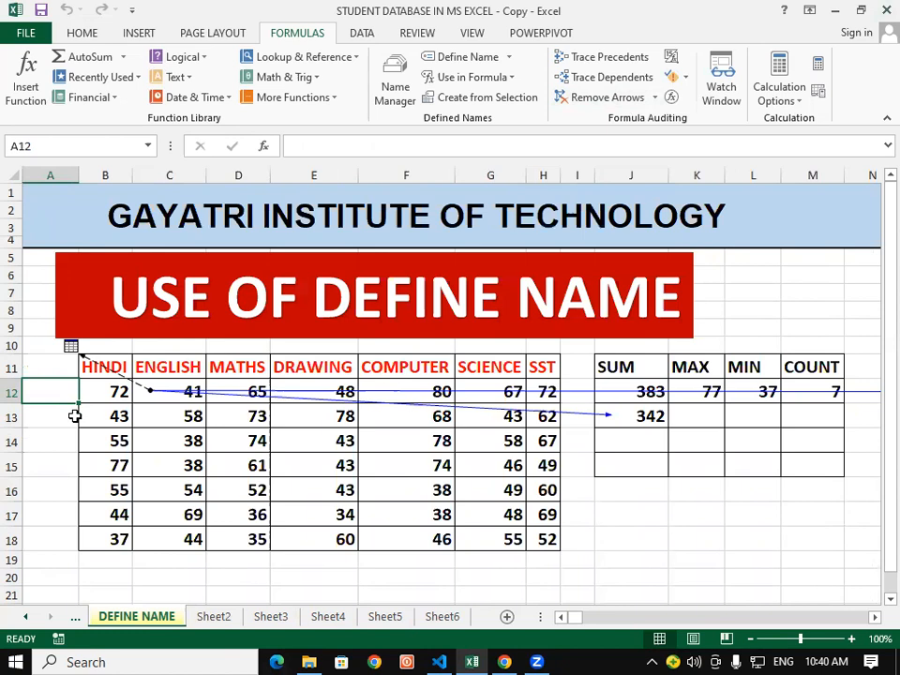
pyautogui.click(69, 348)
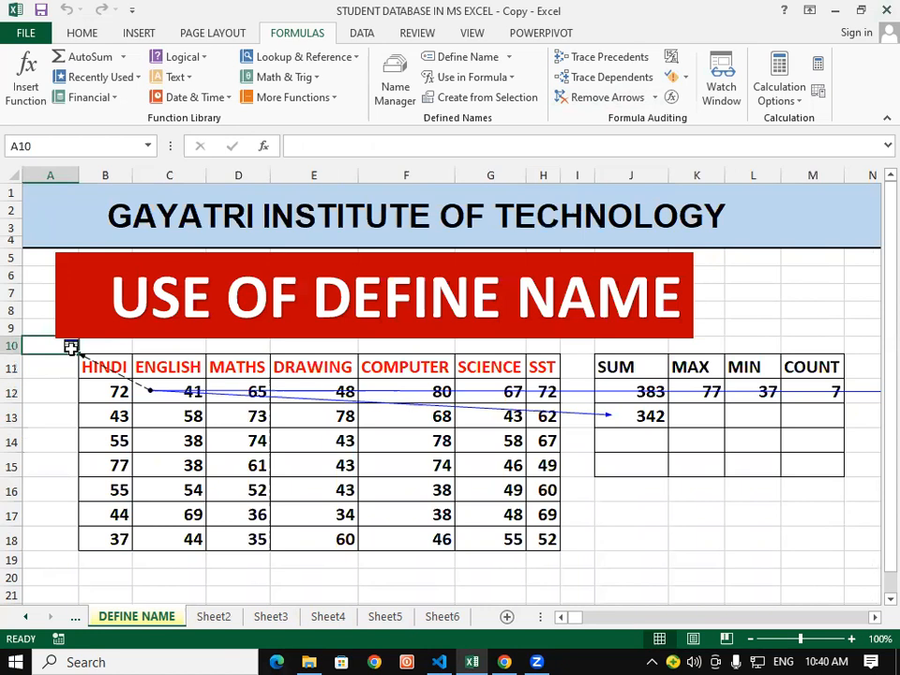
pyautogui.moveTo(71, 352); pyautogui.dragTo(64, 399)
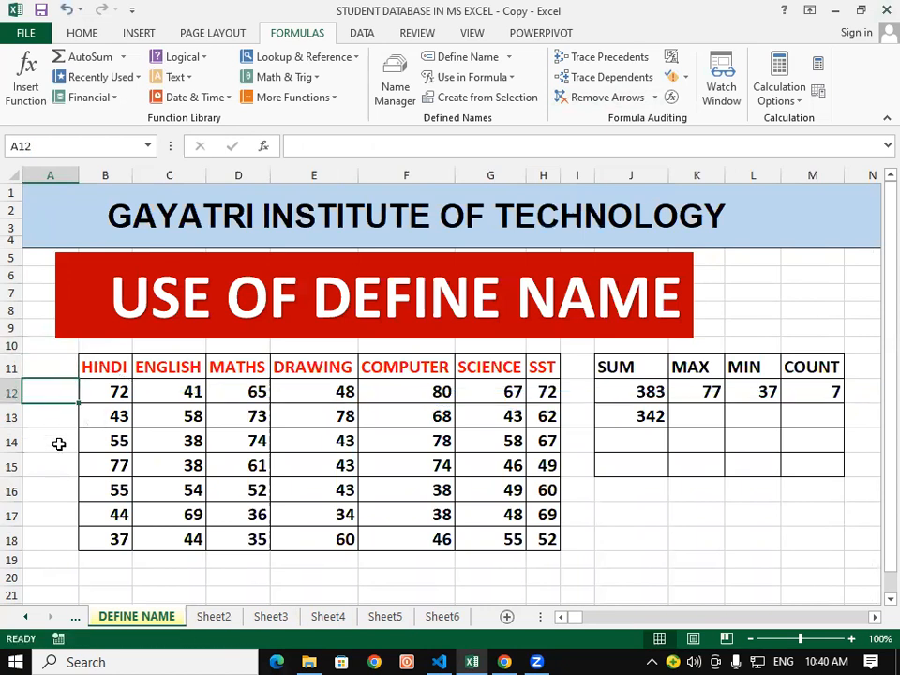
pyautogui.hotkey('ctrl', 'z')
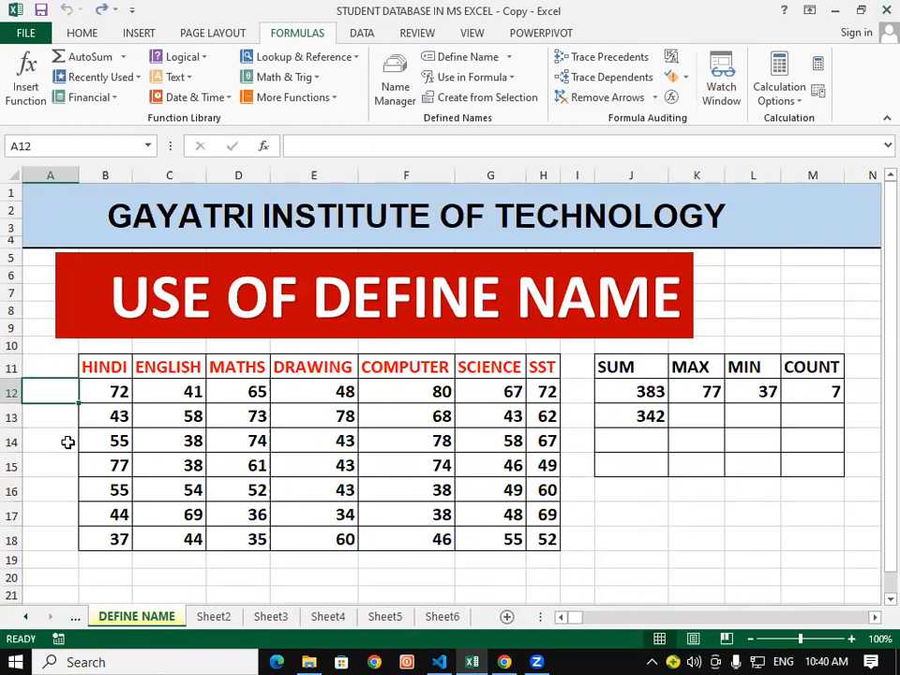